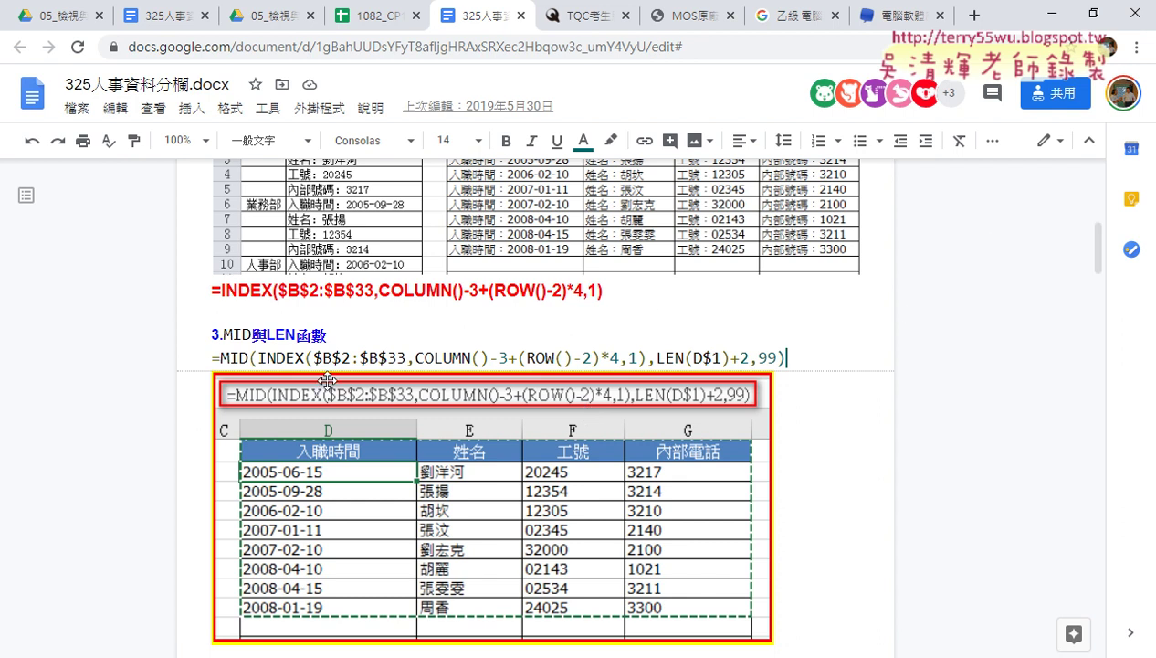
# Select the nested INDEX(...) argument and mark the +2 and 99 arguments in red, then clear the ink.
pyautogui.moveTo(220, 358); pyautogui.dragTo(645, 350)
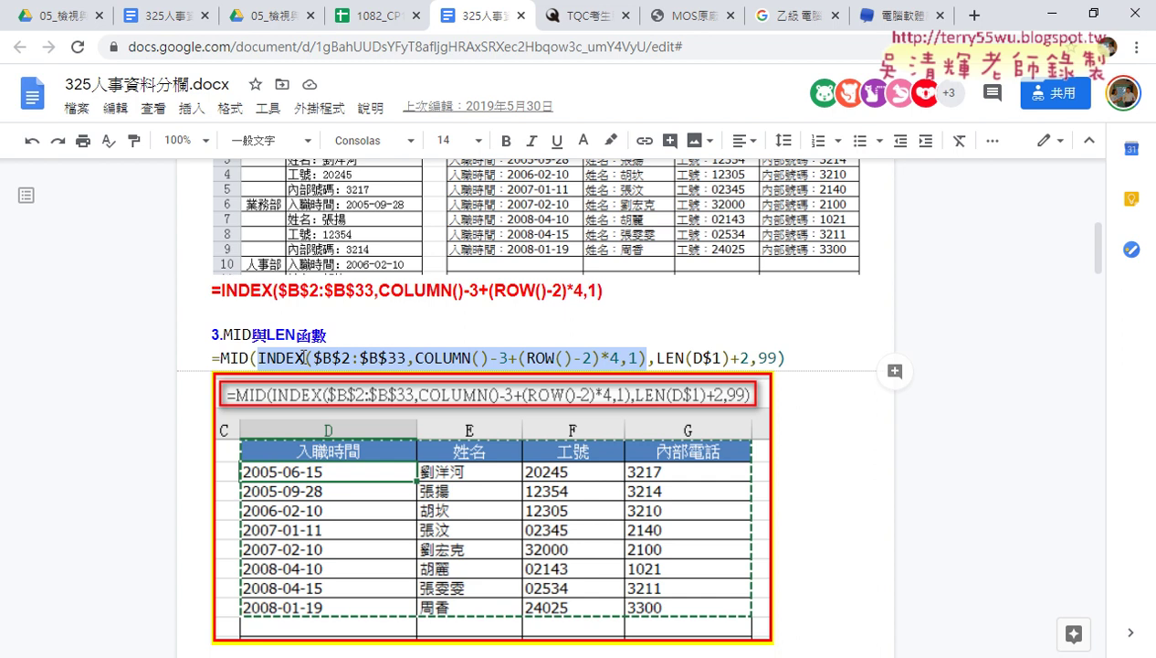
pyautogui.moveTo(305, 356); pyautogui.dragTo(738, 372)
pyautogui.moveTo(738, 372); pyautogui.dragTo(786, 379)
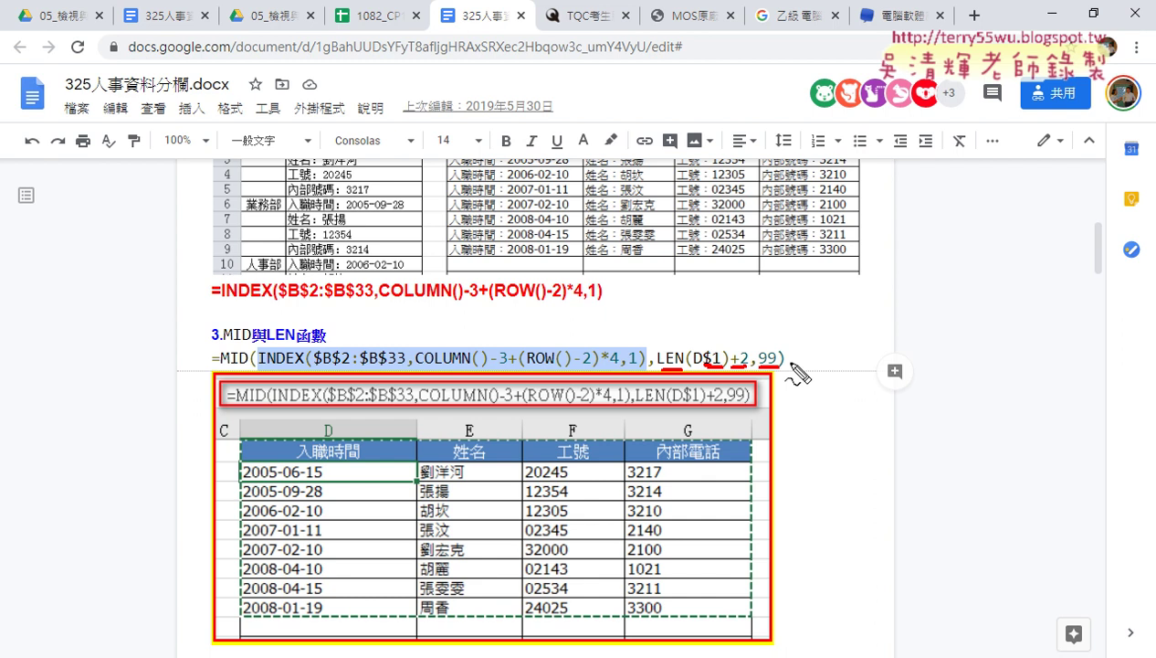
pyautogui.press('Escape')
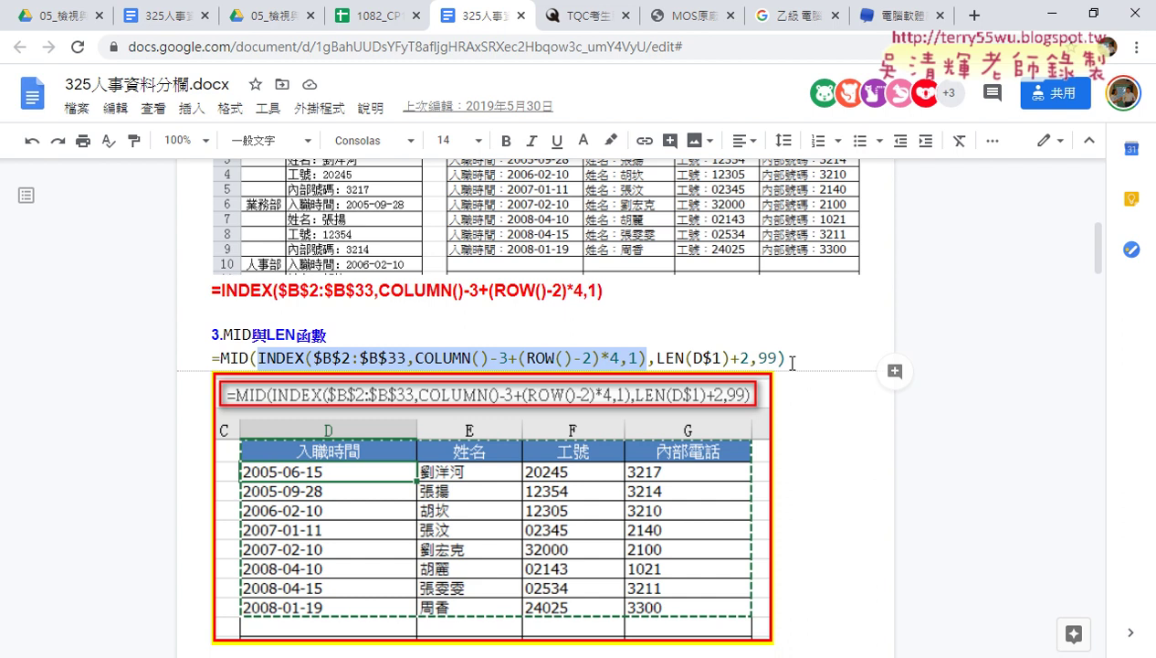
# Underline COLUMN, ROW, INDEX, LEN and MID in the MID formula in red.
pyautogui.hotkey('ctrl', '2')
pyautogui.moveTo(471, 370); pyautogui.dragTo(418, 370)
pyautogui.moveTo(552, 370); pyautogui.dragTo(528, 370)
pyautogui.moveTo(306, 369); pyautogui.dragTo(265, 368)
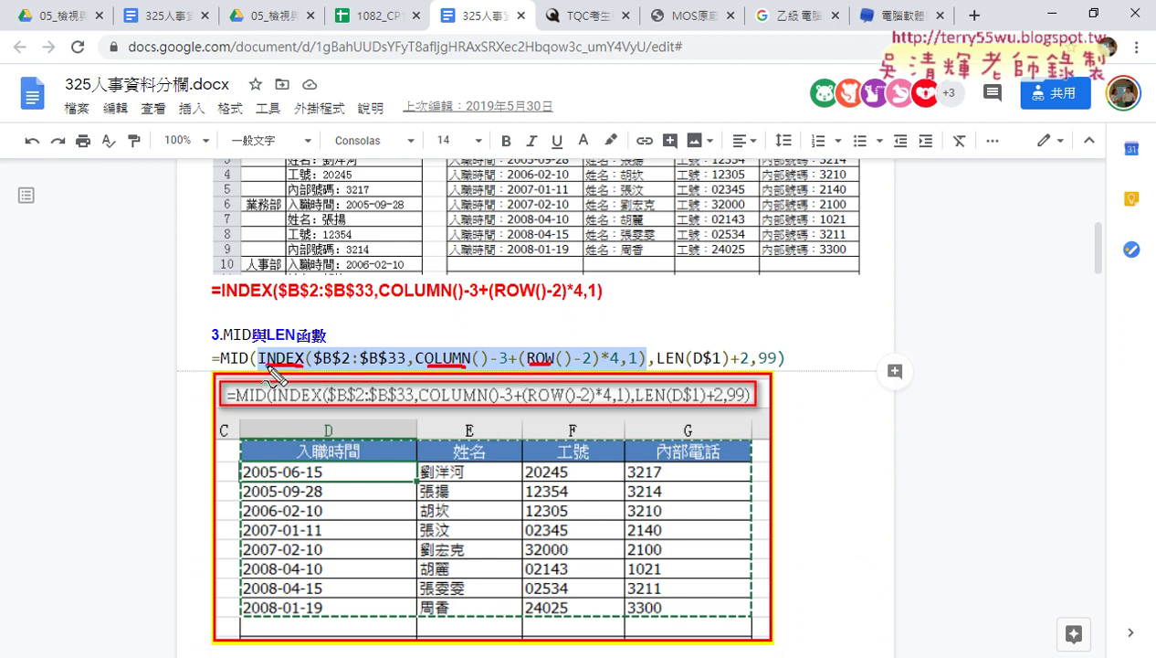
pyautogui.moveTo(683, 369); pyautogui.dragTo(658, 369)
pyautogui.moveTo(221, 369); pyautogui.dragTo(249, 369)
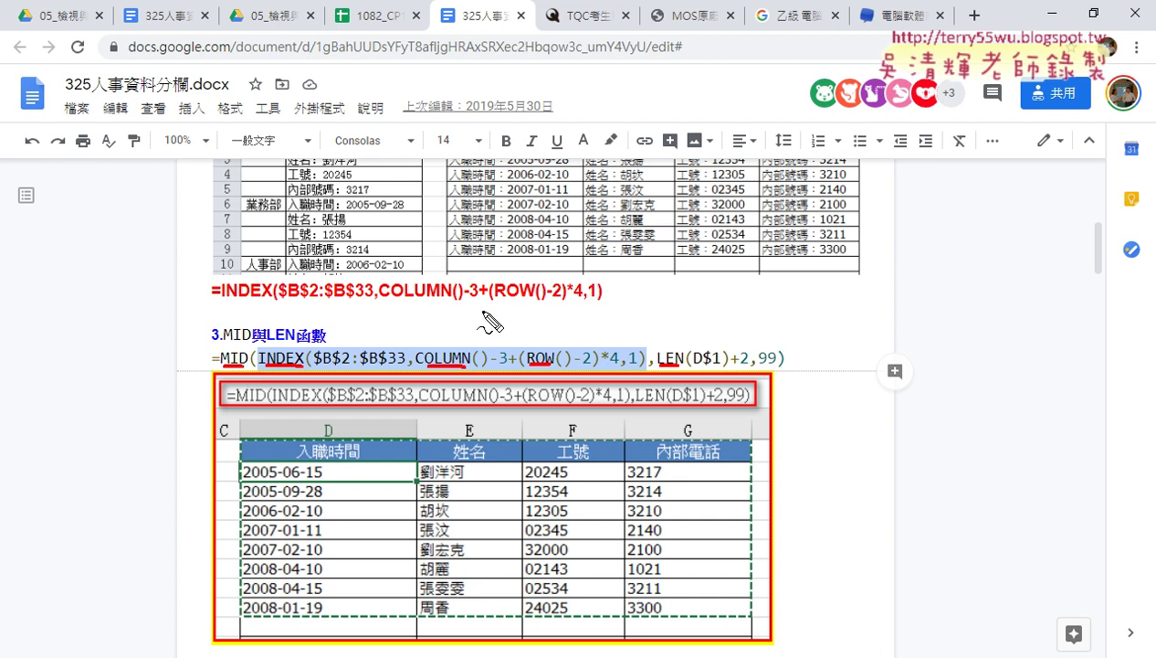
# Write red numbers 1, 2, 3 above COLUMN, INDEX and MID, then erase all annotations.
pyautogui.moveTo(480, 308); pyautogui.dragTo(481, 337)
pyautogui.moveTo(344, 312); pyautogui.dragTo(359, 334)
pyautogui.moveTo(236, 305); pyautogui.dragTo(239, 339)
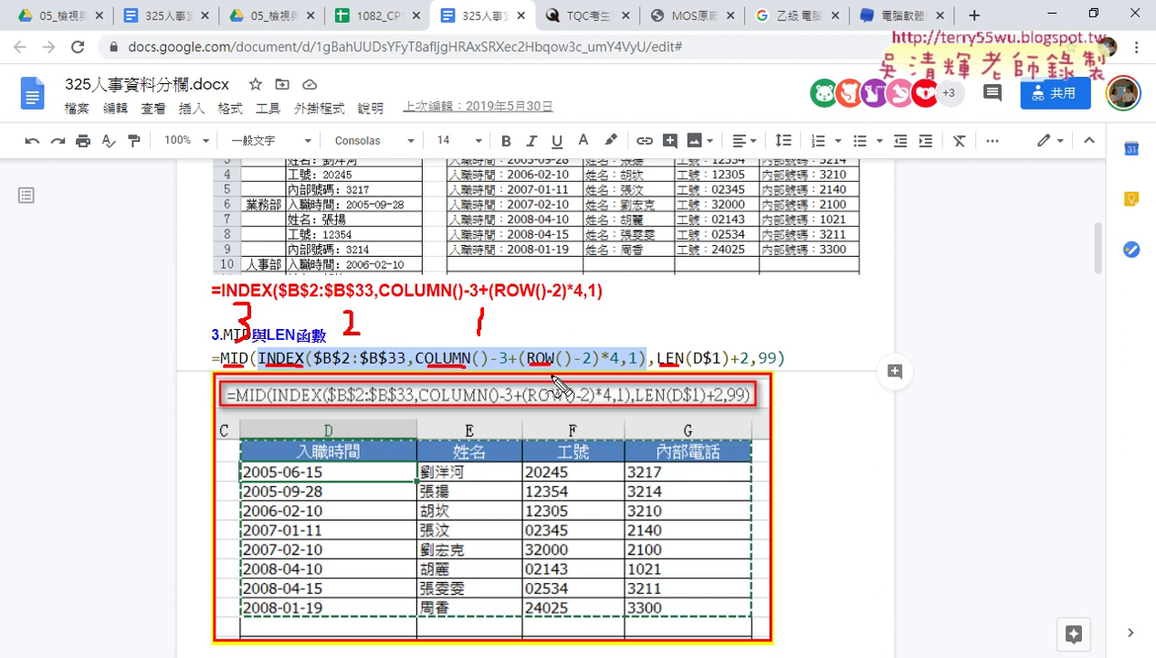
pyautogui.press('Escape')
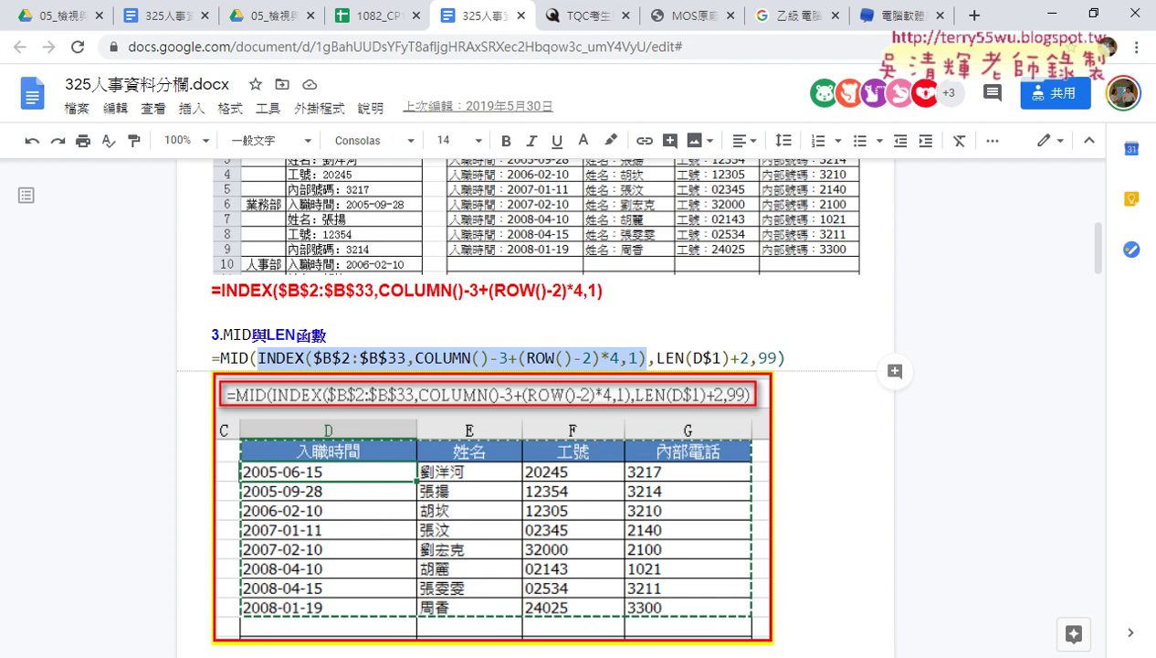
# Switch to Excel, clear the D:G table with 清除, and rerun 人事分欄 to refill D2:G9.
pyautogui.moveTo(287, 657)
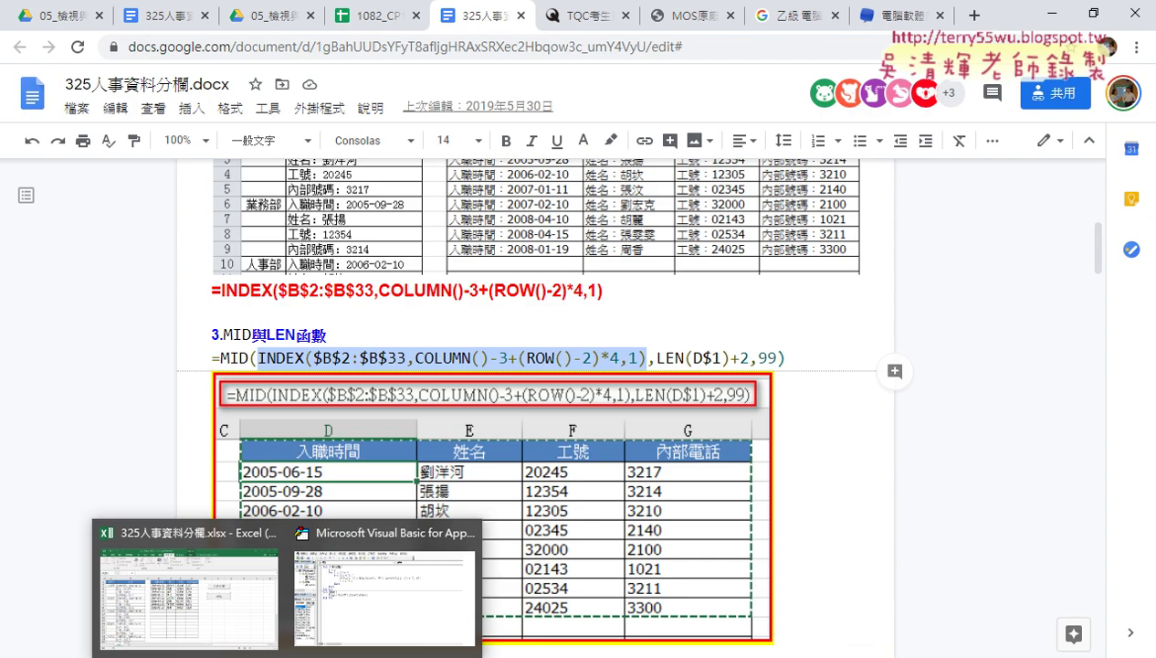
pyautogui.click(274, 599)
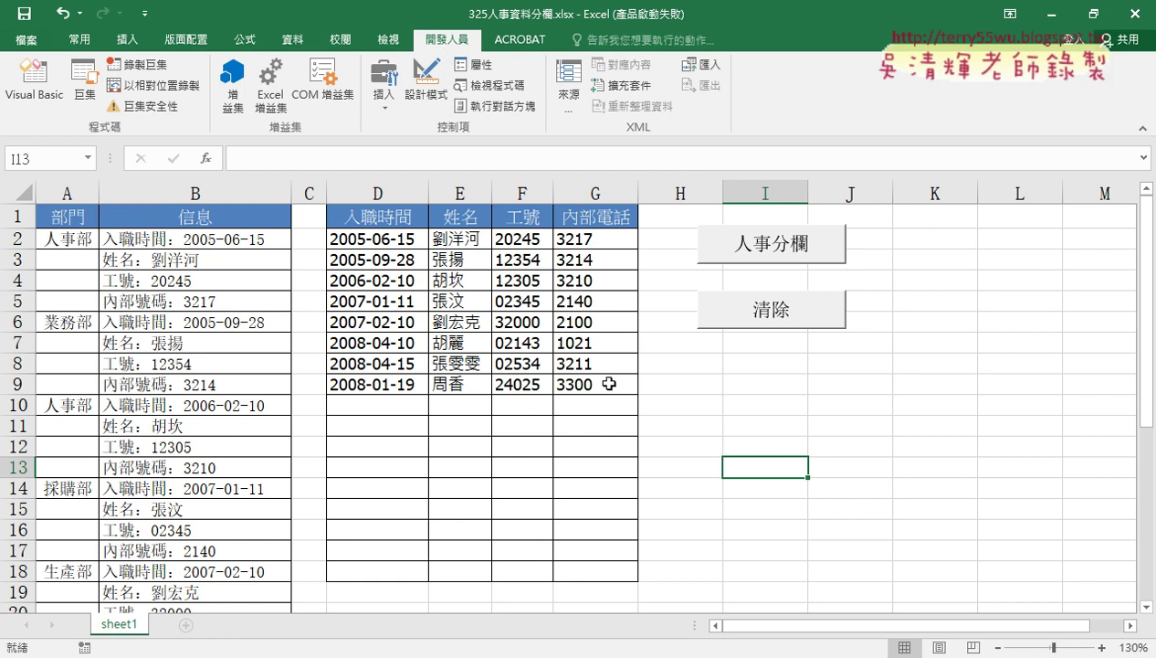
pyautogui.click(746, 321)
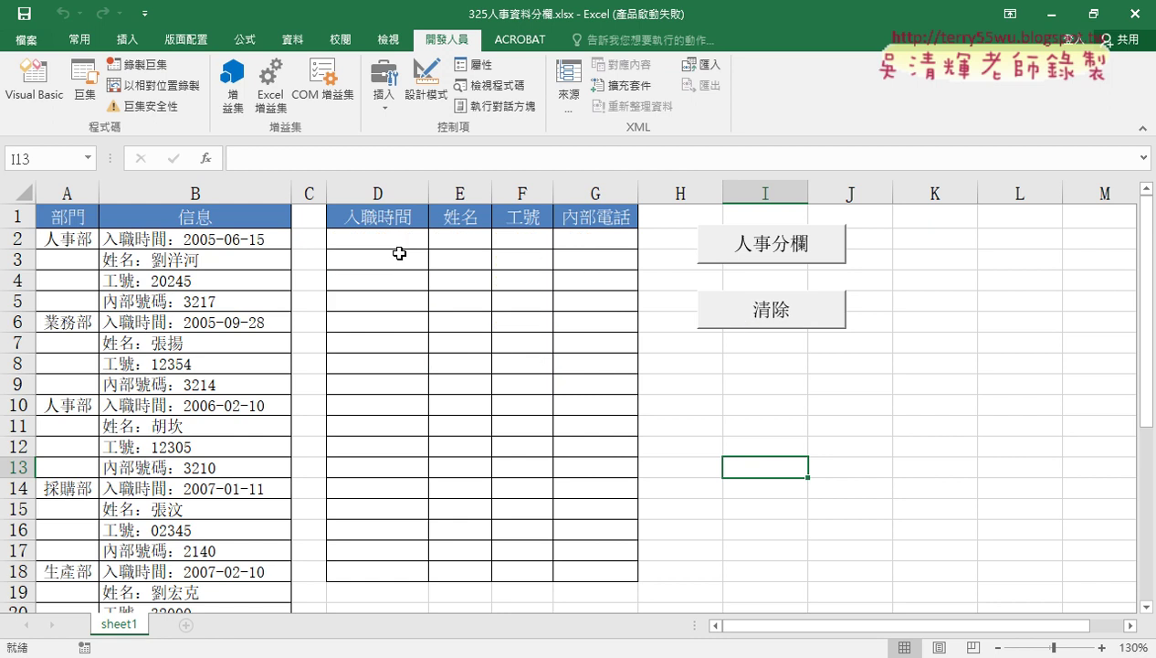
pyautogui.click(747, 247)
pyautogui.click(745, 246)
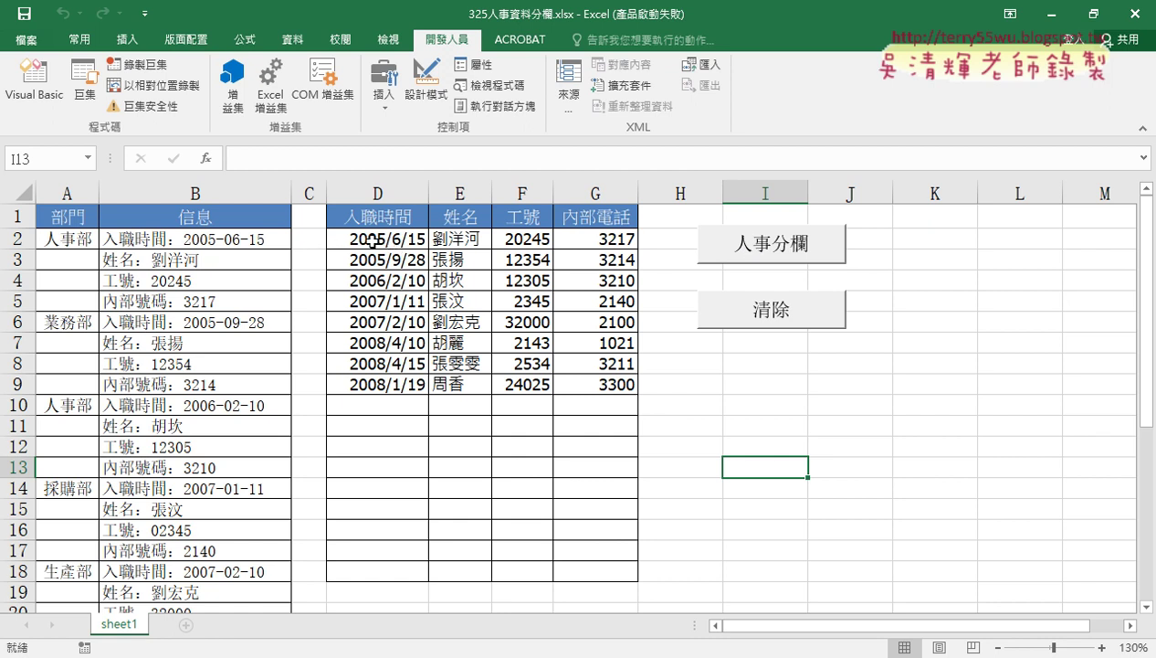
# Check the split values in D2 through F5, such as staff numbers 12305 and 2345, then clear the table.
pyautogui.click(369, 239)
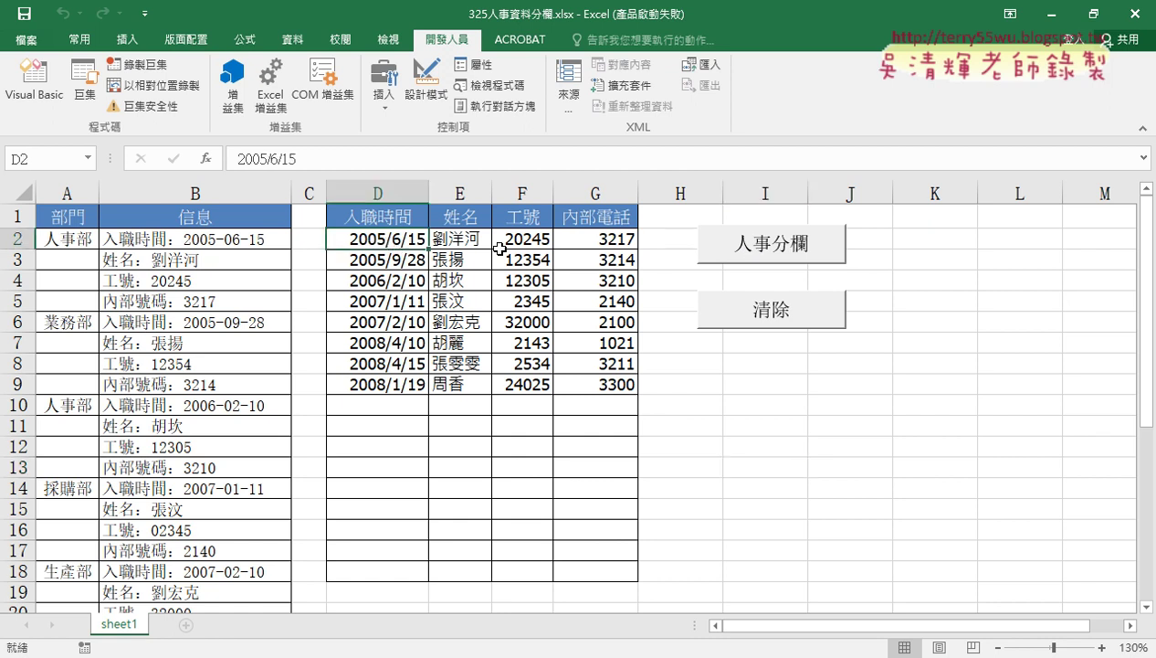
pyautogui.click(470, 242)
pyautogui.click(508, 242)
pyautogui.click(621, 241)
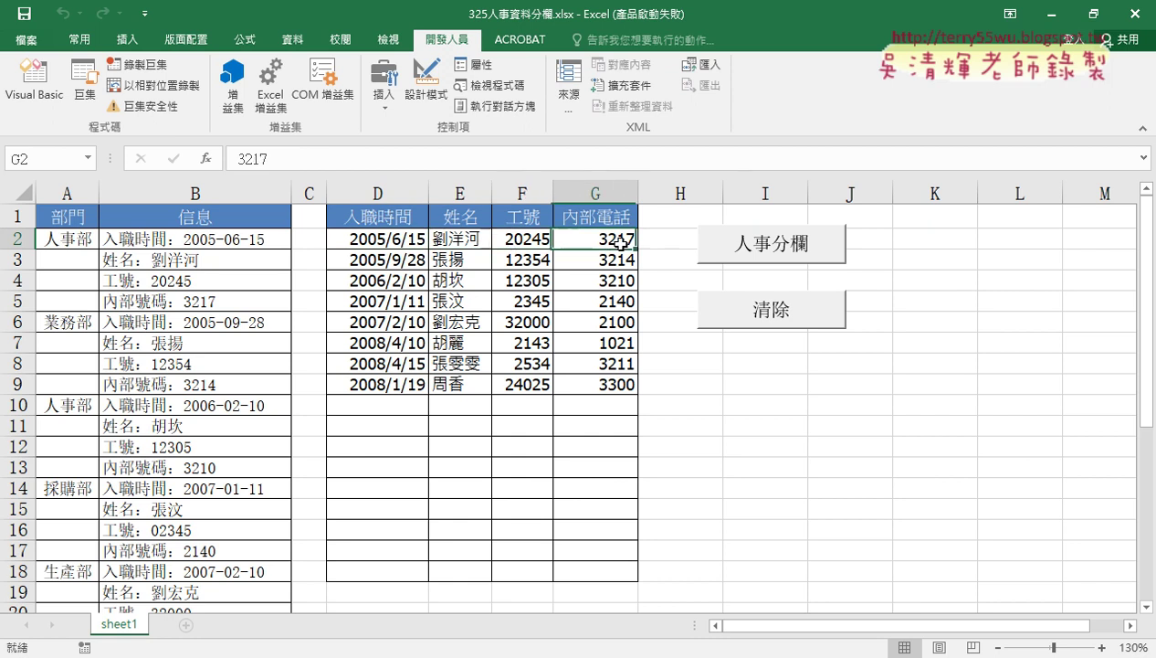
pyautogui.click(393, 263)
pyautogui.click(457, 261)
pyautogui.click(509, 261)
pyautogui.click(589, 262)
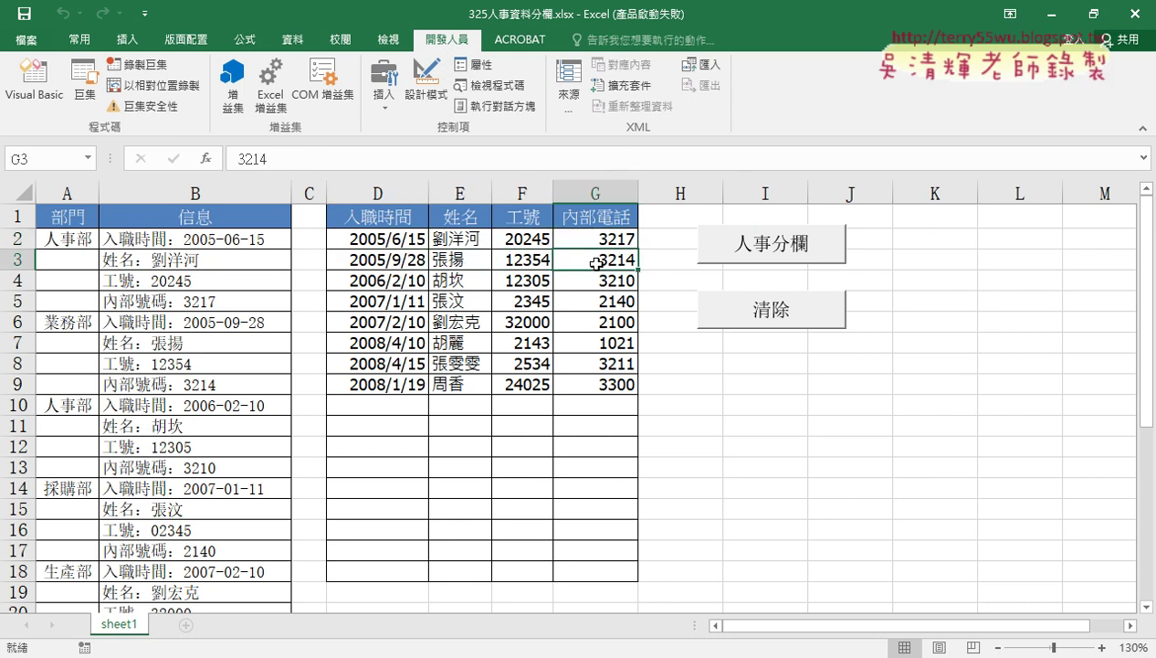
pyautogui.click(386, 280)
pyautogui.click(463, 279)
pyautogui.click(525, 286)
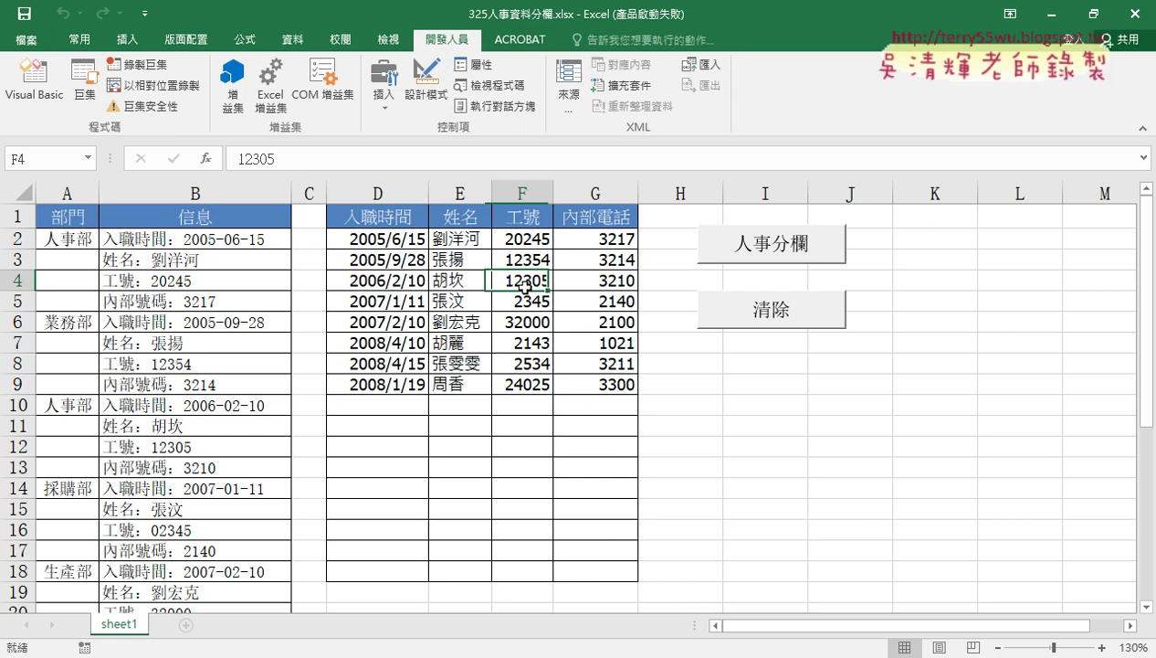
pyautogui.click(589, 288)
pyautogui.click(393, 298)
pyautogui.click(457, 302)
pyautogui.click(519, 303)
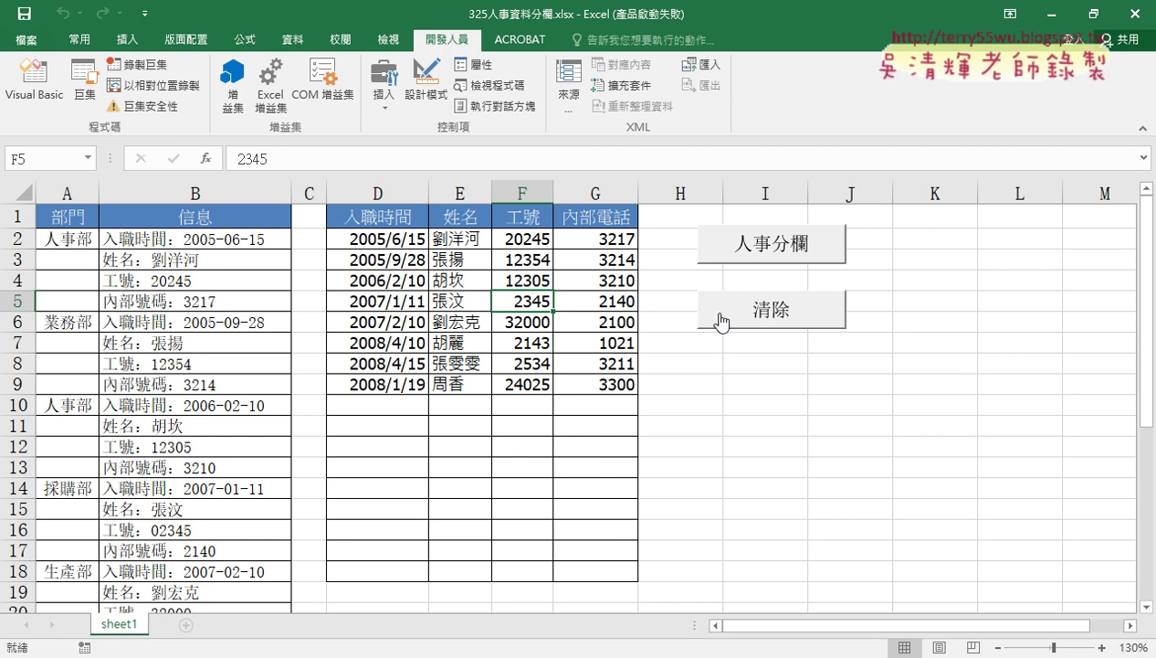
pyautogui.click(720, 315)
# Open the 人事分欄 button's macro code in Module1 via 指定巨集 > 編輯.
pyautogui.rightClick(756, 255)
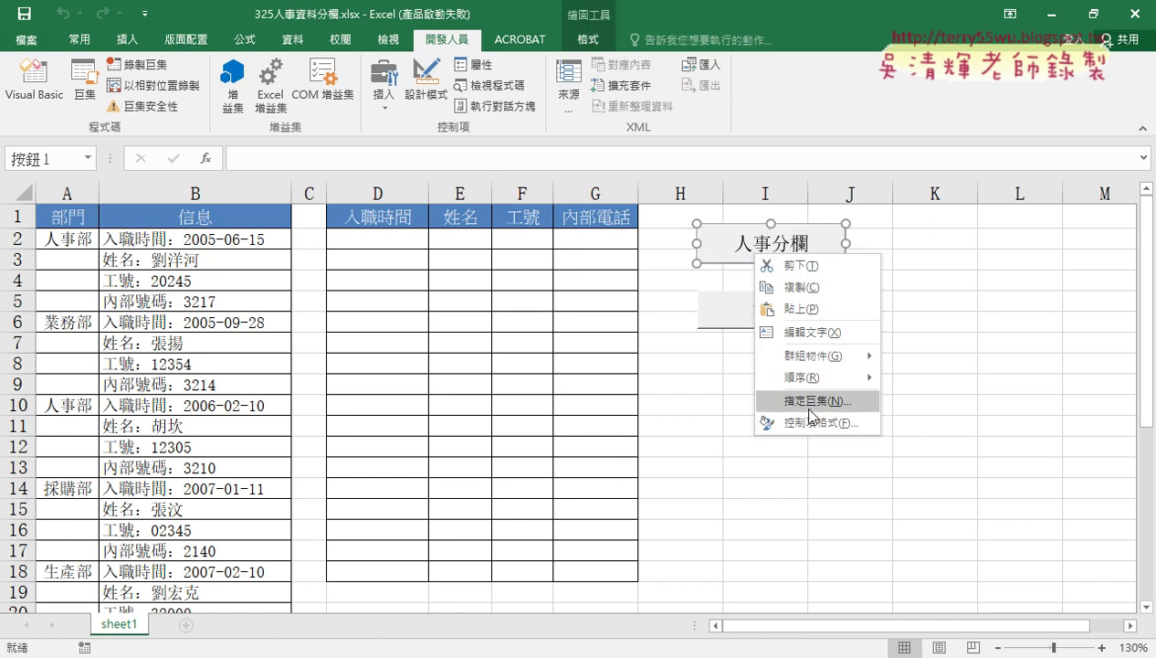
pyautogui.click(810, 402)
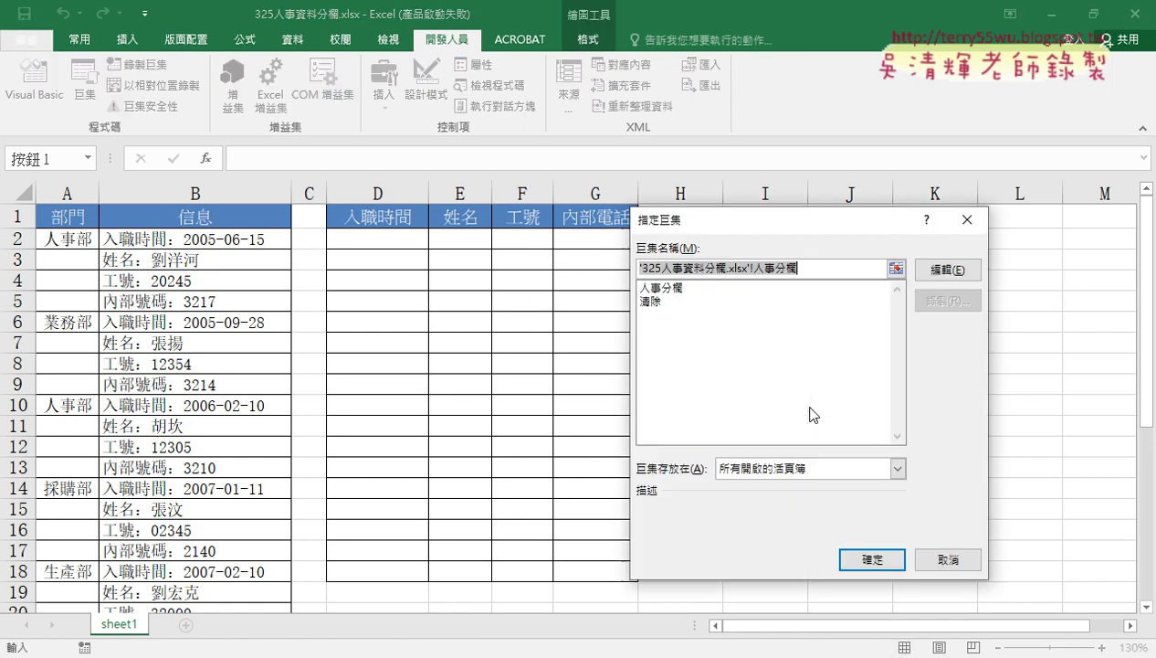
pyautogui.click(946, 273)
pyautogui.moveTo(731, 69); pyautogui.dragTo(476, 73)
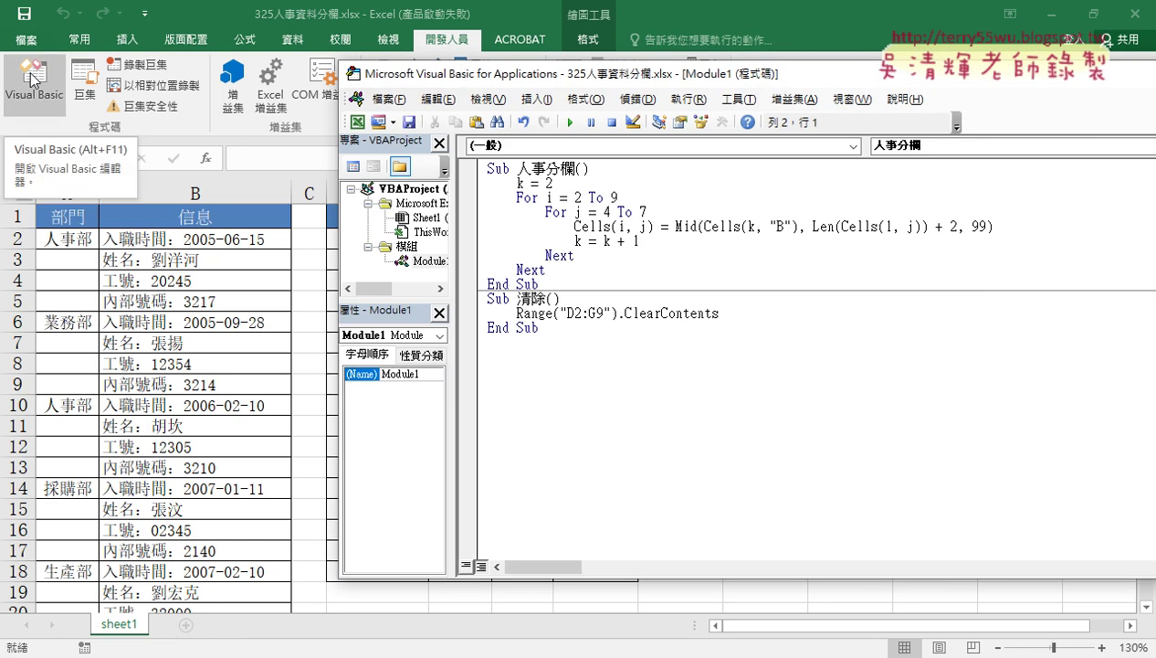
pyautogui.click(421, 265)
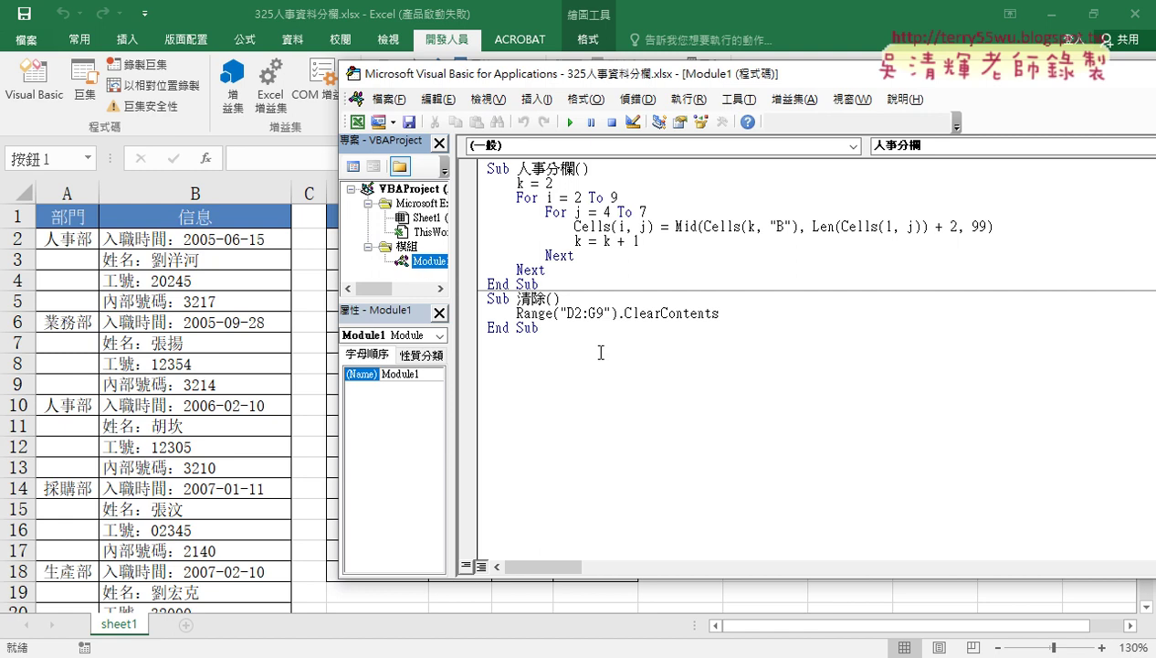
# Delete all code after Sub 人事分欄, leaving an empty procedure ending in End Sub.
pyautogui.moveTo(593, 349); pyautogui.dragTo(576, 172)
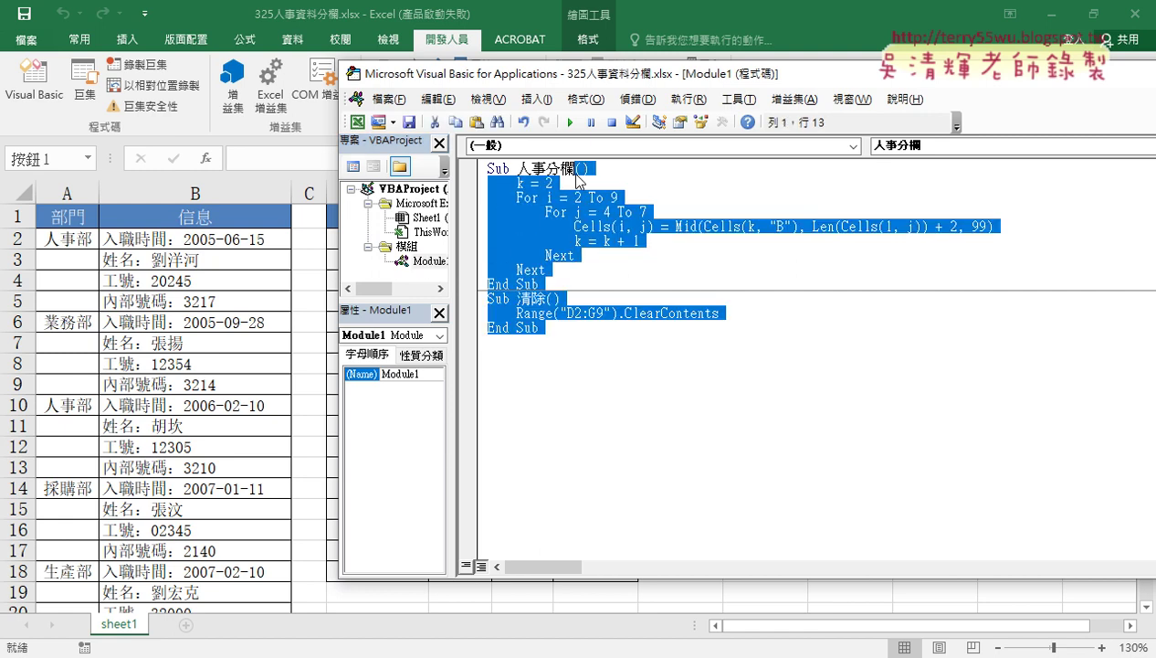
pyautogui.press('Delete')
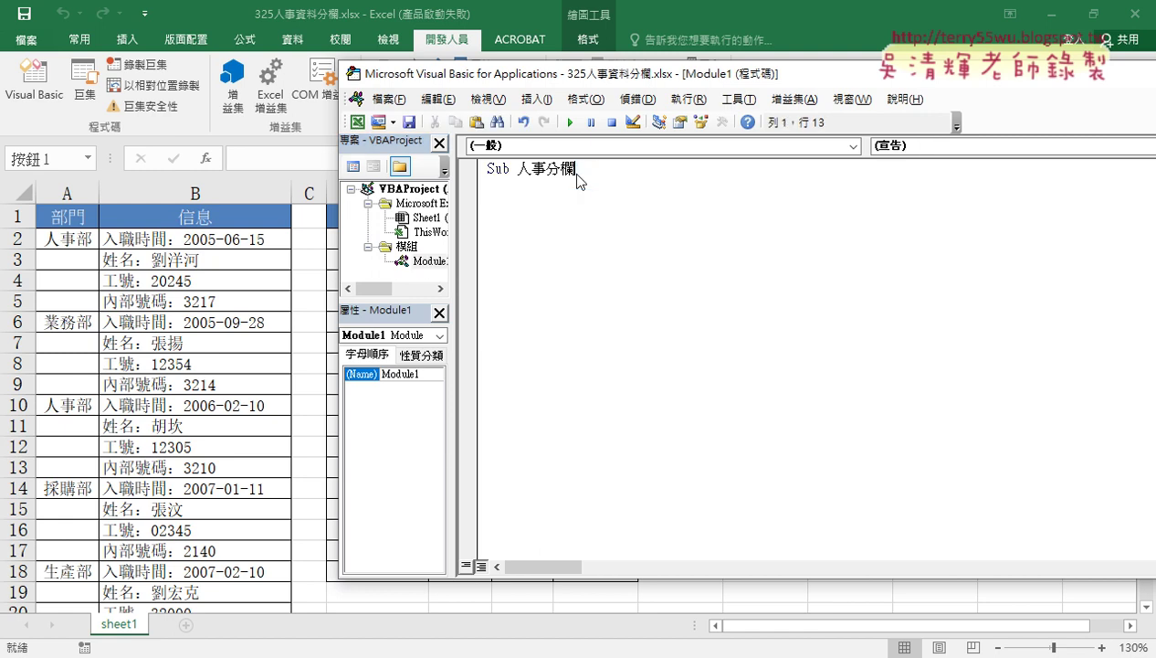
pyautogui.press('Return')
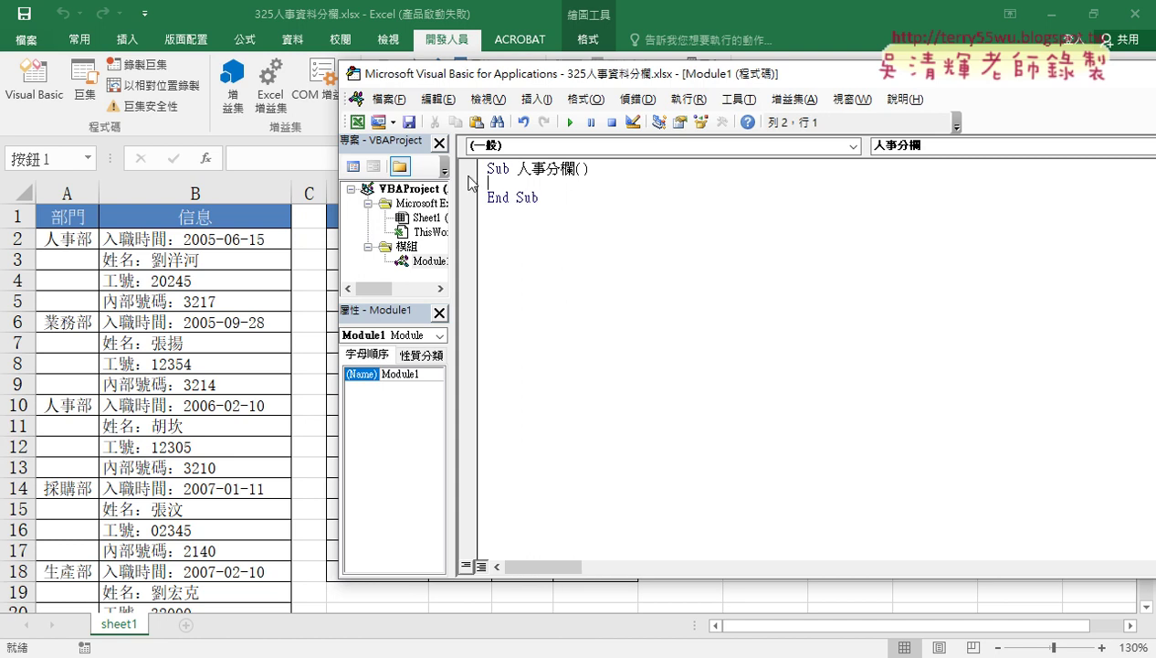
pyautogui.moveTo(452, 188); pyautogui.dragTo(419, 188)
pyautogui.moveTo(466, 81); pyautogui.dragTo(775, 94)
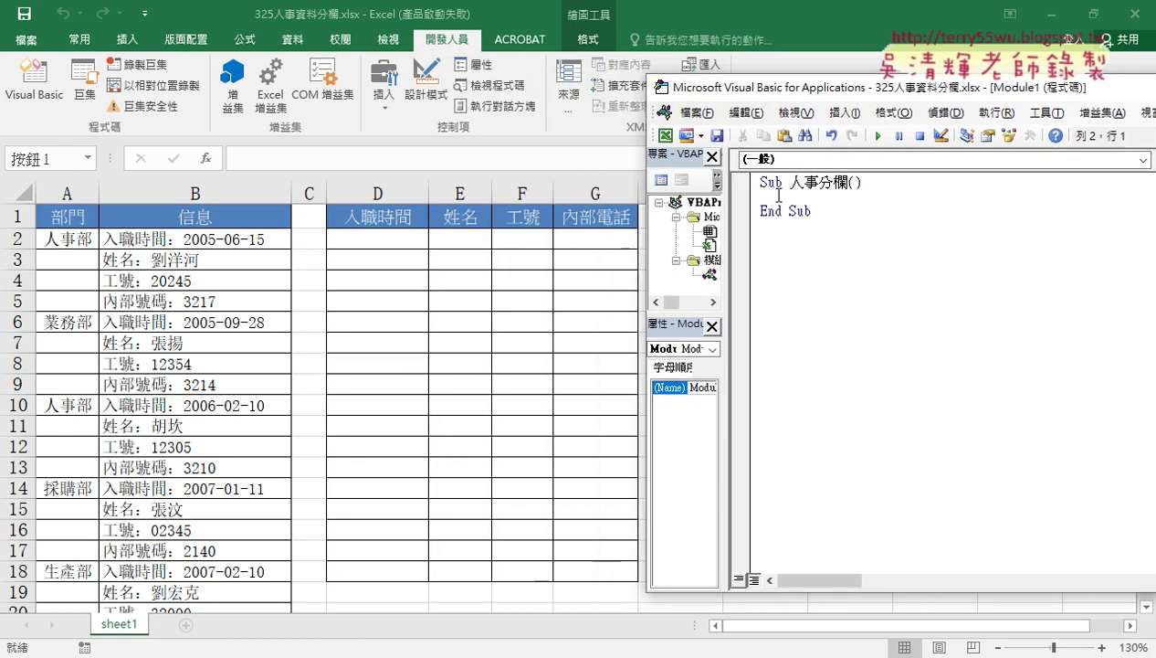
pyautogui.moveTo(722, 249); pyautogui.dragTo(662, 249)
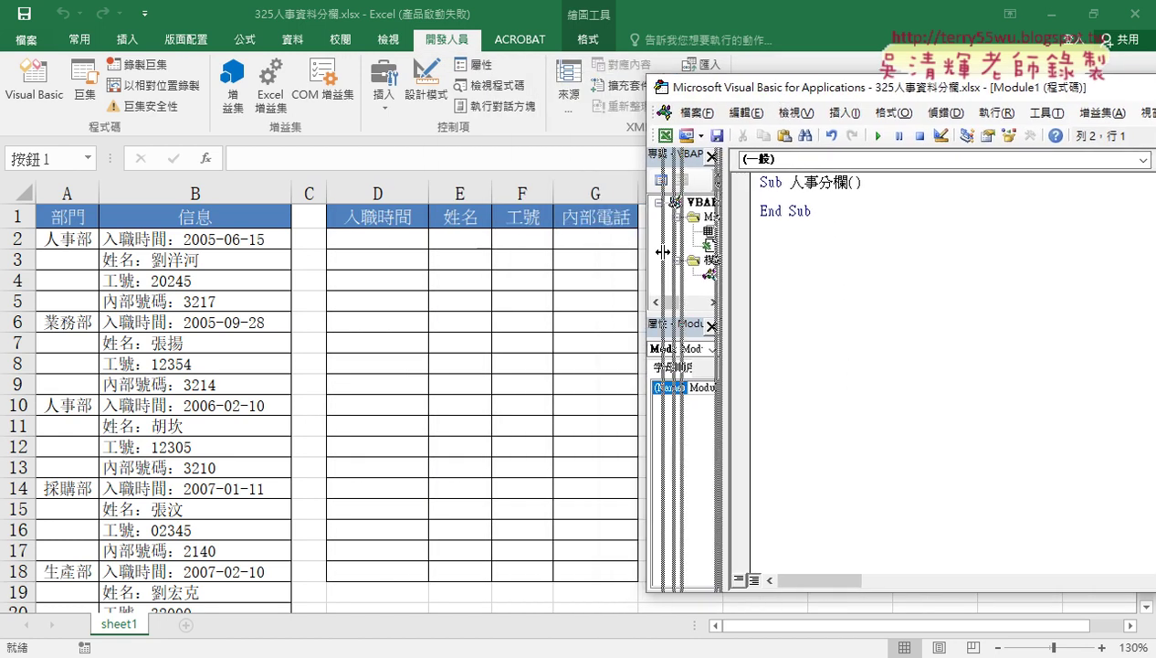
pyautogui.moveTo(740, 97); pyautogui.dragTo(726, 94)
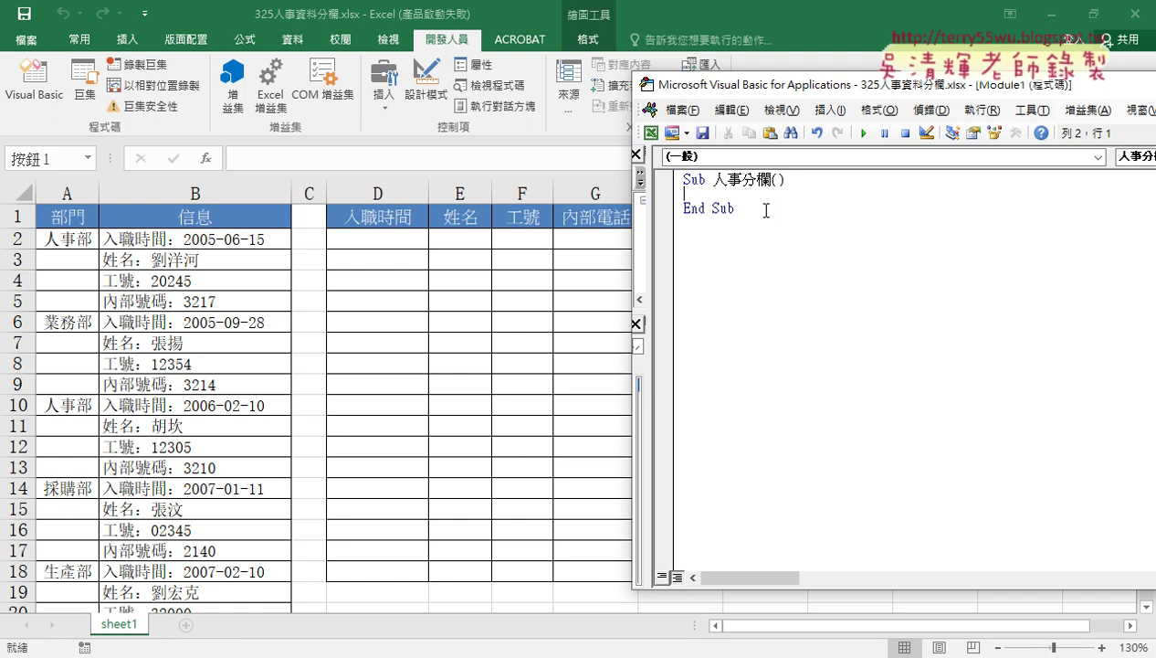
pyautogui.press('Tab')
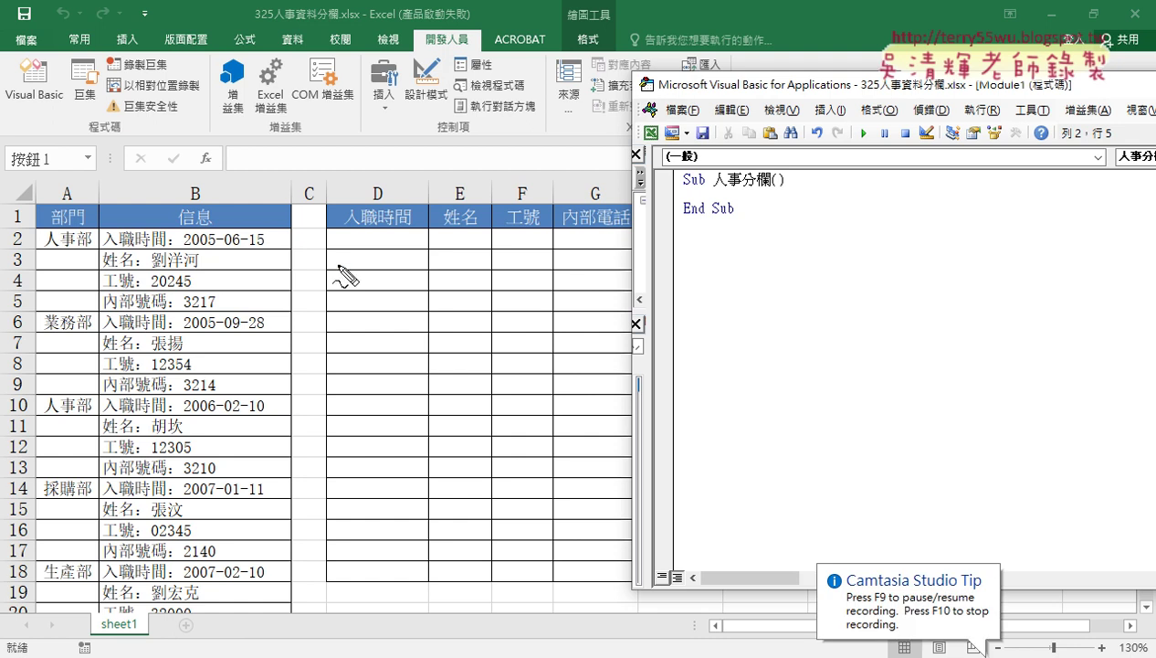
pyautogui.moveTo(327, 228); pyautogui.dragTo(316, 393)
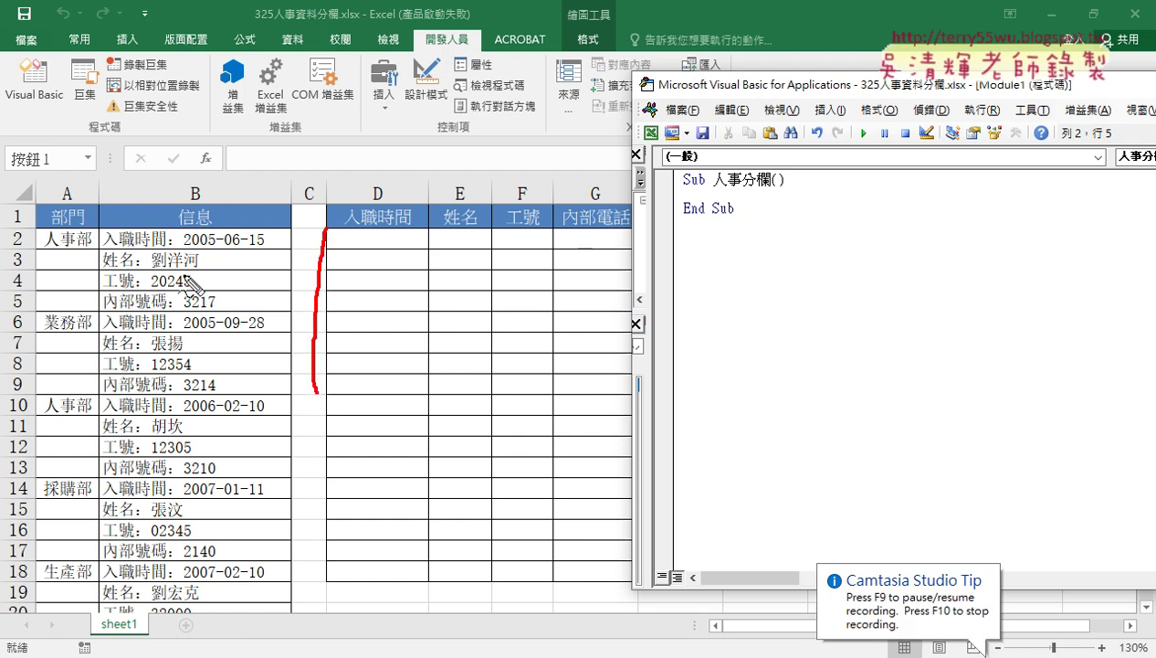
pyautogui.moveTo(331, 228)
pyautogui.mouseDown()
pyautogui.moveTo(643, 234)
pyautogui.moveTo(318, 384)
pyautogui.mouseUp()
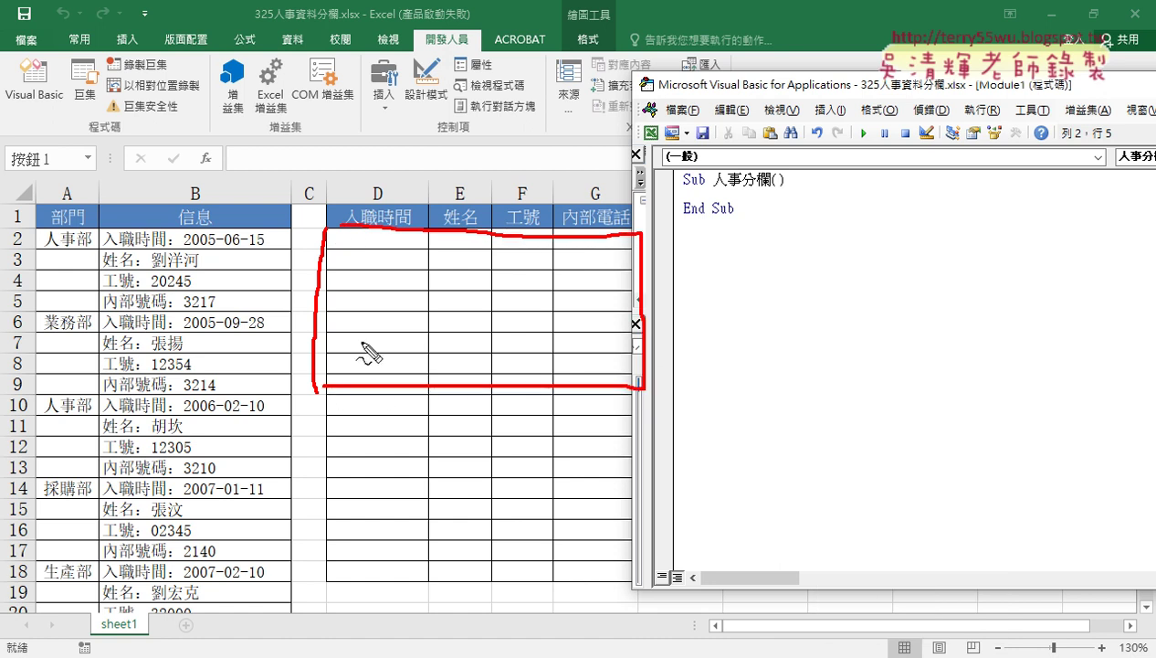
pyautogui.moveTo(24, 223)
pyautogui.mouseDown()
pyautogui.moveTo(14, 239)
pyautogui.moveTo(27, 226)
pyautogui.mouseUp()
pyautogui.moveTo(22, 366); pyautogui.dragTo(23, 398)
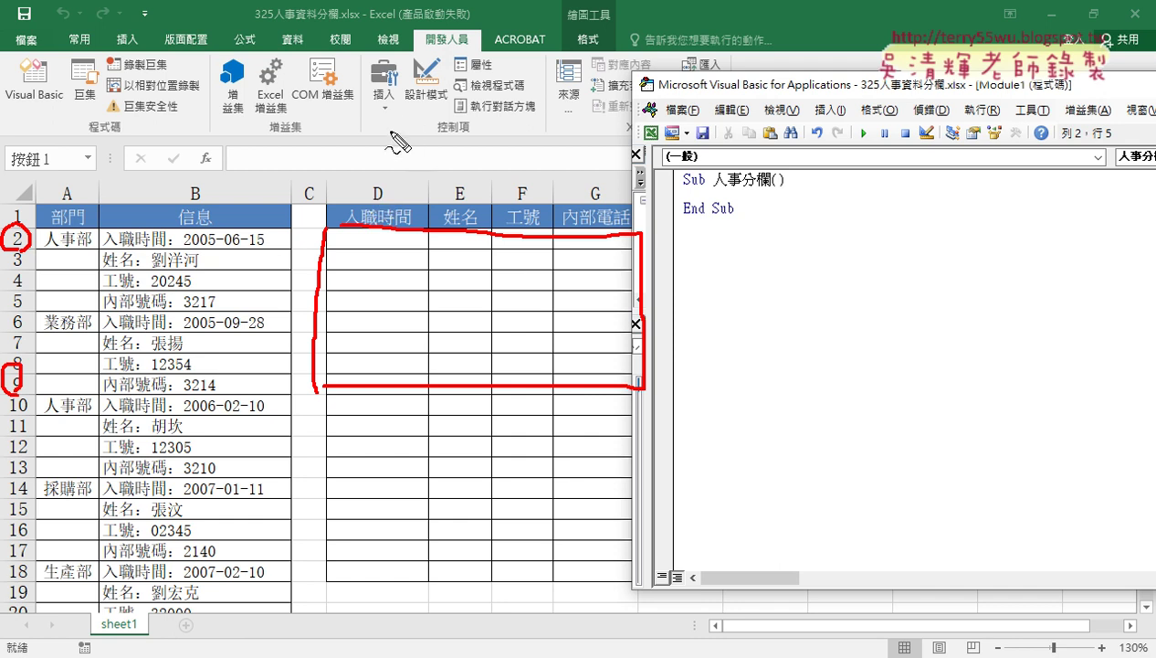
pyautogui.moveTo(371, 138)
pyautogui.mouseDown()
pyautogui.moveTo(408, 133)
pyautogui.moveTo(389, 165)
pyautogui.mouseUp()
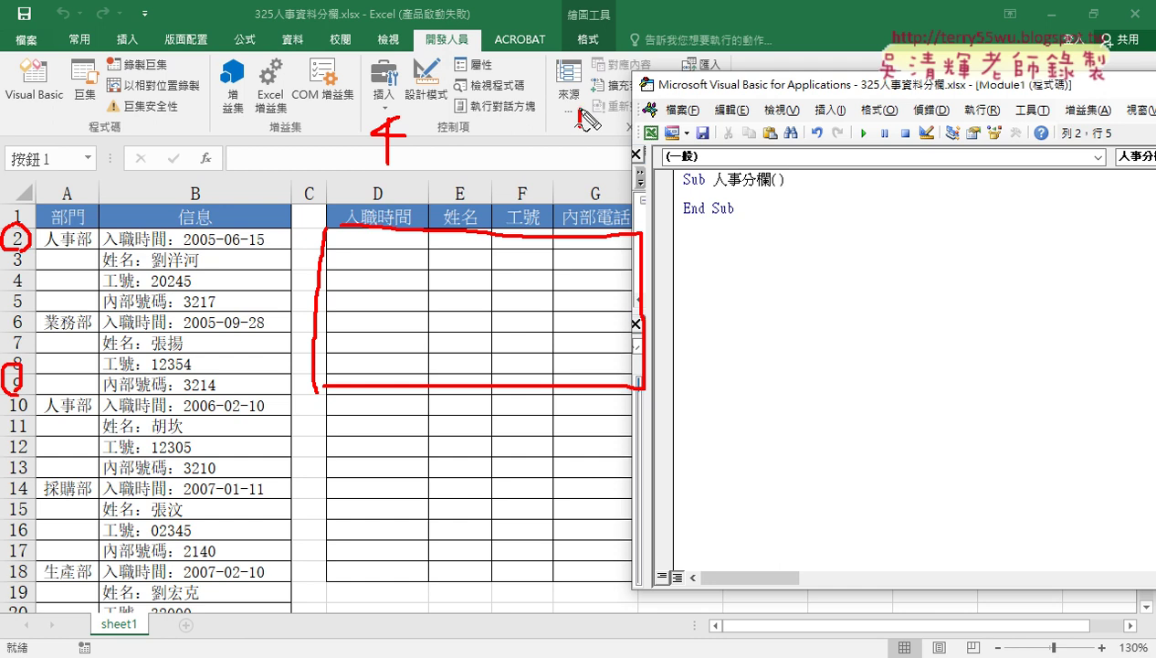
pyautogui.moveTo(580, 112); pyautogui.dragTo(592, 170)
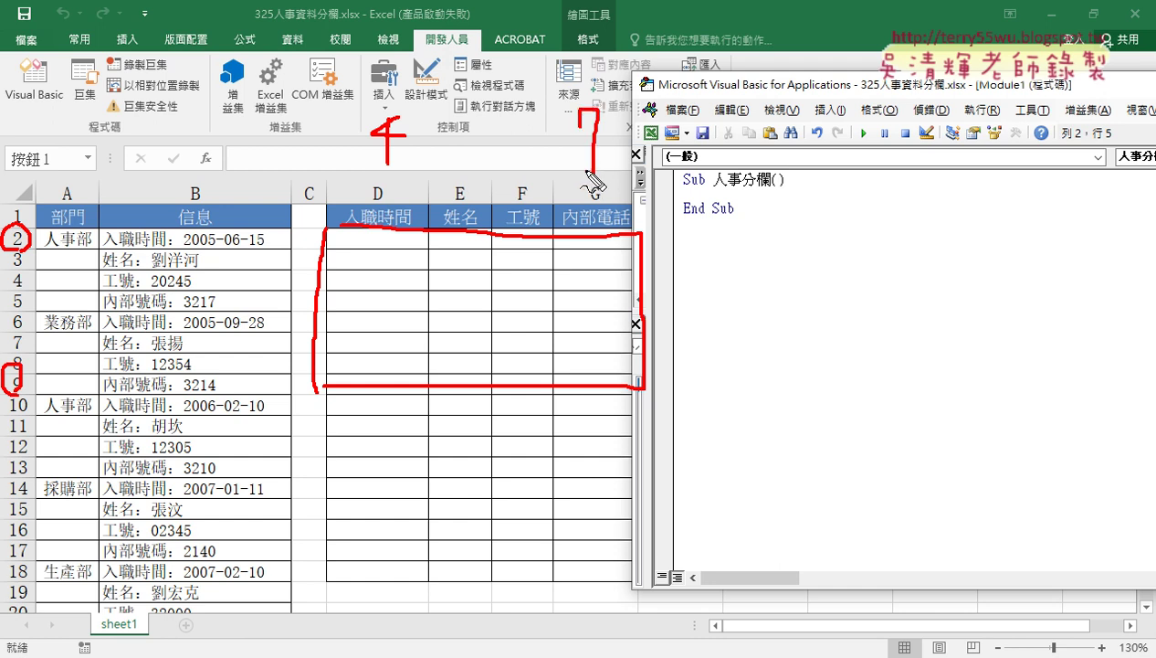
pyautogui.press('Escape')
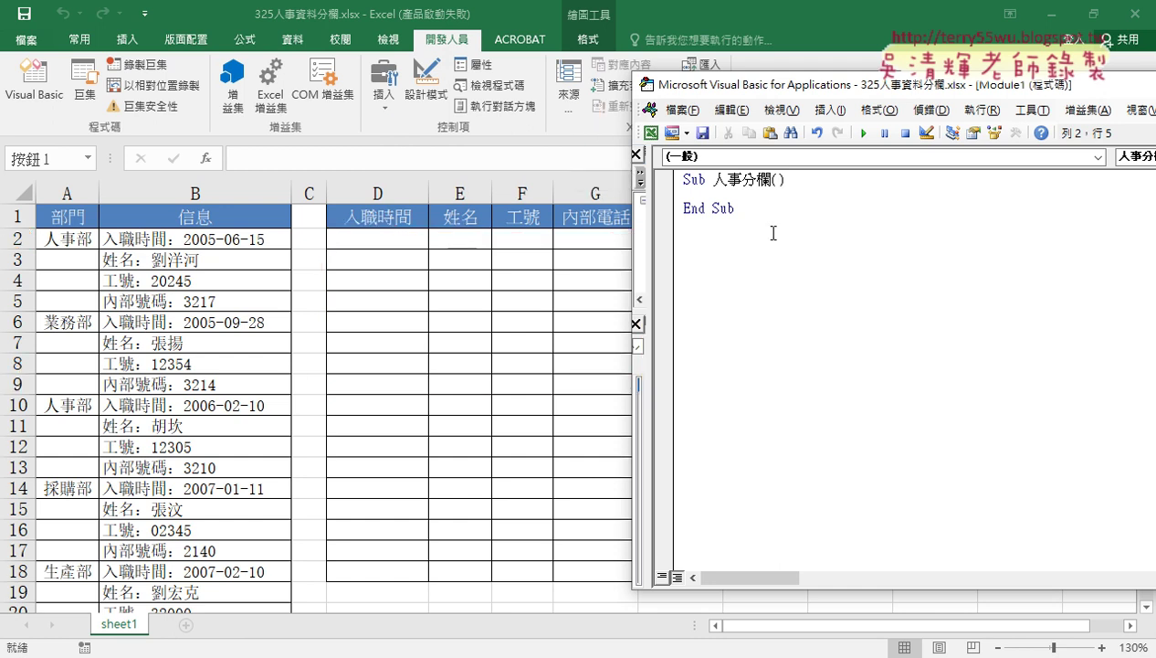
# Add the outer loop For i = 2 To 9 with its Next line.
pyautogui.write('f')
pyautogui.write(' i2')
pyautogui.write(' to ')
pyautogui.write('9')
pyautogui.press('Return')
pyautogui.press('Return')
pyautogui.write('n')
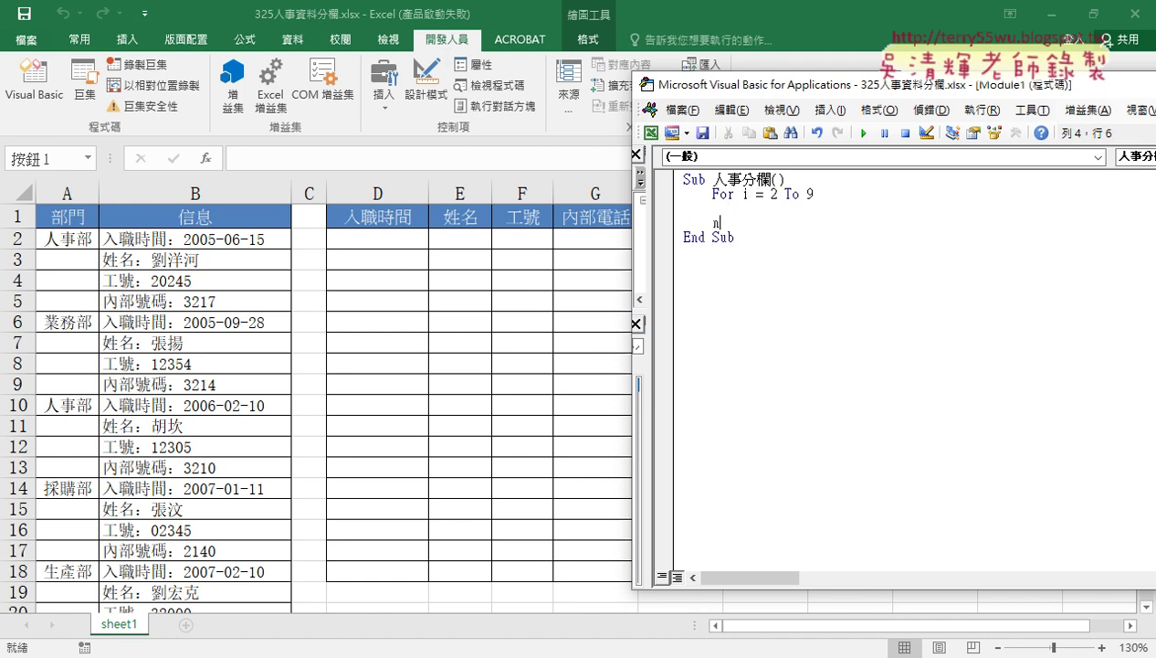
pyautogui.write('ext')
pyautogui.press('Up')
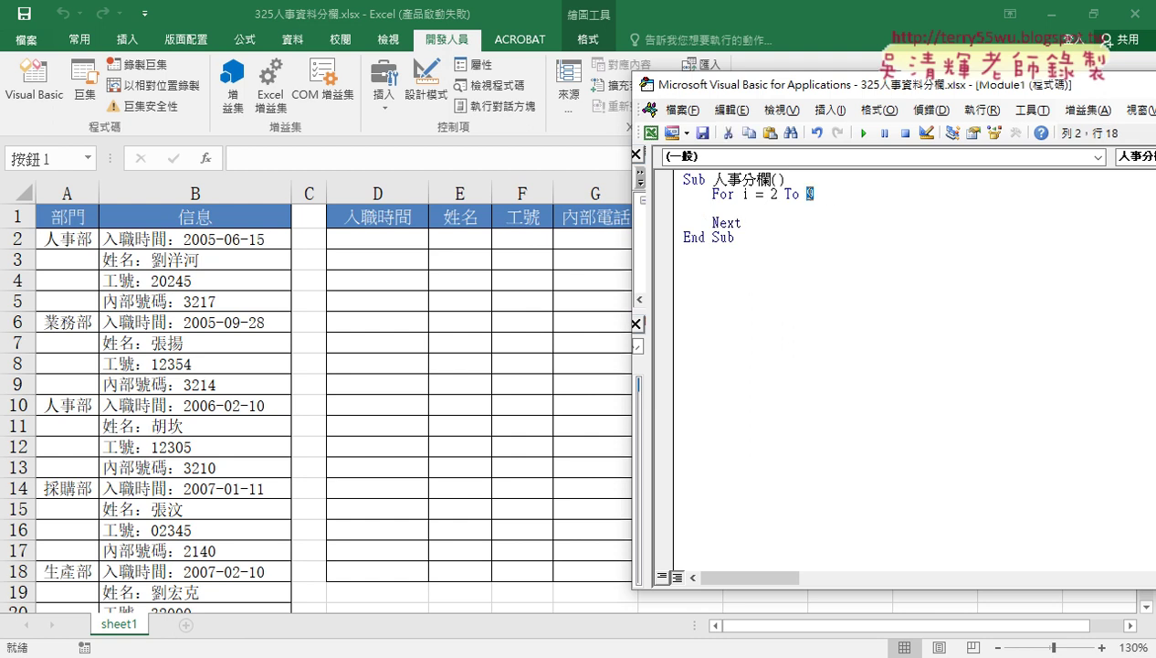
# Add an indented inner loop For j = 4 To 7 with its own Next.
pyautogui.moveTo(815, 194)
pyautogui.mouseDown()
pyautogui.moveTo(713, 194)
pyautogui.moveTo(748, 215)
pyautogui.mouseUp()
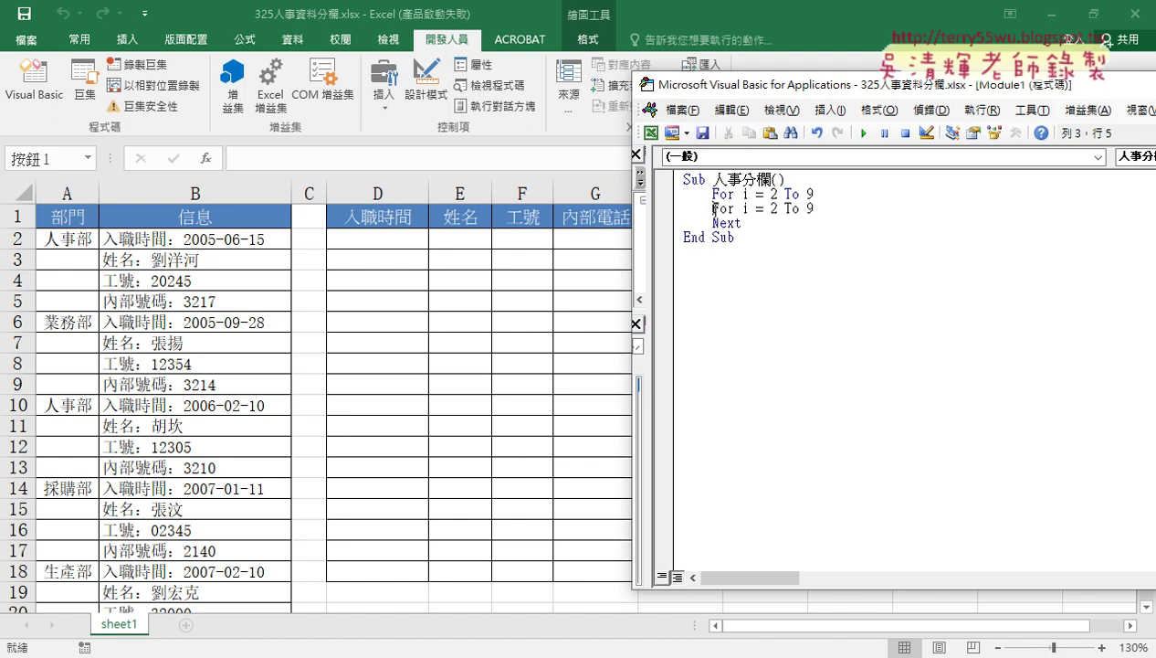
pyautogui.press('Tab')
pyautogui.press('Right')
pyautogui.press('Right')
pyautogui.press('Right')
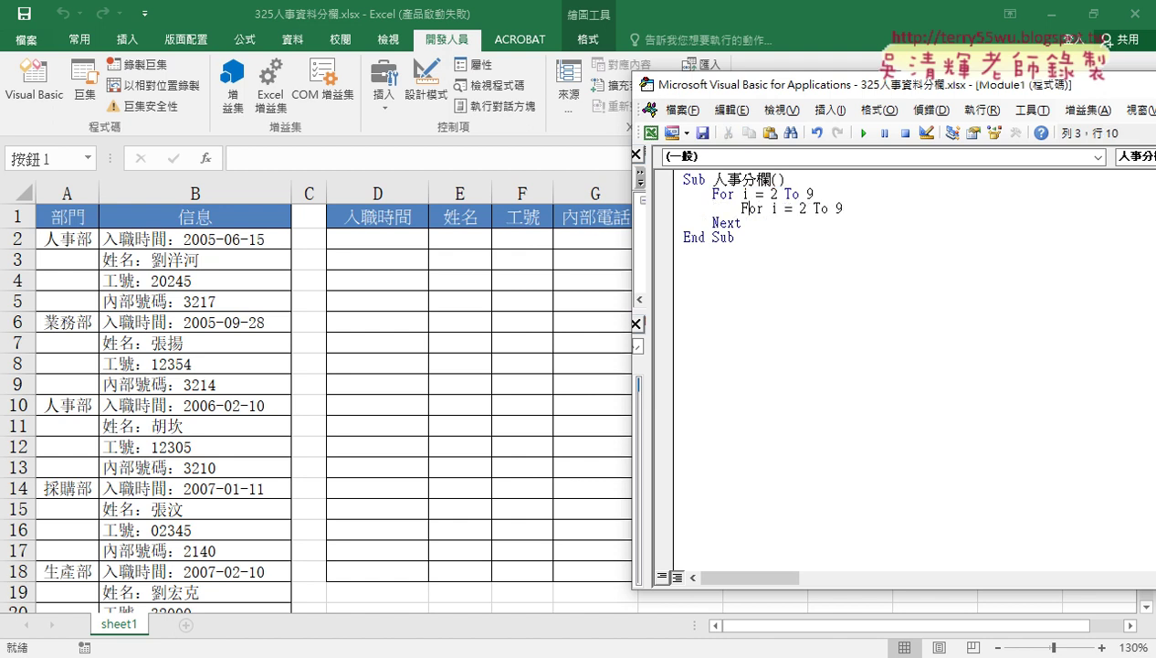
pyautogui.press('Delete')
pyautogui.write('j')
pyautogui.press('Right')
pyautogui.press('Delete')
pyautogui.press('Delete')
pyautogui.write('4 To ')
pyautogui.write('7')
pyautogui.press('Return')
pyautogui.press('Return')
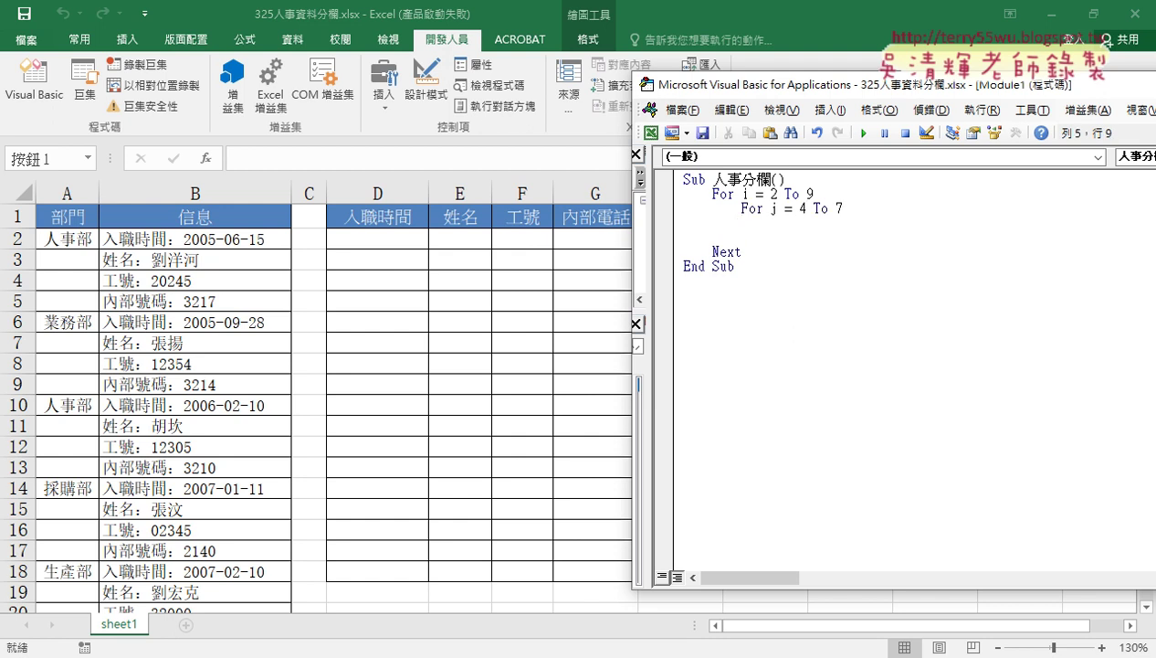
pyautogui.write('next')
pyautogui.click(741, 222)
# Start the inner-loop line with Cells(i, j), the destination cells from D2 onward.
pyautogui.write('ce')
pyautogui.write('lls')
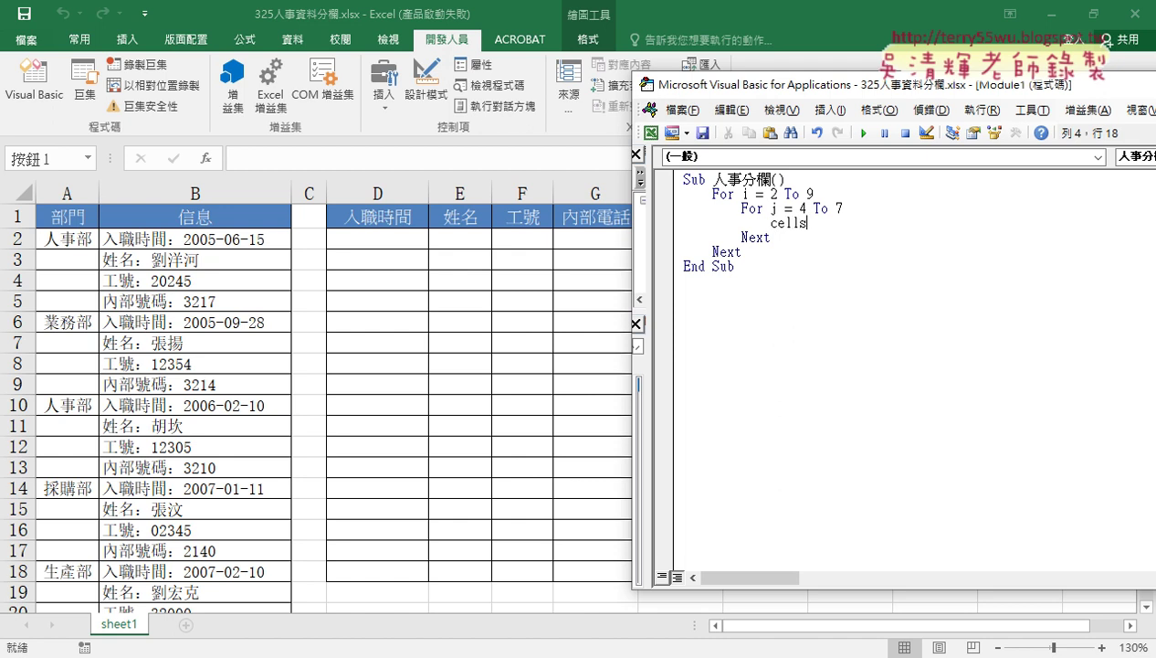
pyautogui.write('(i,')
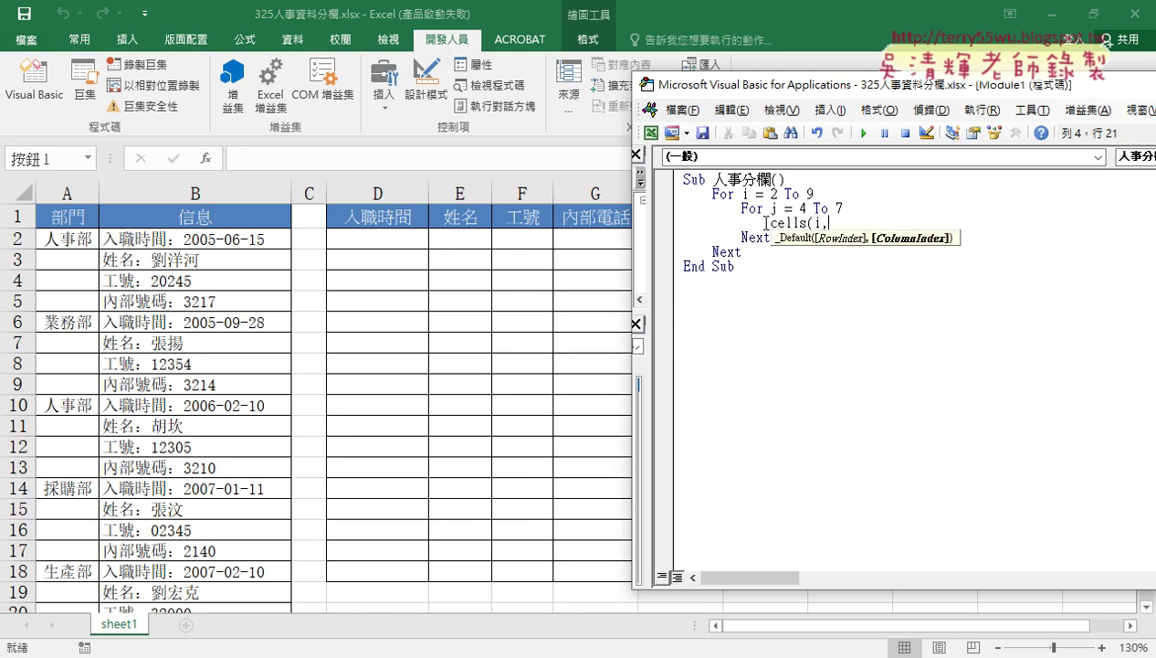
pyautogui.write('j)')
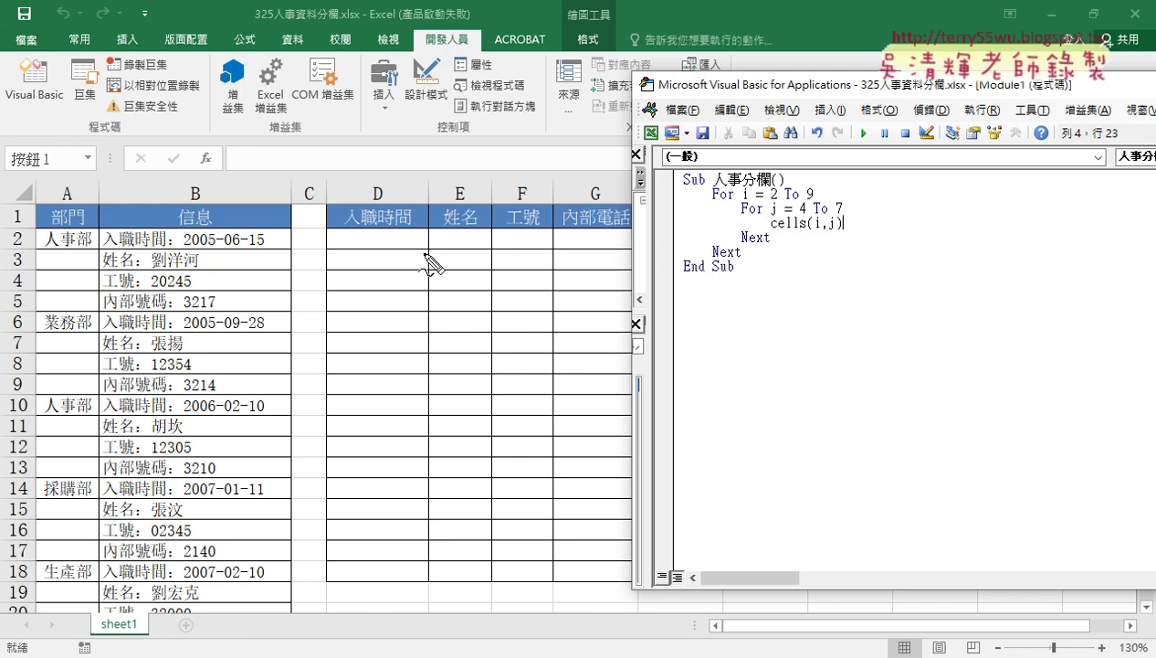
pyautogui.moveTo(425, 254)
pyautogui.mouseDown()
pyautogui.moveTo(415, 226)
pyautogui.moveTo(422, 253)
pyautogui.moveTo(559, 239)
pyautogui.moveTo(552, 257)
pyautogui.mouseUp()
pyautogui.click(476, 255)
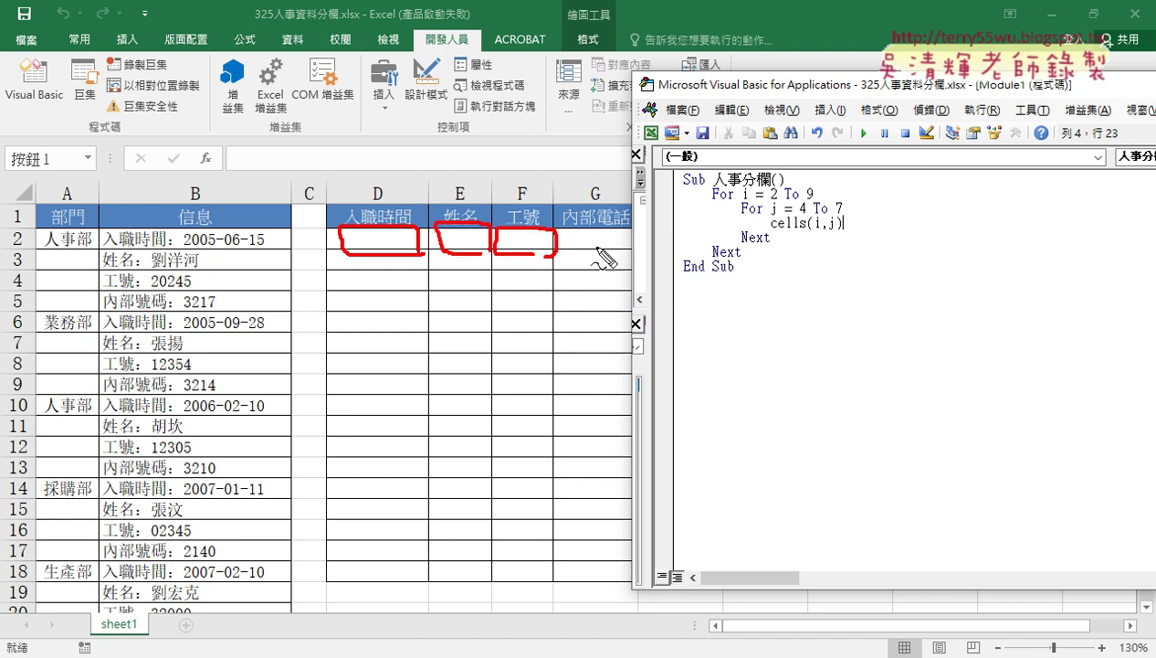
pyautogui.press('Escape')
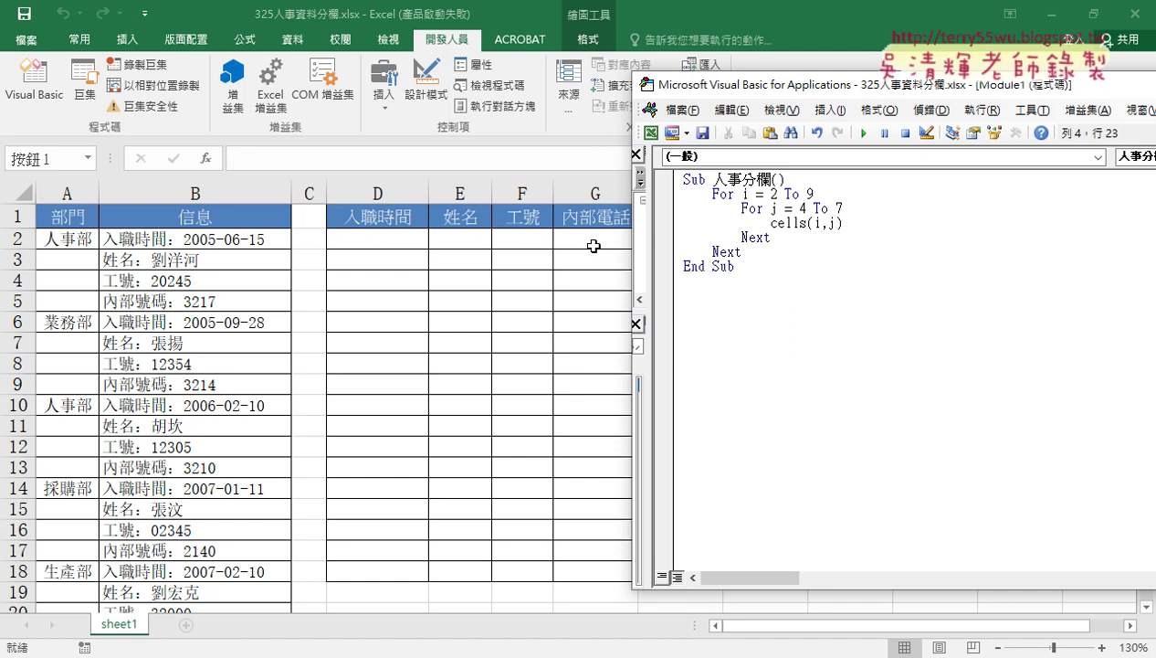
# Complete the line as = Cells(2, "B"), taking the source value from cell B2.
pyautogui.write('=')
pyautogui.write('ce')
pyautogui.write('lls(')
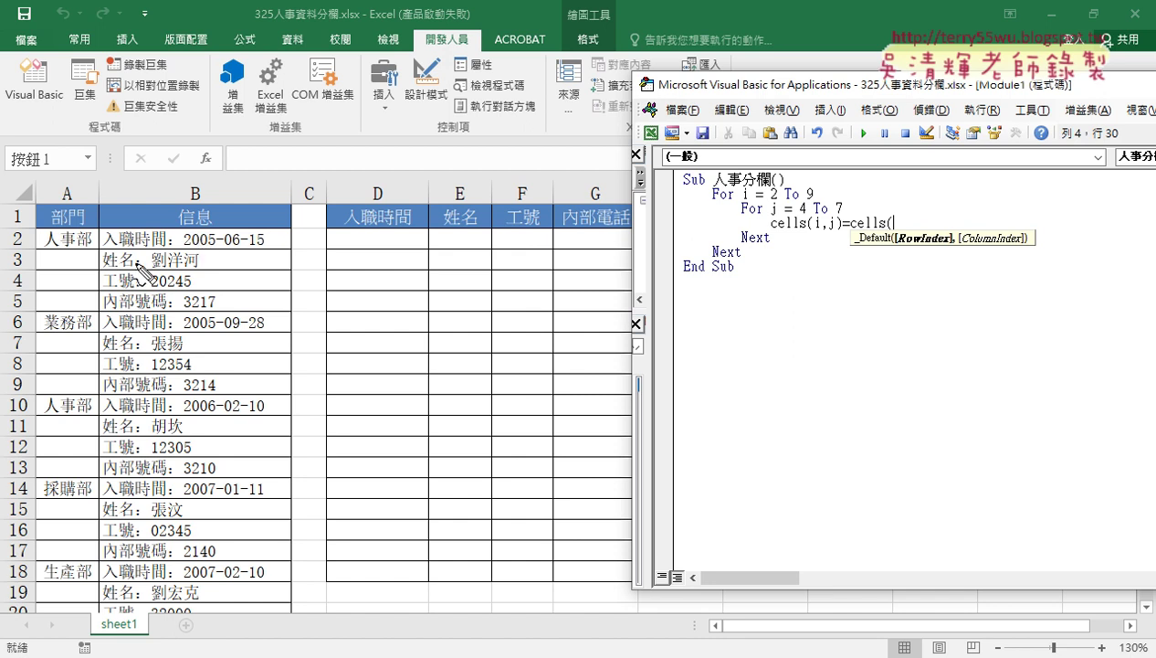
pyautogui.moveTo(88, 219); pyautogui.dragTo(89, 261)
pyautogui.moveTo(97, 222); pyautogui.dragTo(103, 255)
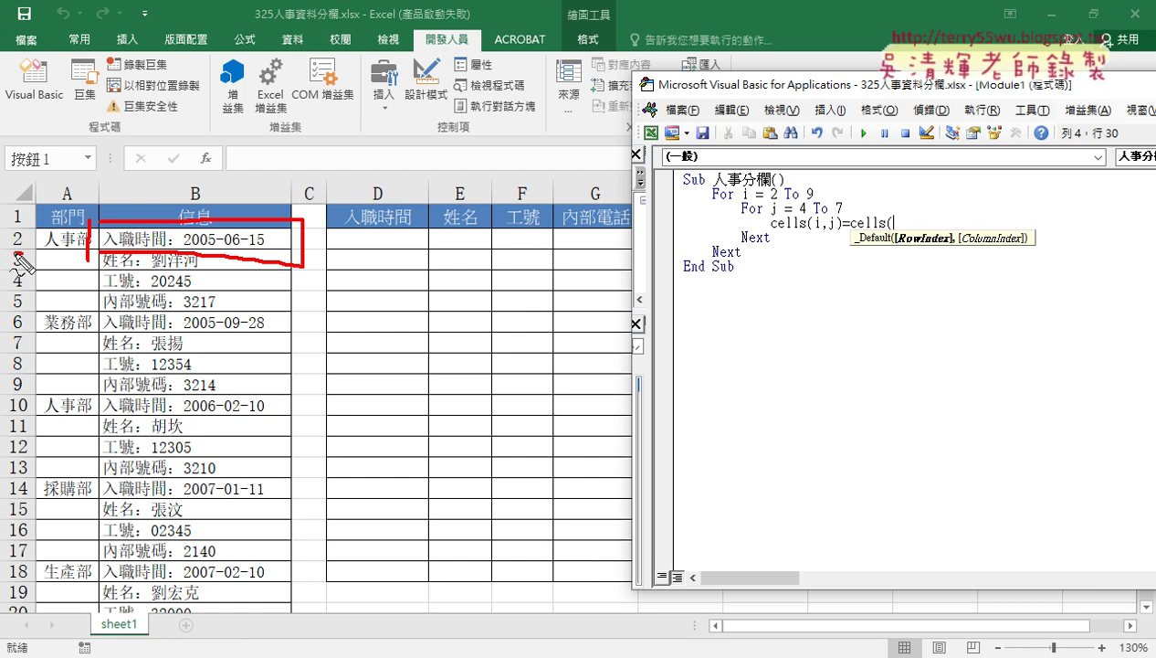
pyautogui.moveTo(28, 230); pyautogui.dragTo(24, 254)
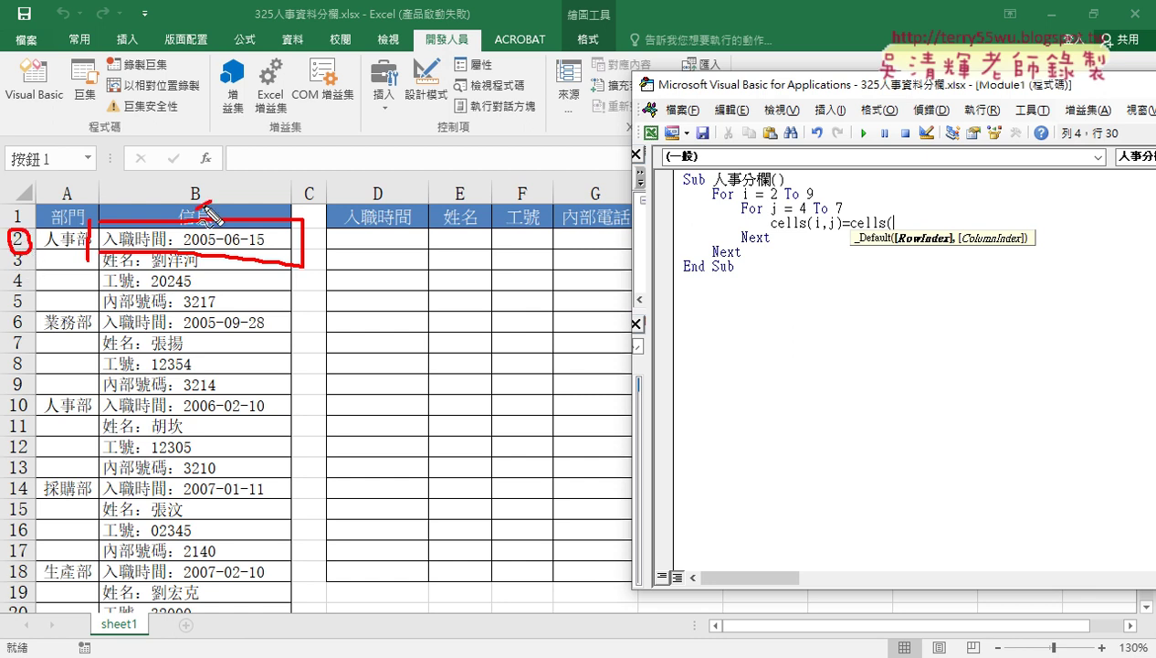
pyautogui.moveTo(166, 183); pyautogui.dragTo(222, 189)
pyautogui.moveTo(890, 221); pyautogui.dragTo(913, 228)
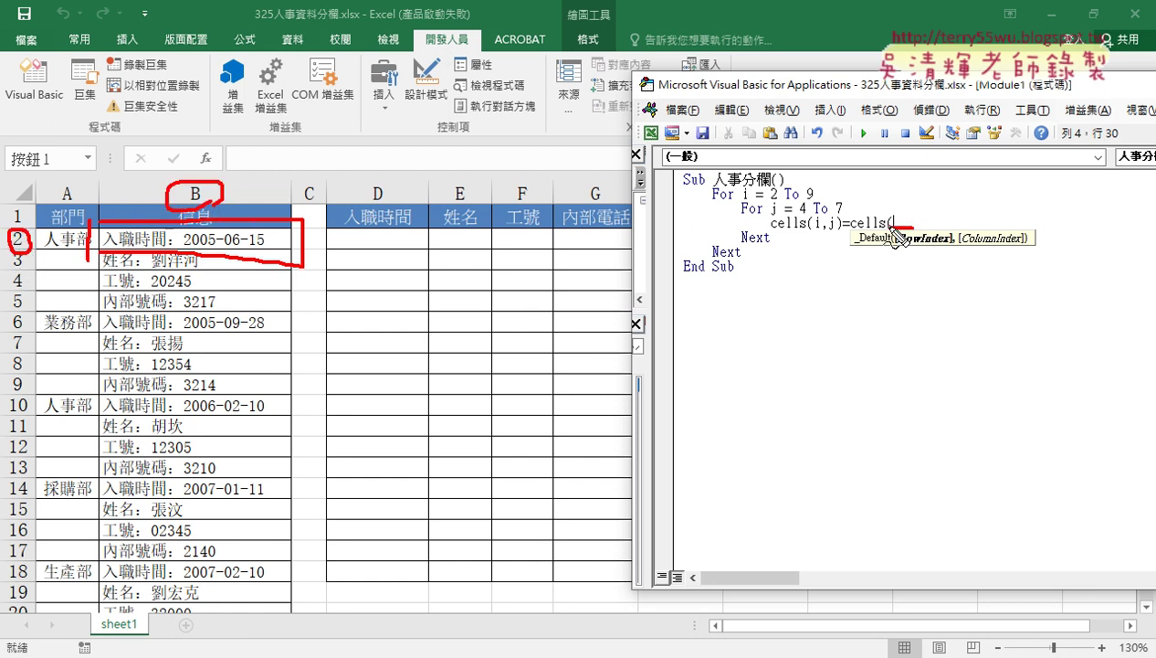
pyautogui.press('Escape')
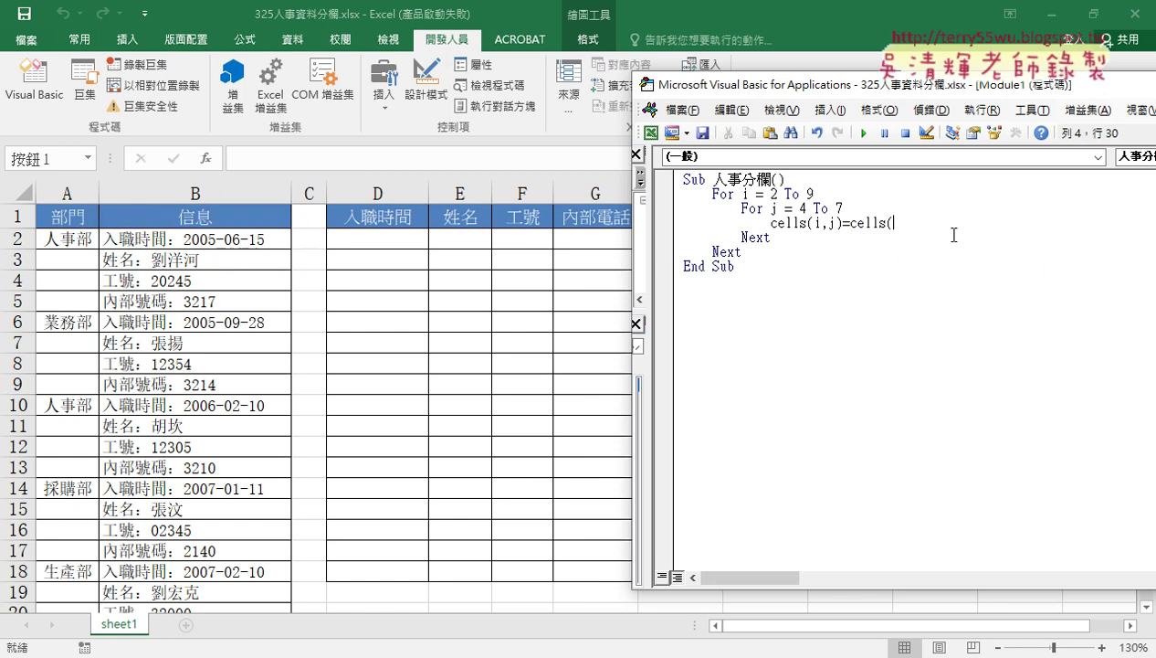
pyautogui.write('2')
pyautogui.write(',"B')
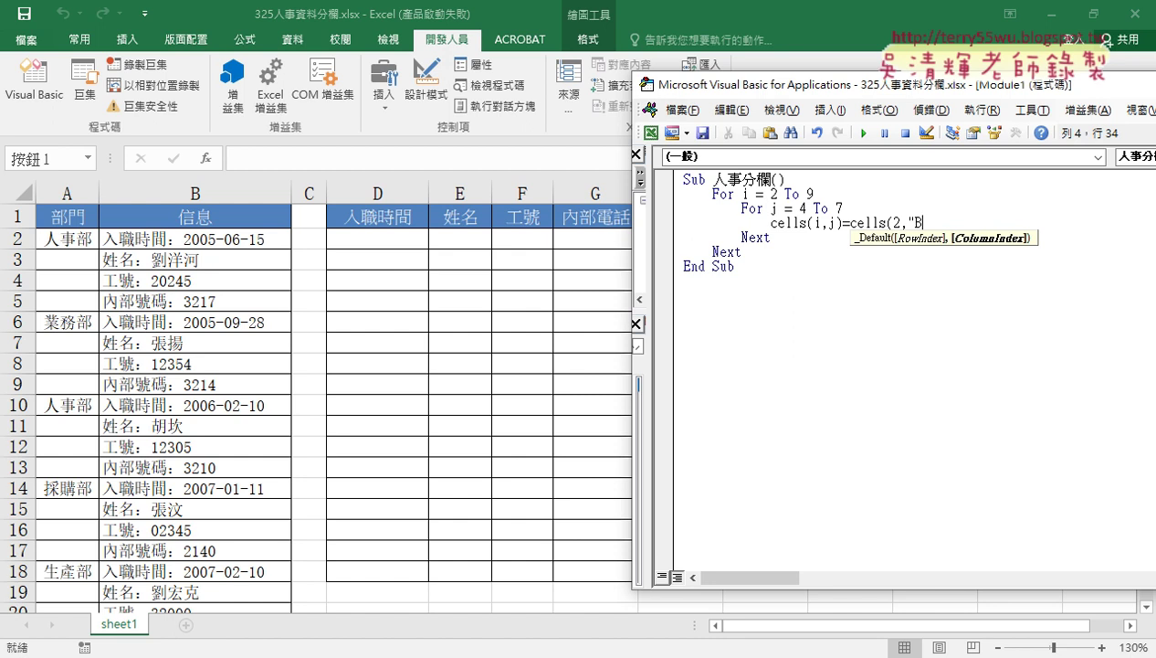
pyautogui.write('")')
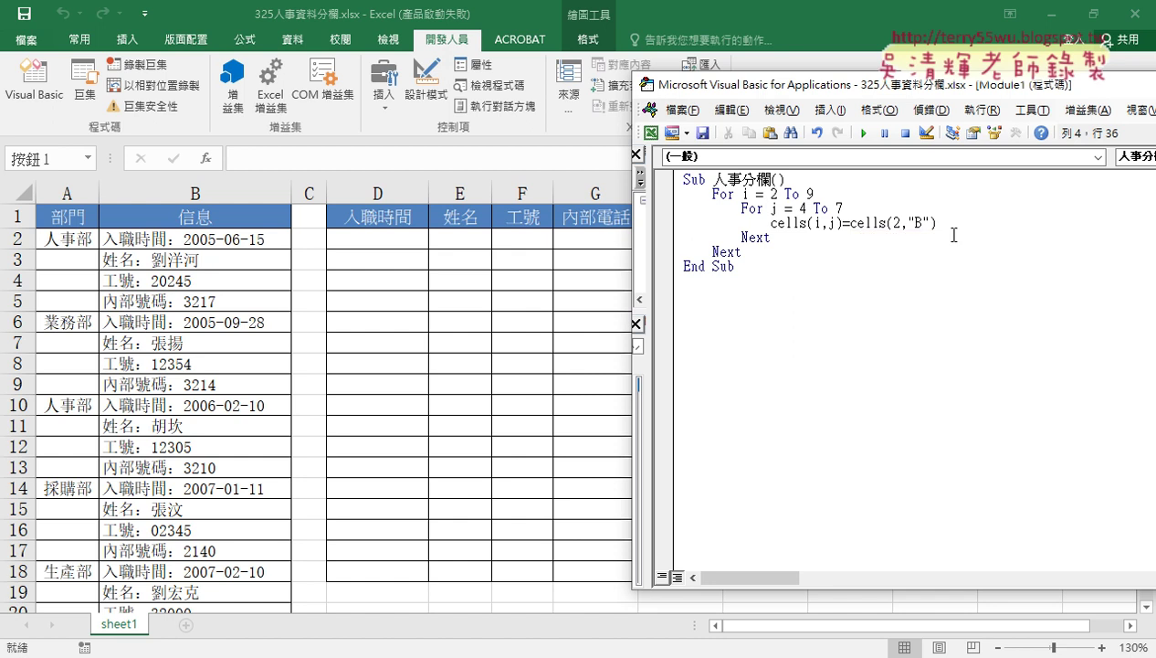
pyautogui.click(925, 369)
pyautogui.moveTo(861, 86); pyautogui.dragTo(911, 87)
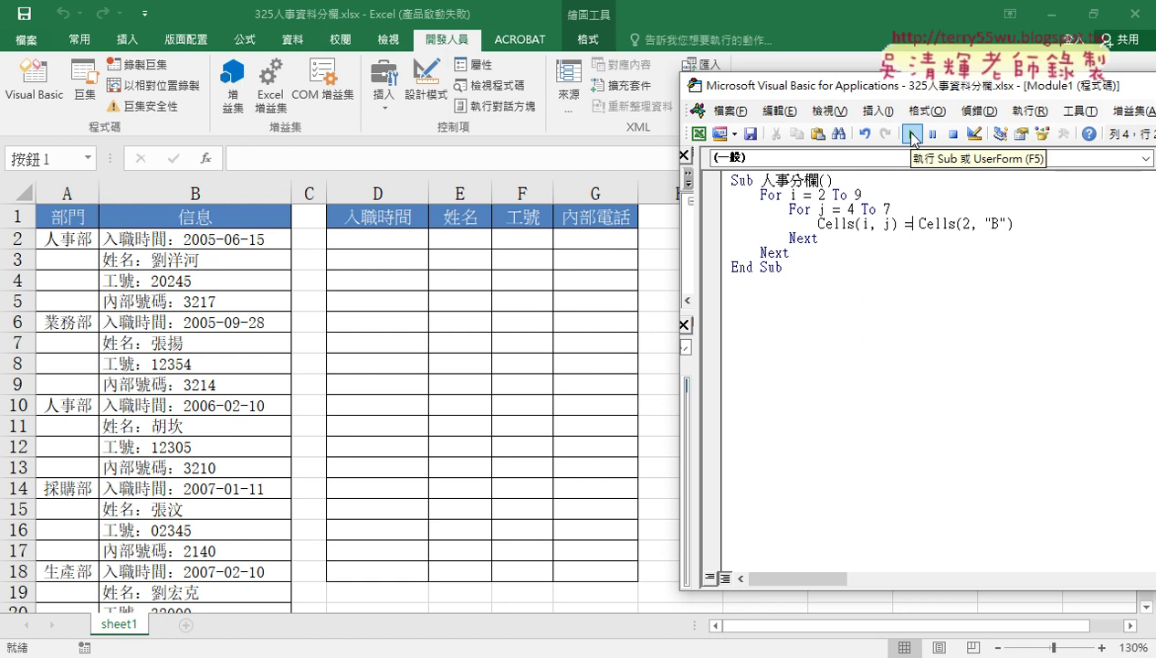
# Run 人事分欄 to fill D2:G9 with B2's hire-date text and autofit columns D–G.
pyautogui.click(912, 135)
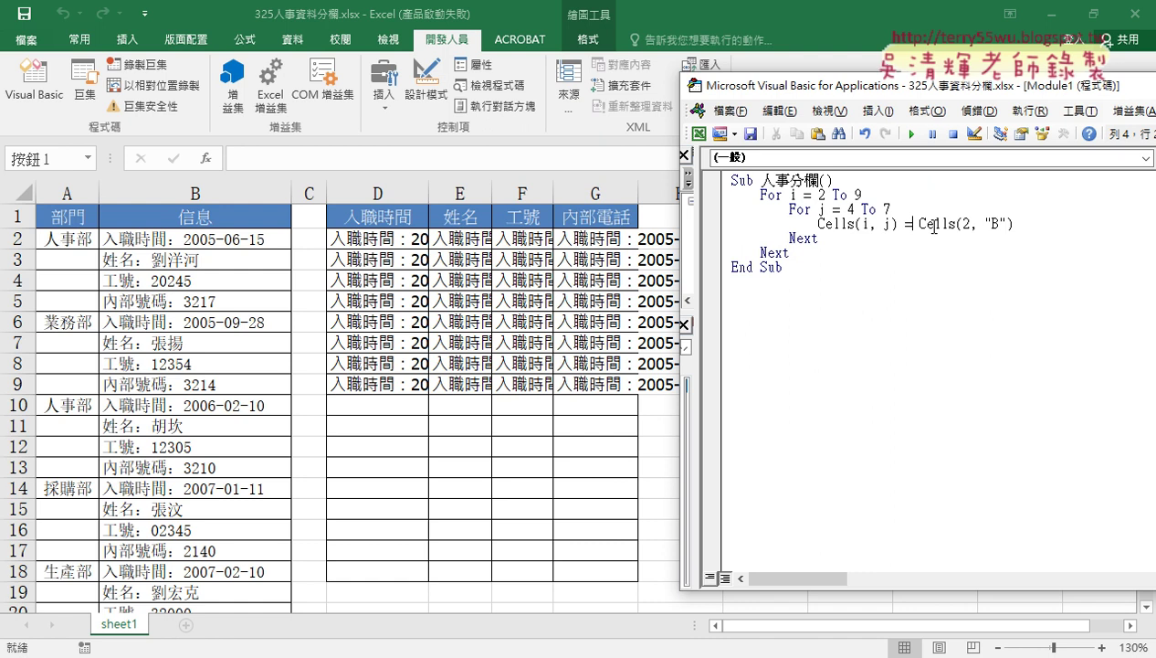
pyautogui.moveTo(920, 223); pyautogui.dragTo(1014, 224)
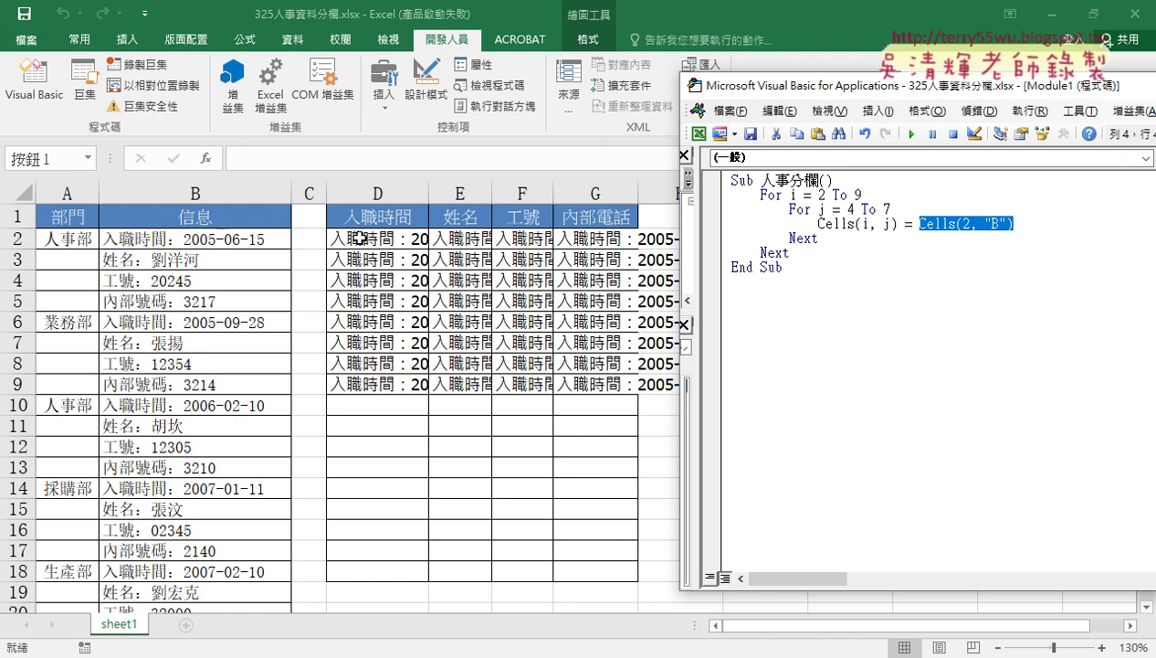
pyautogui.click(519, 238)
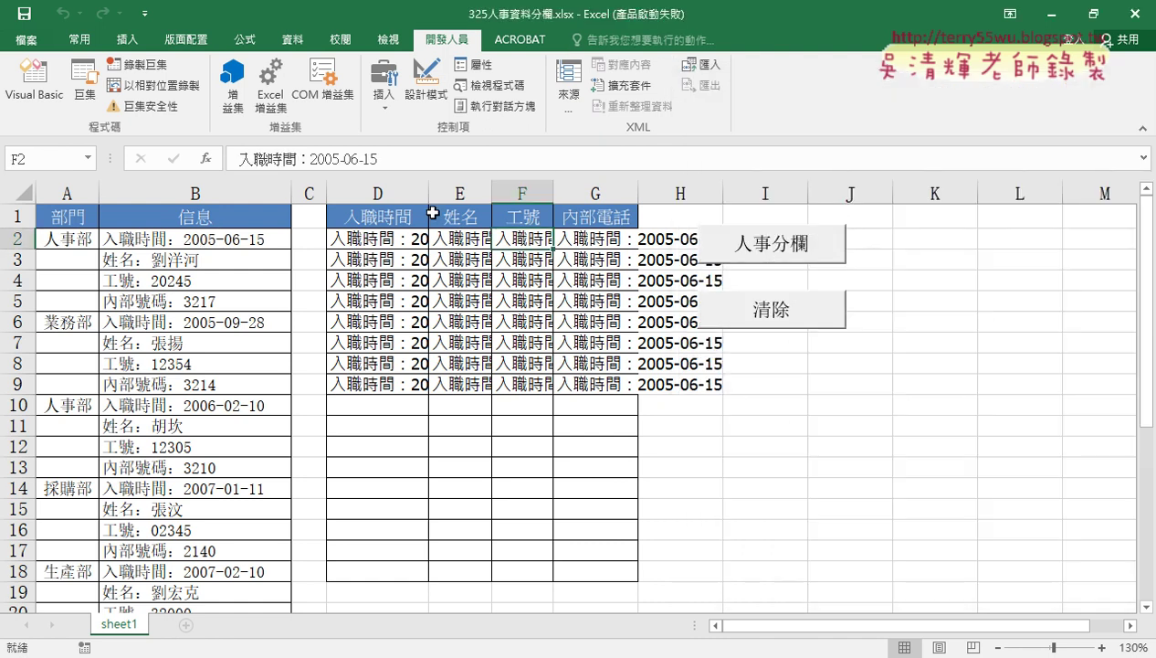
pyautogui.moveTo(422, 192); pyautogui.dragTo(598, 192)
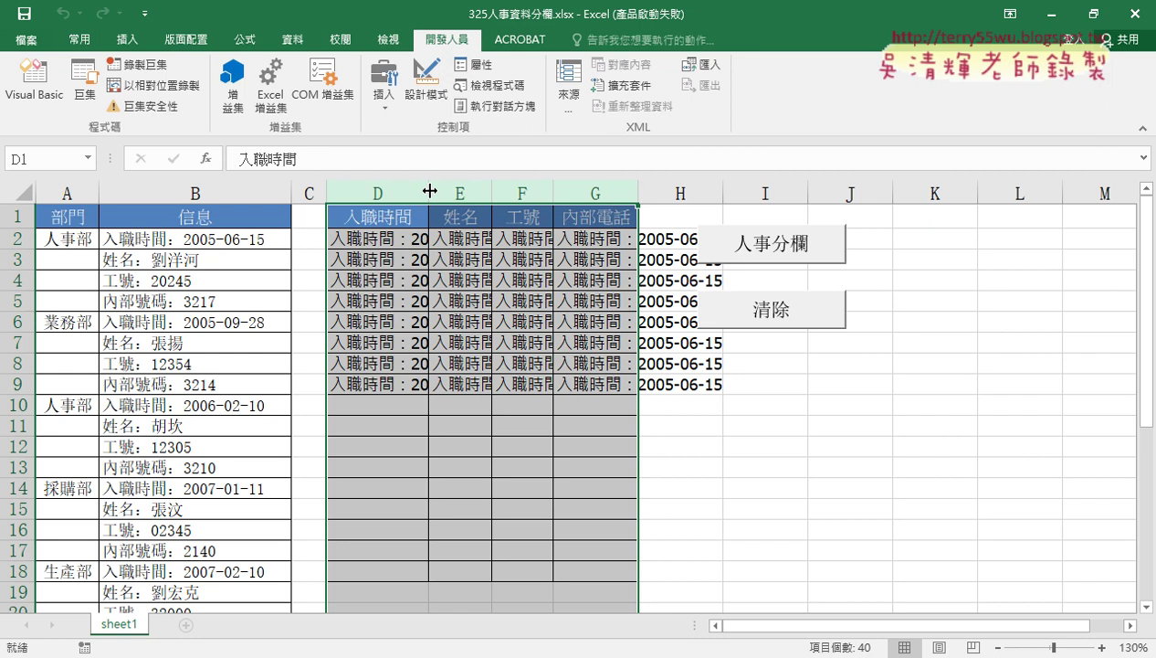
pyautogui.doubleClick(433, 191)
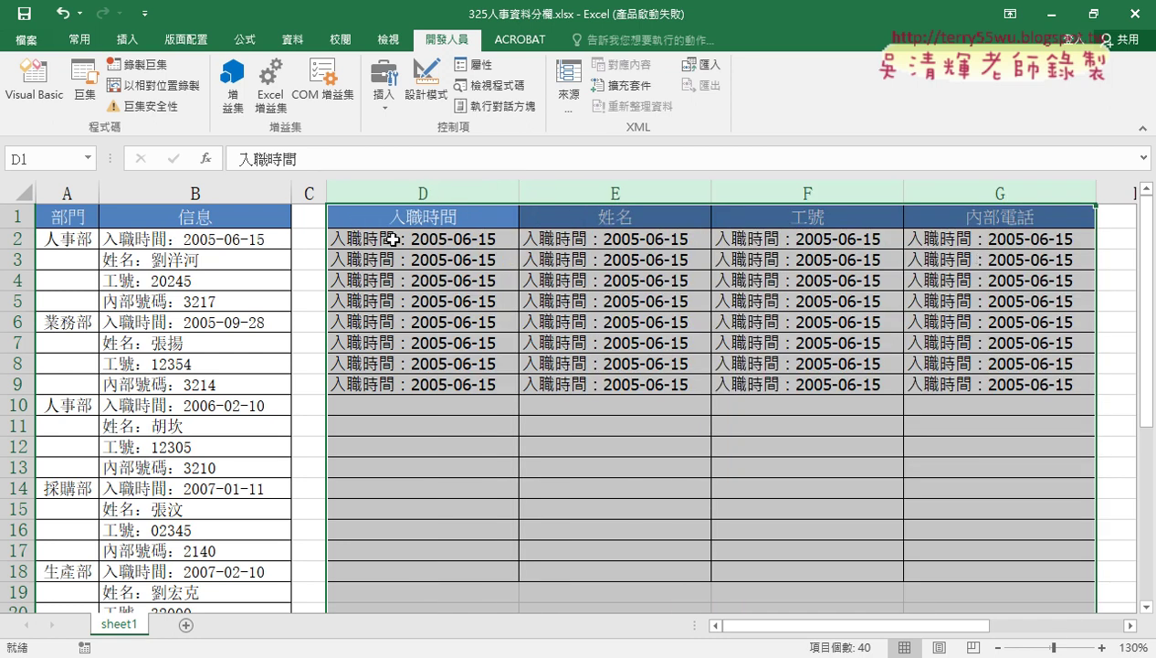
pyautogui.click(34, 82)
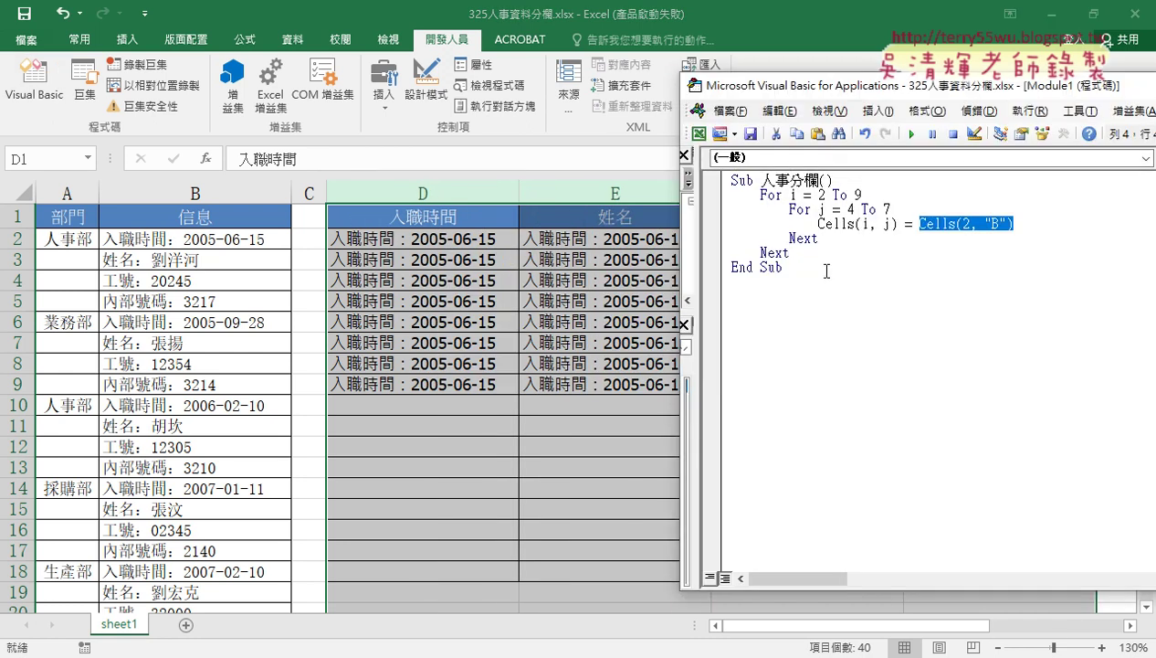
pyautogui.click(971, 223)
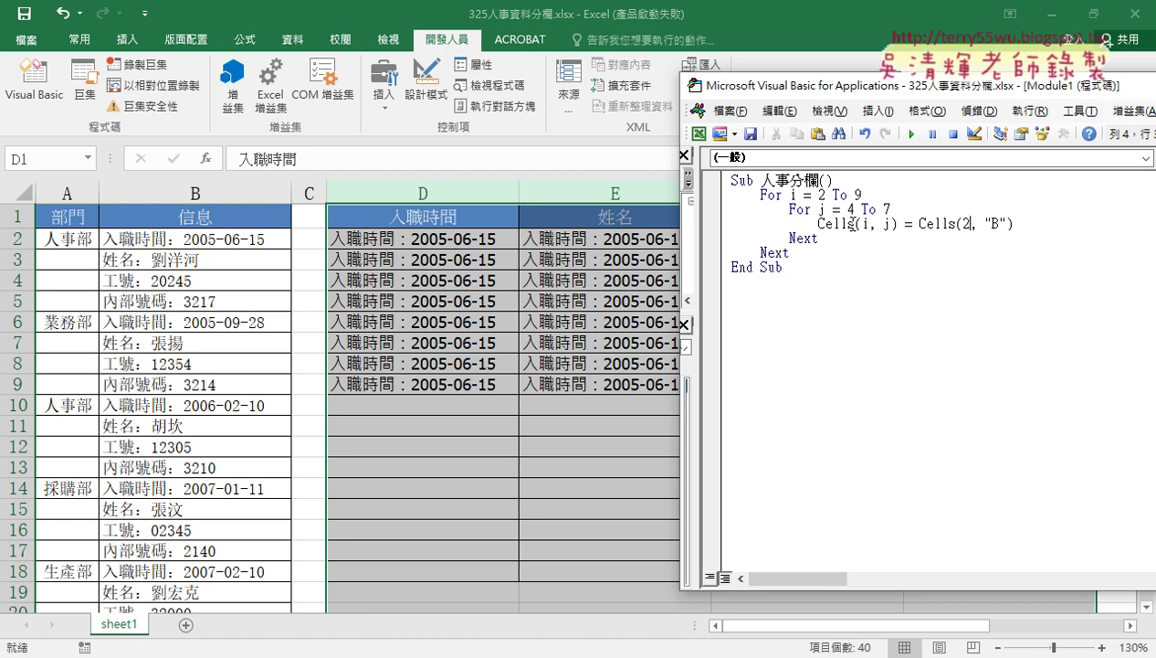
pyautogui.moveTo(818, 222); pyautogui.dragTo(904, 223)
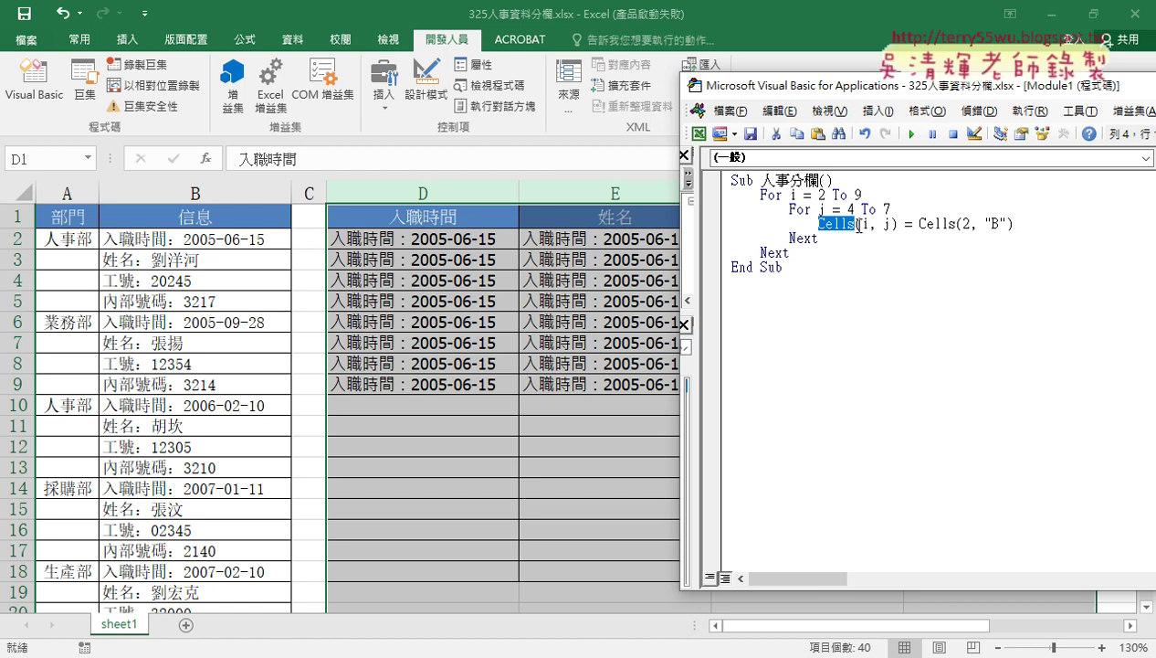
pyautogui.click(958, 225)
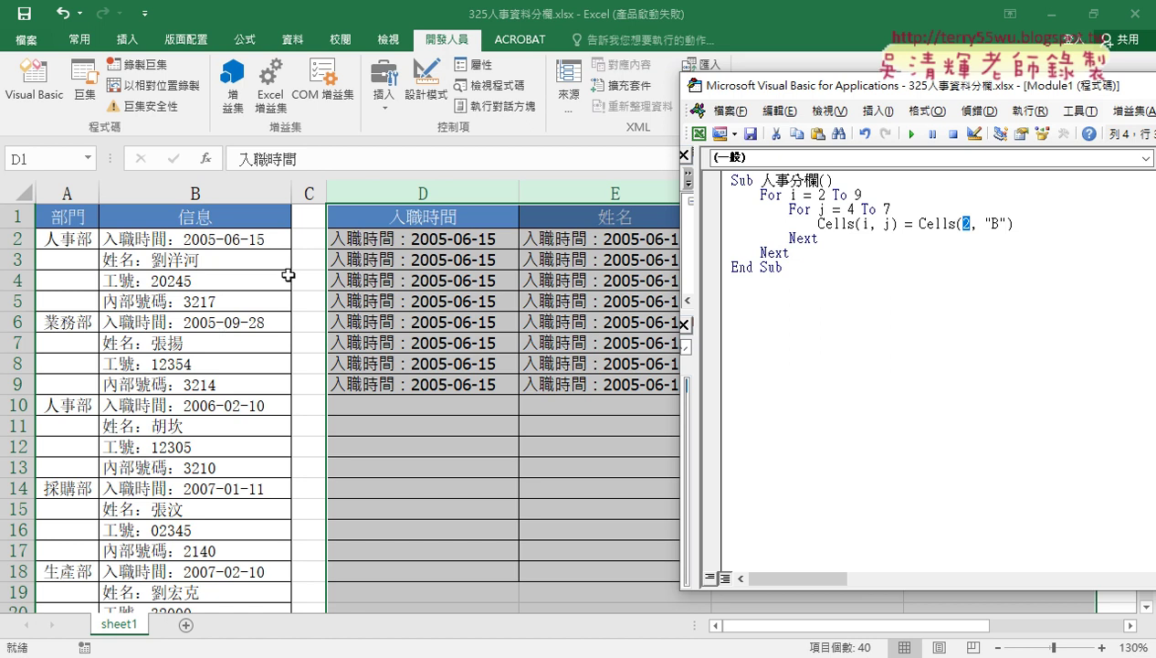
pyautogui.click(832, 182)
# Add k = 2 on a new line below Sub 人事分欄, dismissing the compile error.
pyautogui.press('Return')
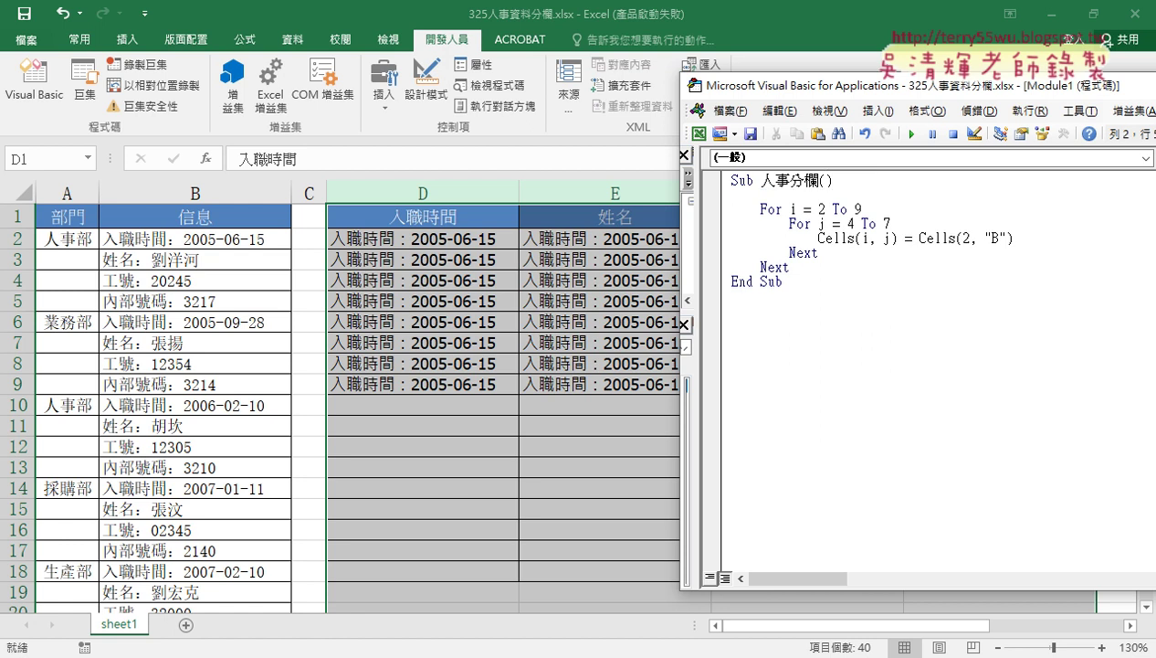
pyautogui.write('k')
pyautogui.write('=')
pyautogui.click(938, 259)
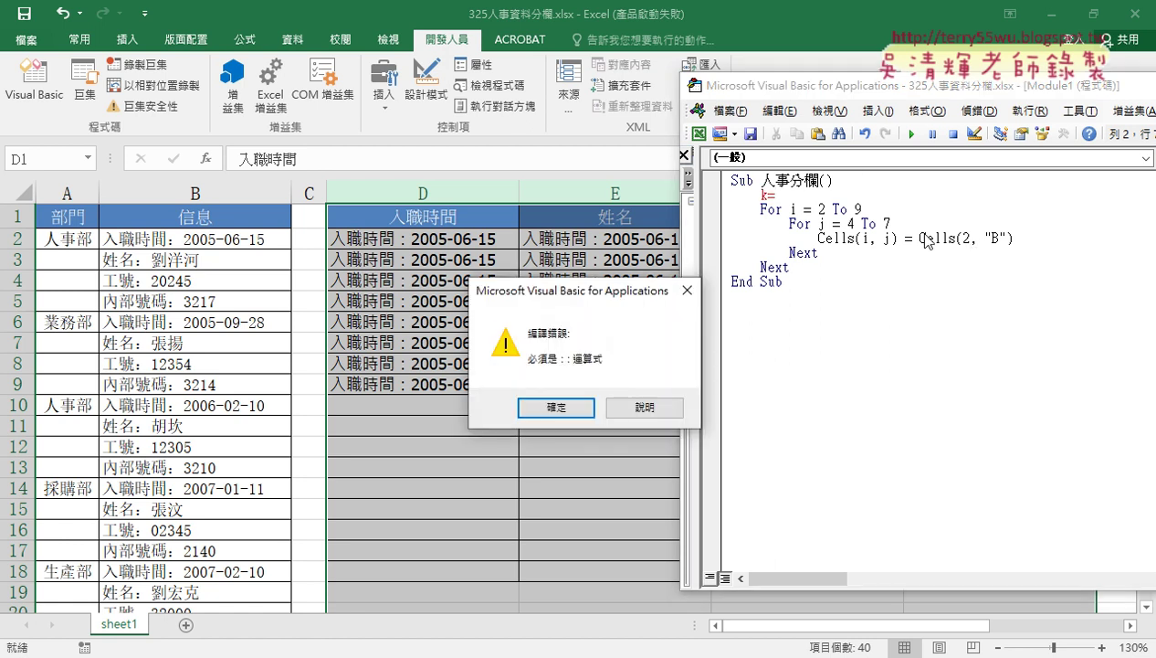
pyautogui.press('Return')
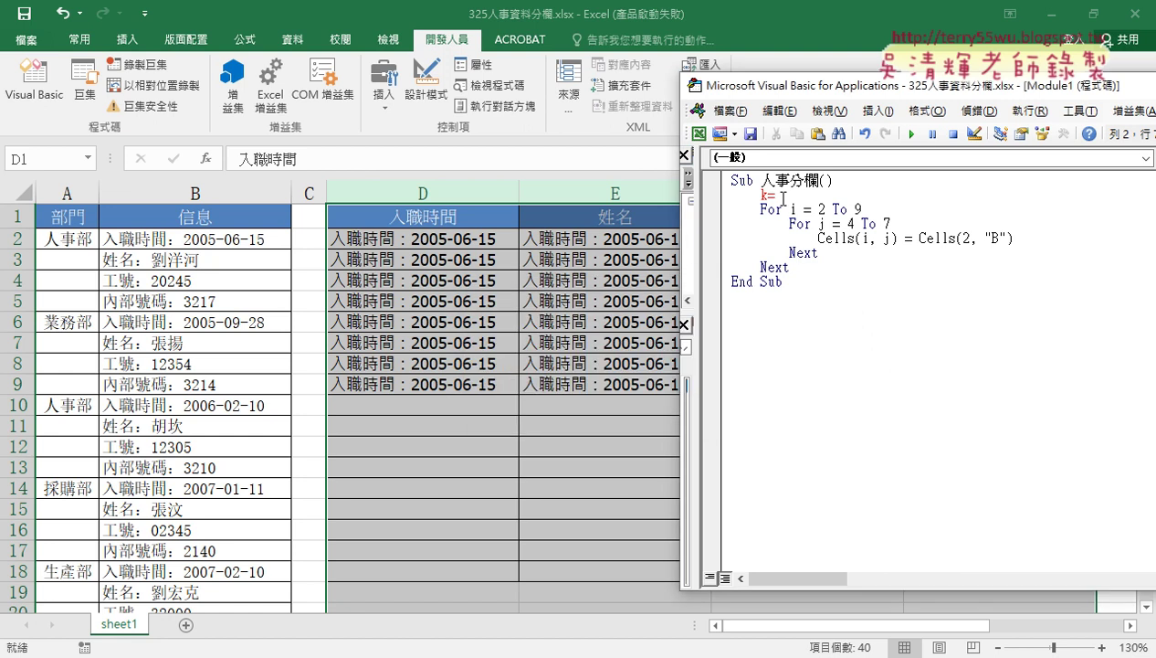
pyautogui.write('2')
# Change Cells(2, "B") to Cells(k, "B") and insert a blank line after the copy line.
pyautogui.click(966, 237)
pyautogui.doubleClick(966, 237)
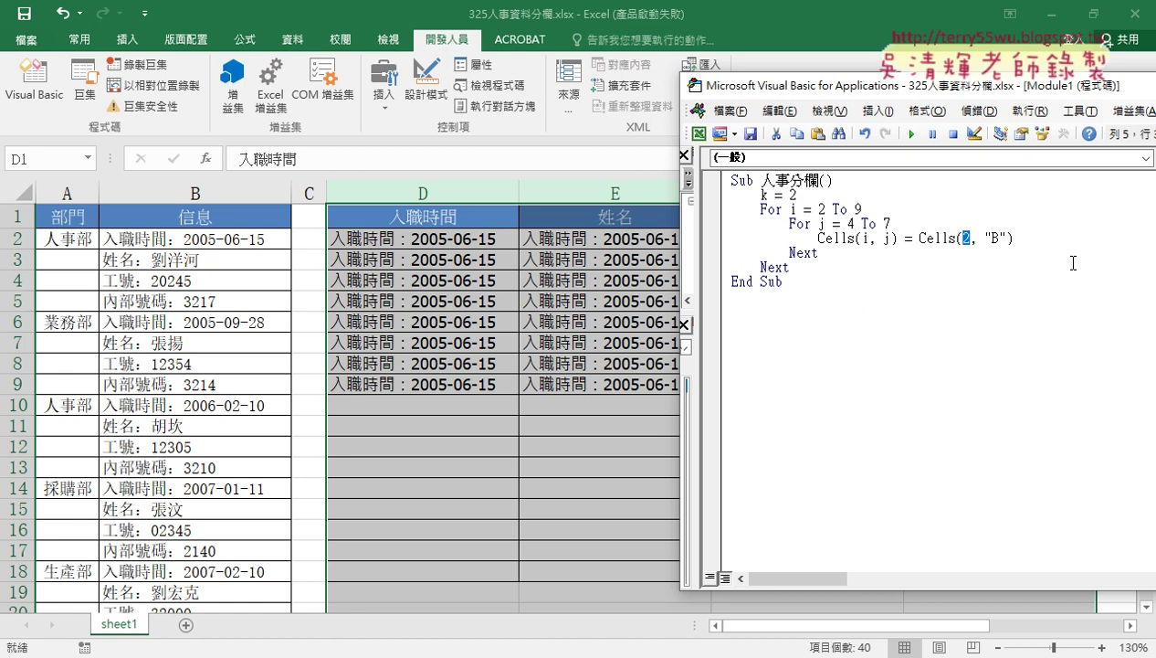
pyautogui.write('k')
pyautogui.click(944, 360)
pyautogui.click(1041, 235)
pyautogui.press('Return')
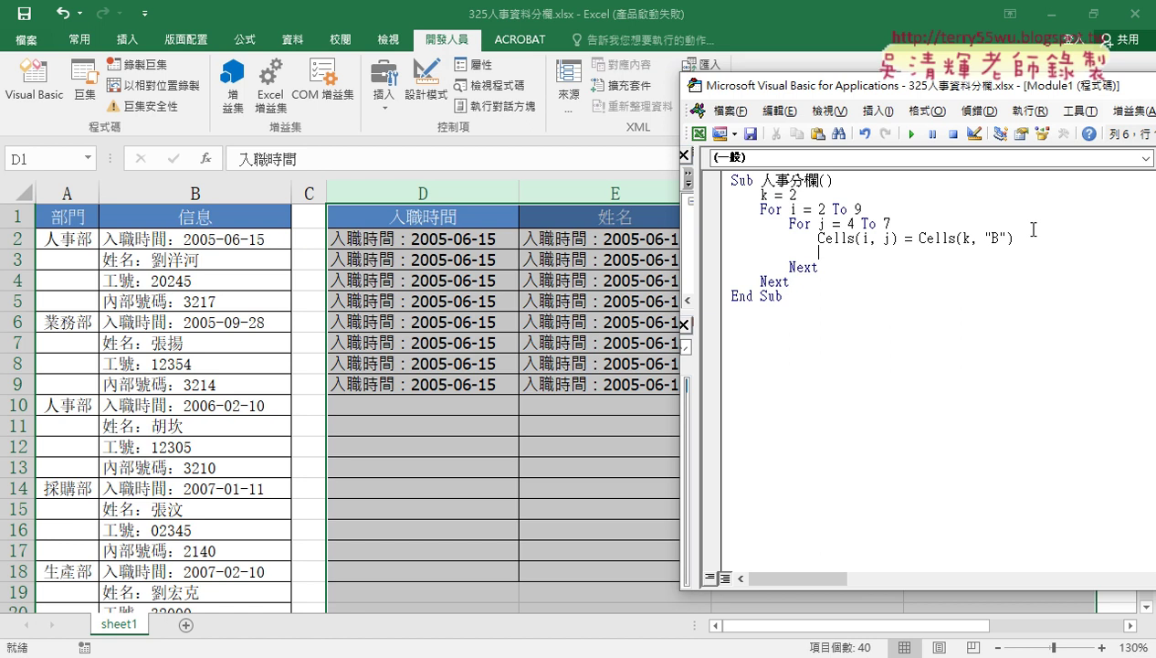
# Add k = k + 1 after the copy line and highlight code parts to explain the increment.
pyautogui.write('k')
pyautogui.write('=')
pyautogui.write('k+')
pyautogui.write('1')
pyautogui.click(941, 386)
pyautogui.click(891, 253)
pyautogui.moveTo(891, 253); pyautogui.dragTo(848, 253)
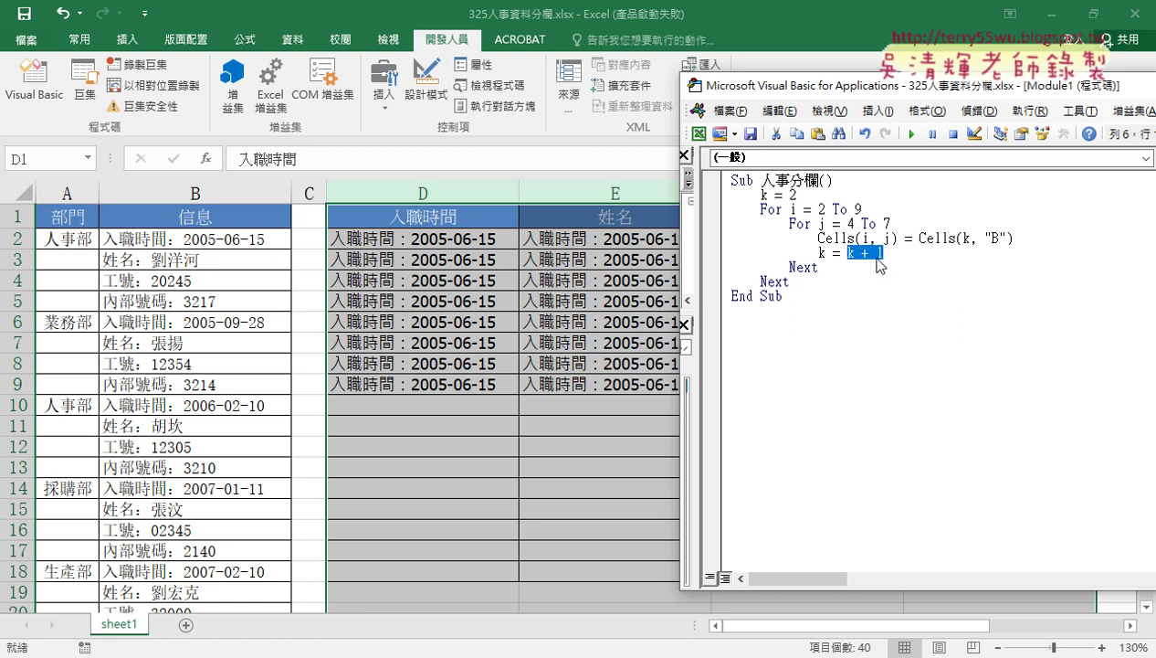
pyautogui.moveTo(877, 259)
pyautogui.mouseDown()
pyautogui.moveTo(847, 283)
pyautogui.moveTo(841, 263)
pyautogui.mouseUp()
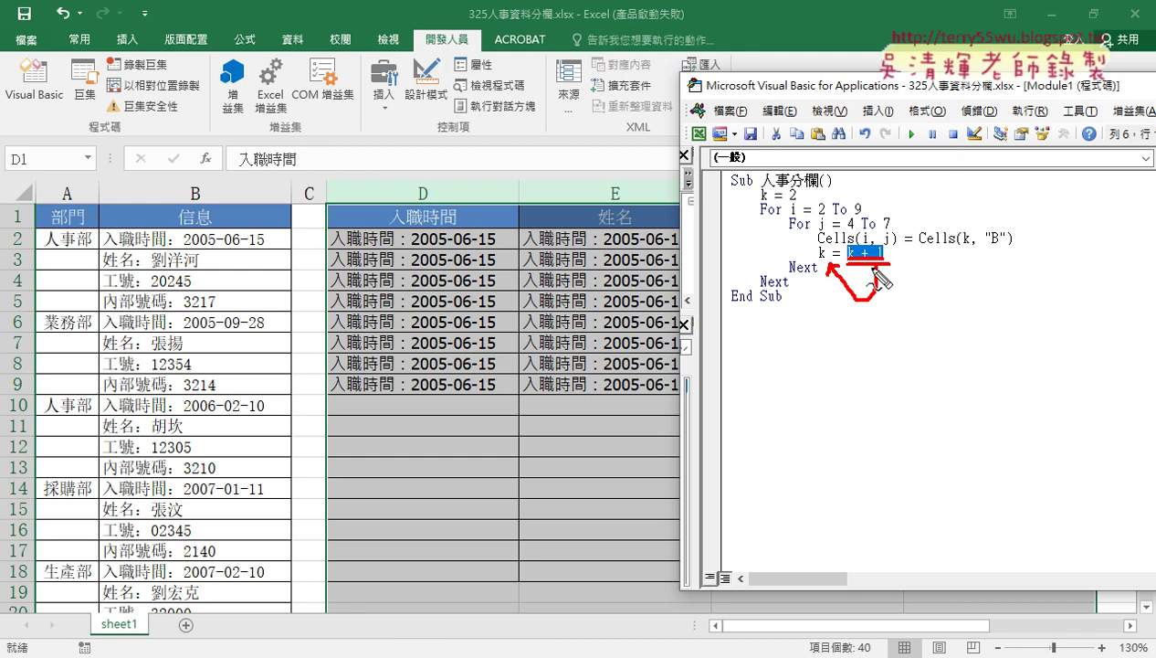
pyautogui.moveTo(810, 242)
pyautogui.mouseDown()
pyautogui.moveTo(819, 253)
pyautogui.moveTo(829, 244)
pyautogui.mouseUp()
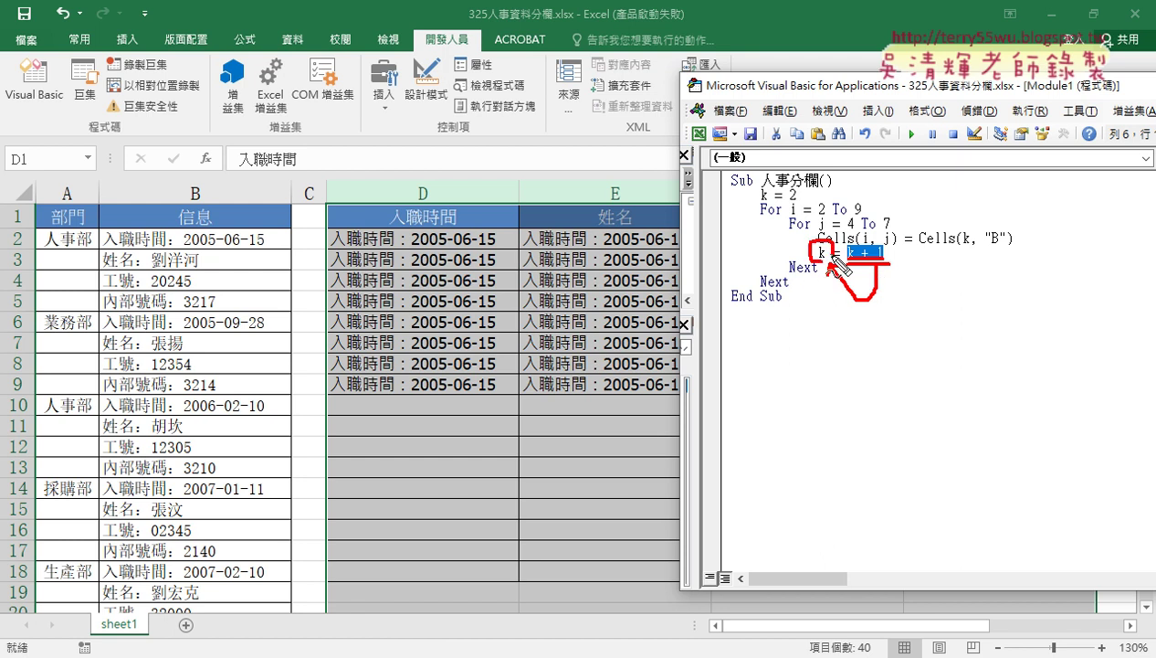
pyautogui.moveTo(790, 206); pyautogui.dragTo(803, 207)
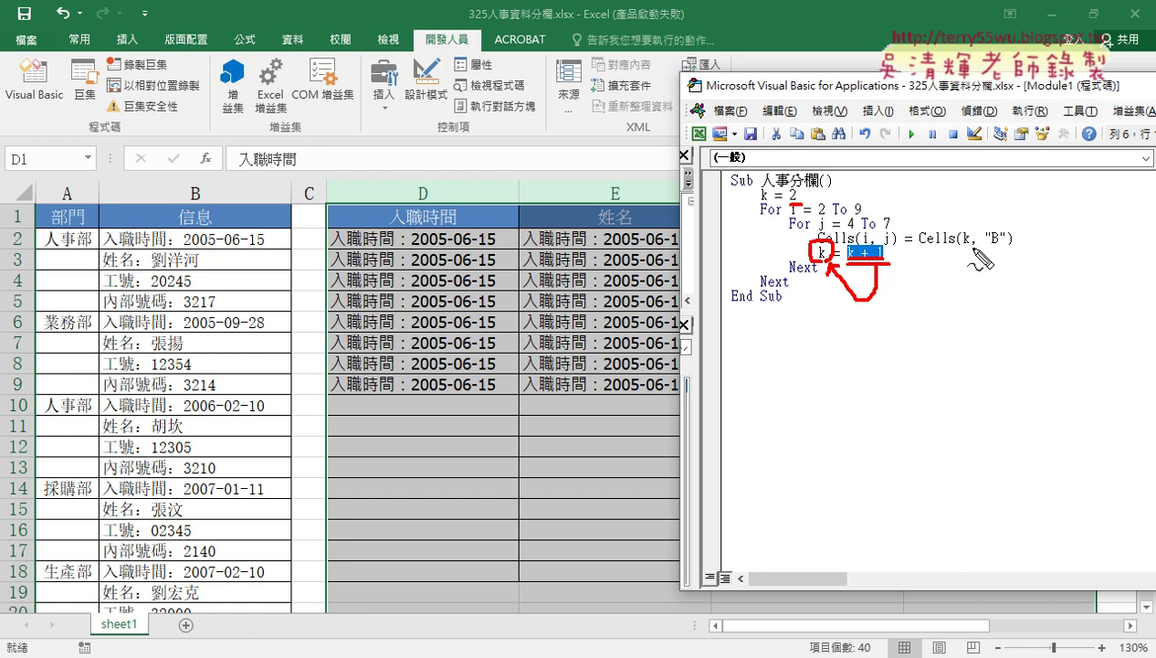
pyautogui.moveTo(961, 243); pyautogui.dragTo(973, 244)
pyautogui.moveTo(170, 245); pyautogui.dragTo(235, 245)
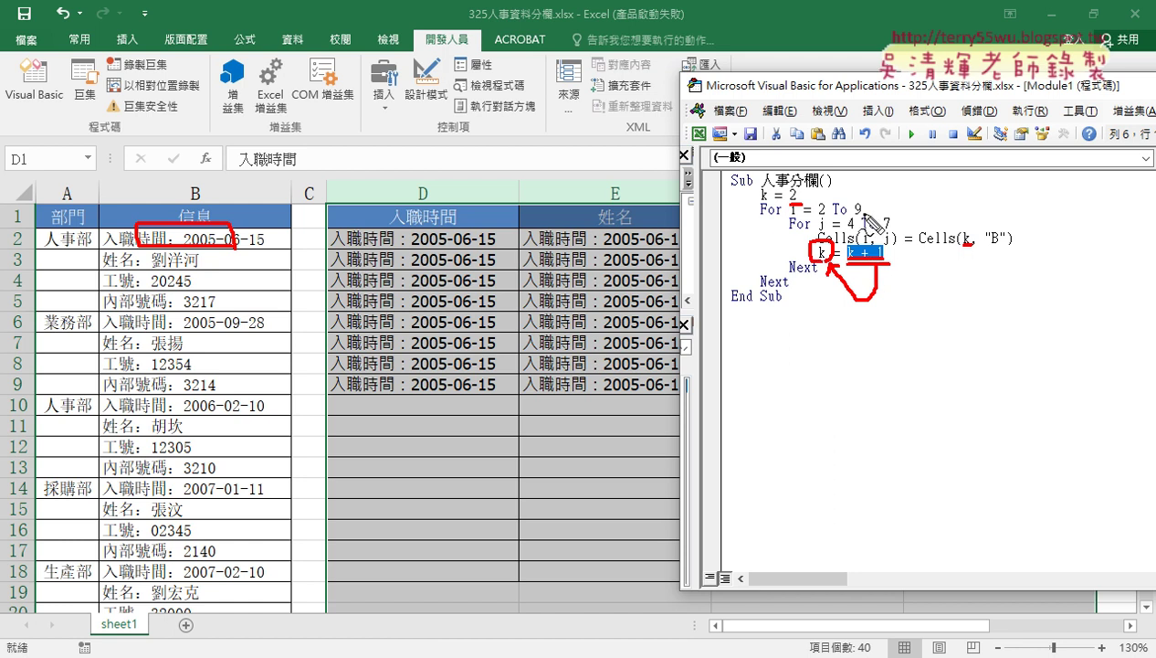
pyautogui.moveTo(156, 271); pyautogui.dragTo(215, 270)
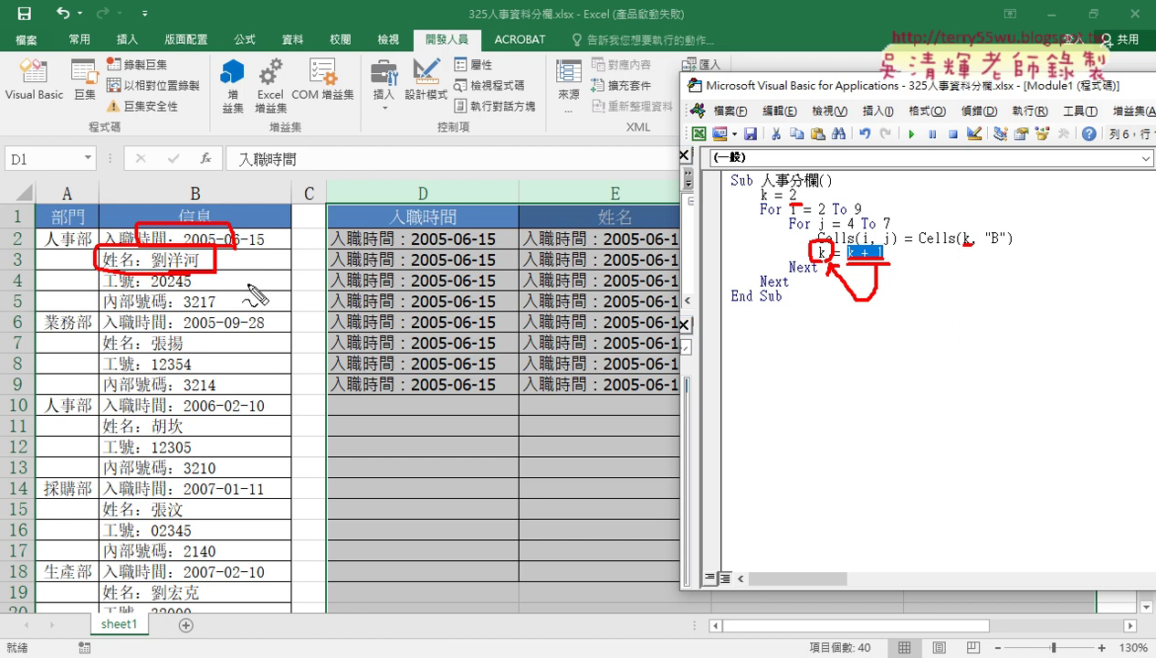
# Run 人事分欄 and check D2:G9 now lists each record, hire dates 2005-06-15 to 2008-01-19.
pyautogui.press('Escape')
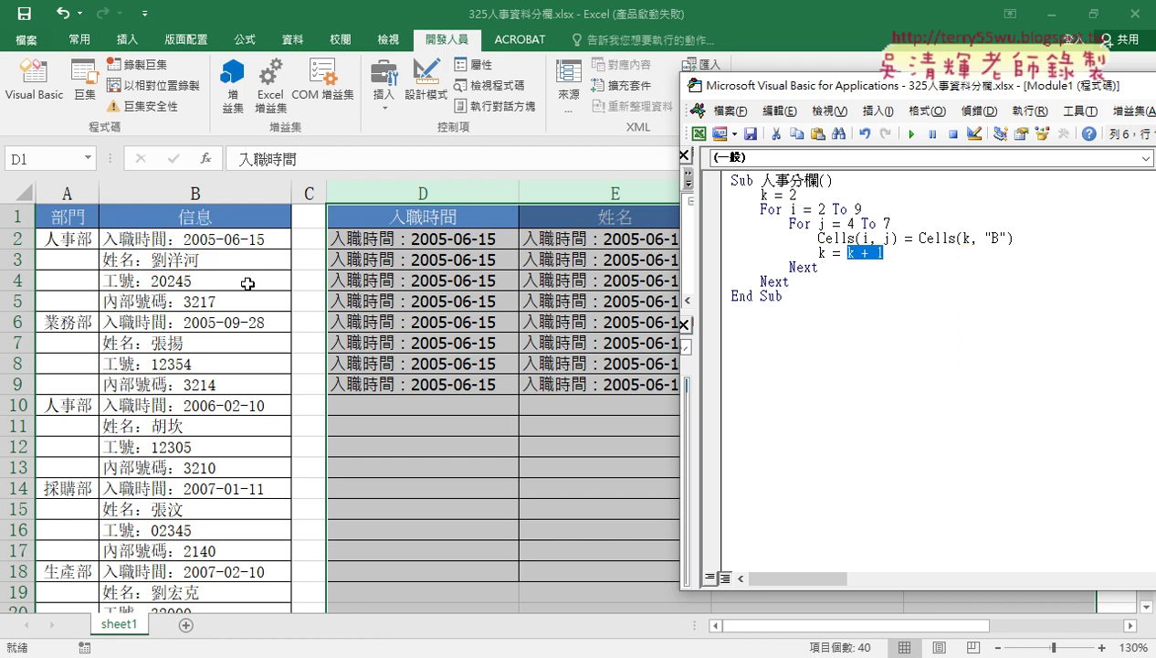
pyautogui.click(926, 258)
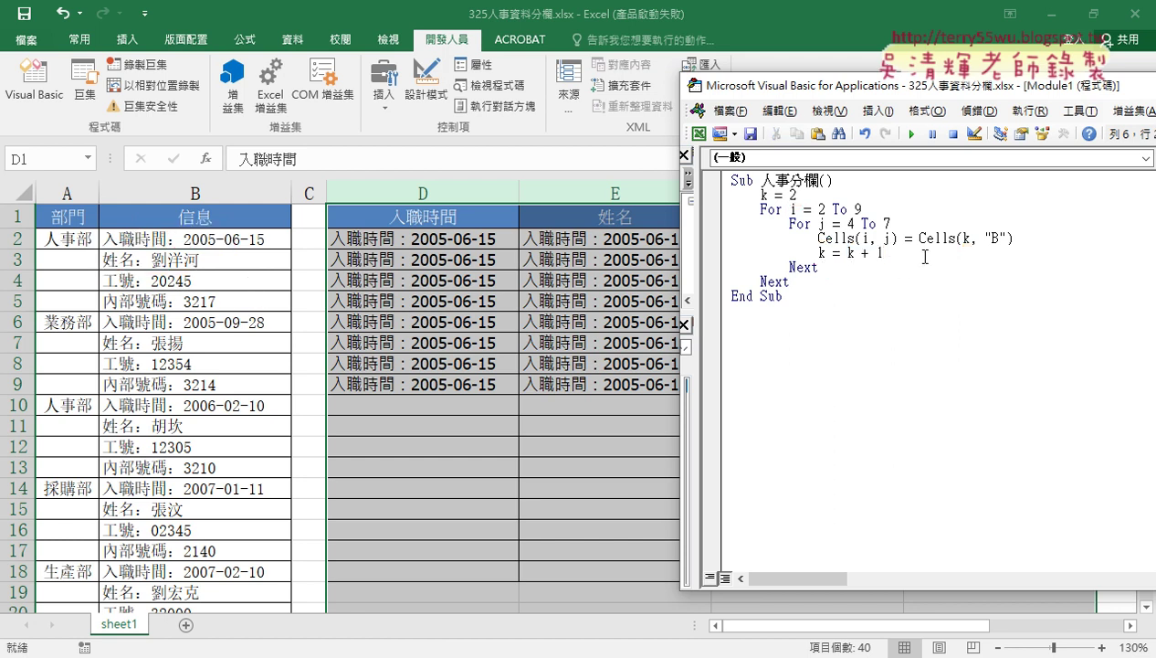
pyautogui.click(913, 136)
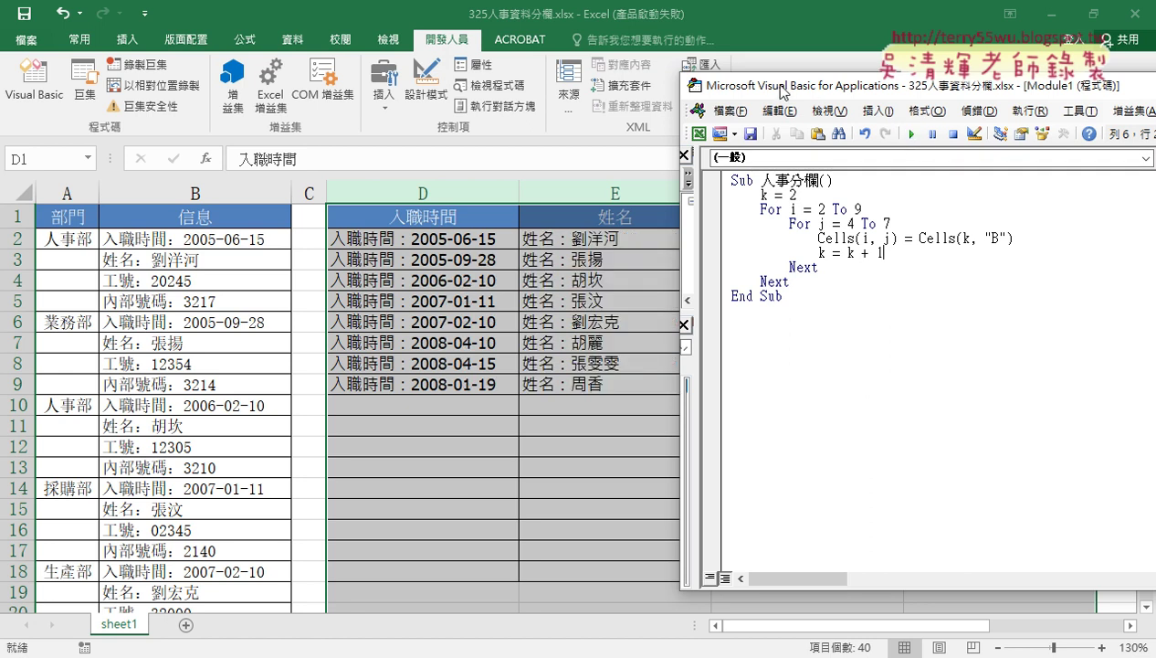
pyautogui.moveTo(781, 91); pyautogui.dragTo(1149, 99)
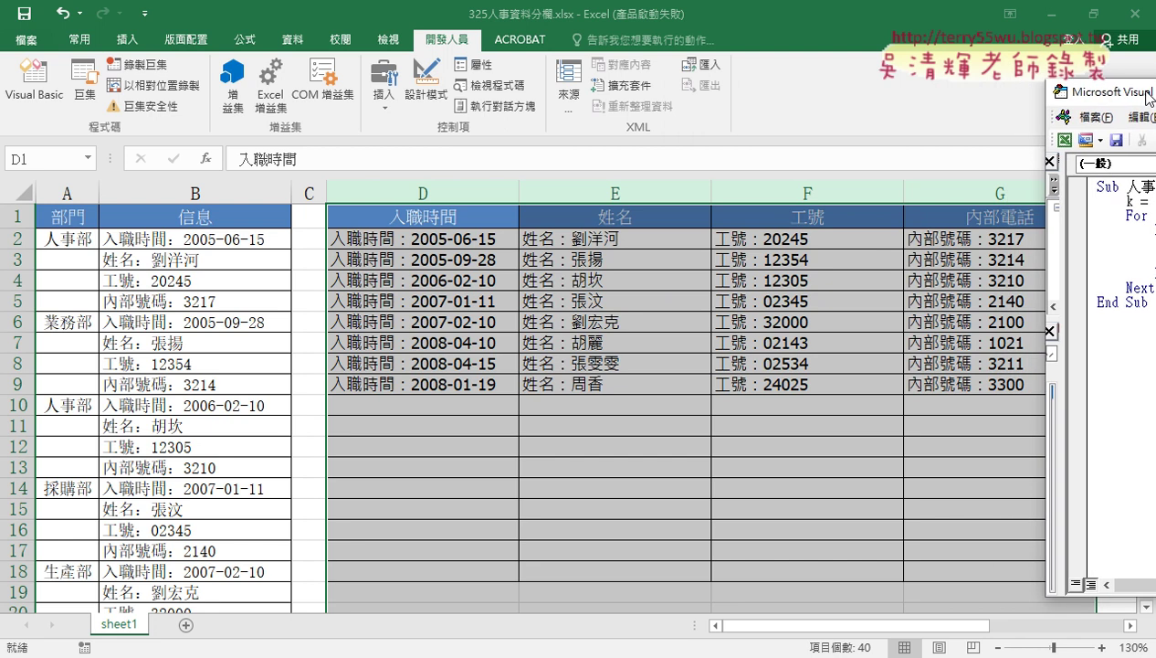
pyautogui.moveTo(1148, 98); pyautogui.dragTo(666, 81)
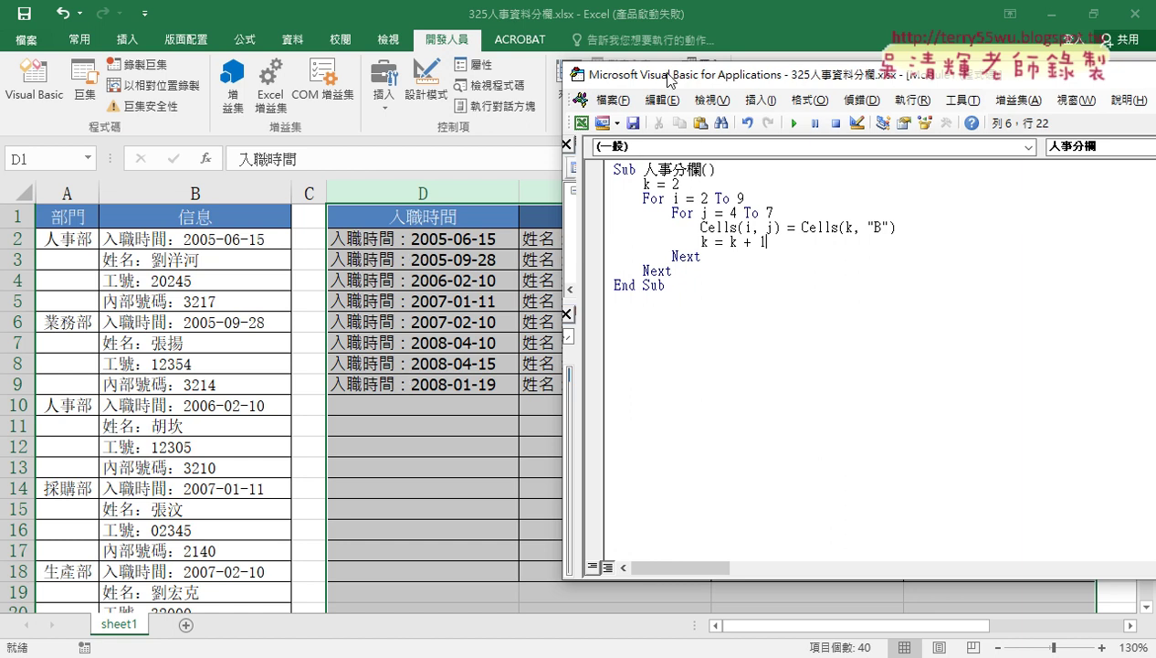
# Wrap Cells(k, "B") in mid( and add the start argument len(cells(1,j).
pyautogui.moveTo(672, 81); pyautogui.dragTo(680, 100)
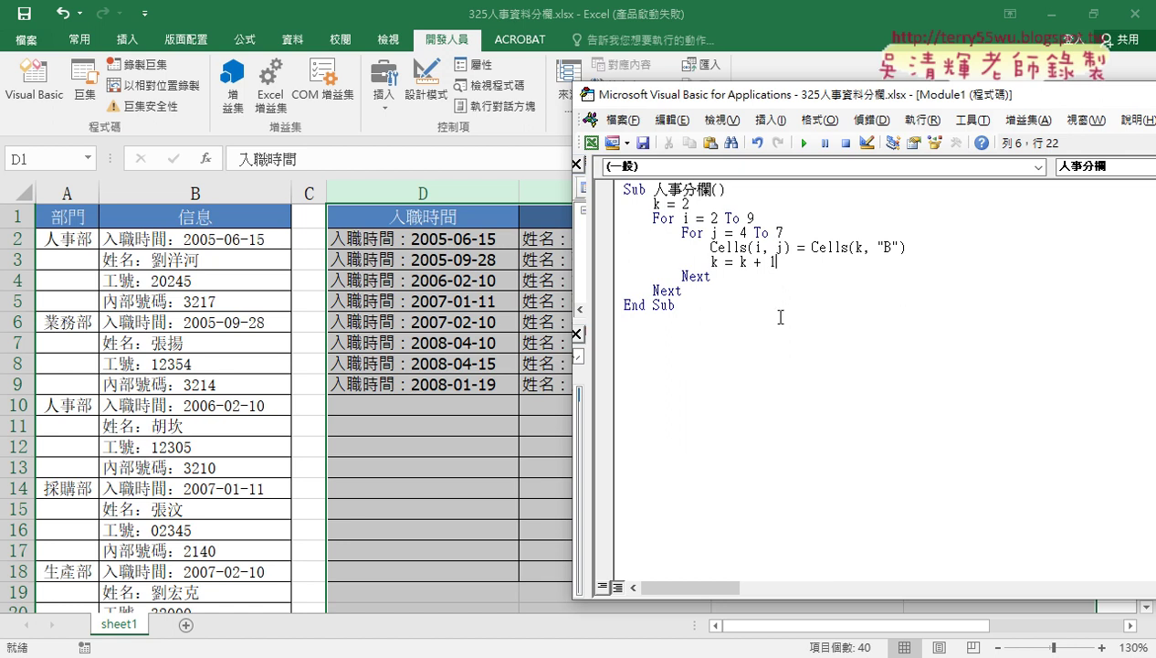
pyautogui.moveTo(810, 247); pyautogui.dragTo(906, 245)
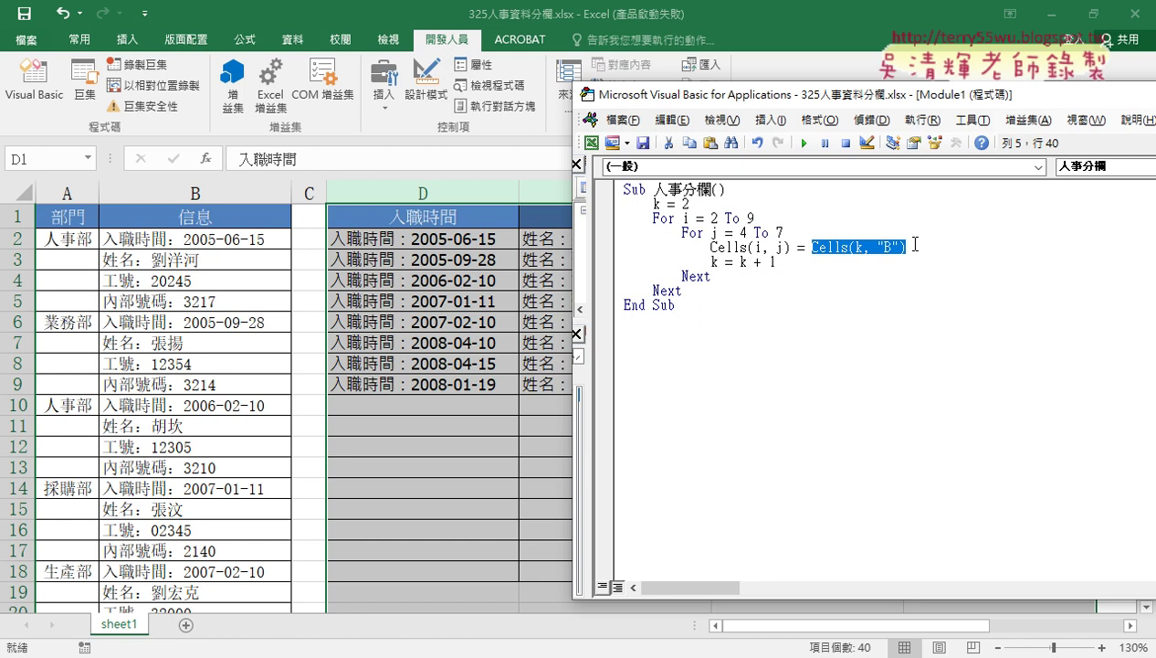
pyautogui.moveTo(812, 247)
pyautogui.mouseDown()
pyautogui.moveTo(834, 246)
pyautogui.moveTo(772, 262)
pyautogui.mouseUp()
pyautogui.click(812, 247)
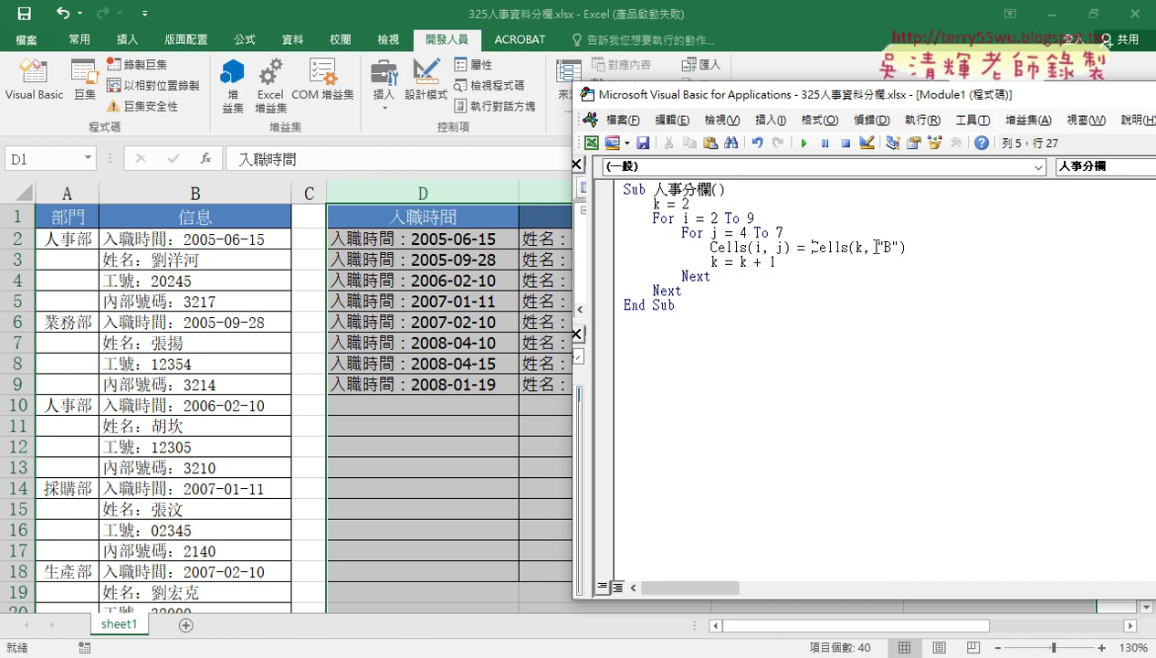
pyautogui.write('mid')
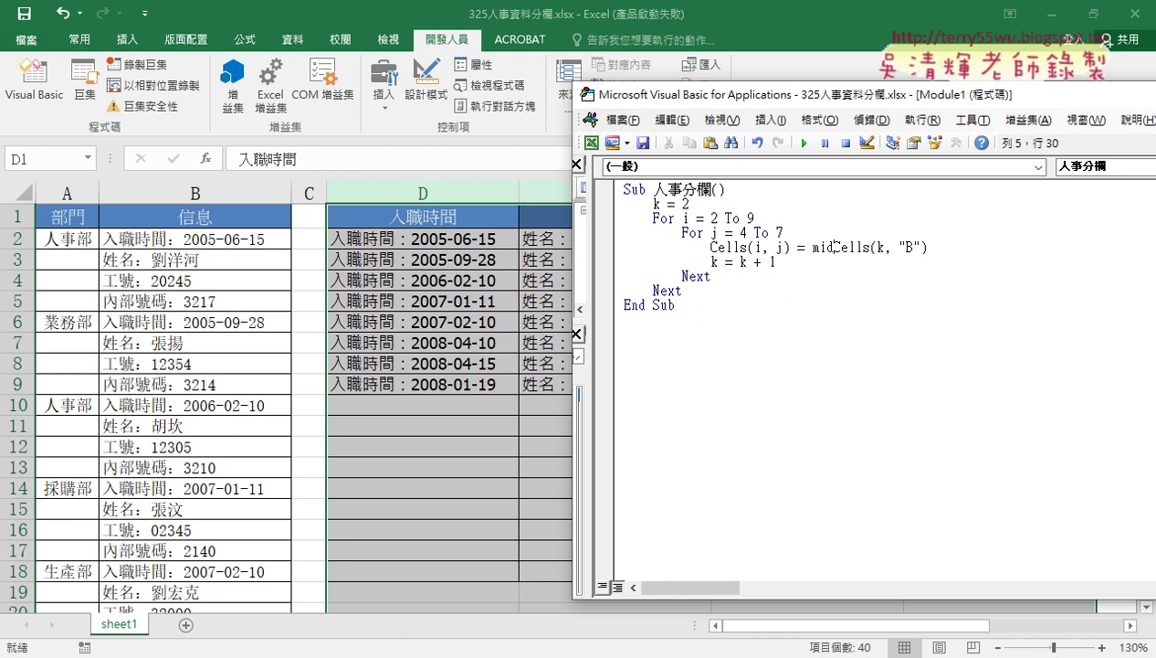
pyautogui.write('(')
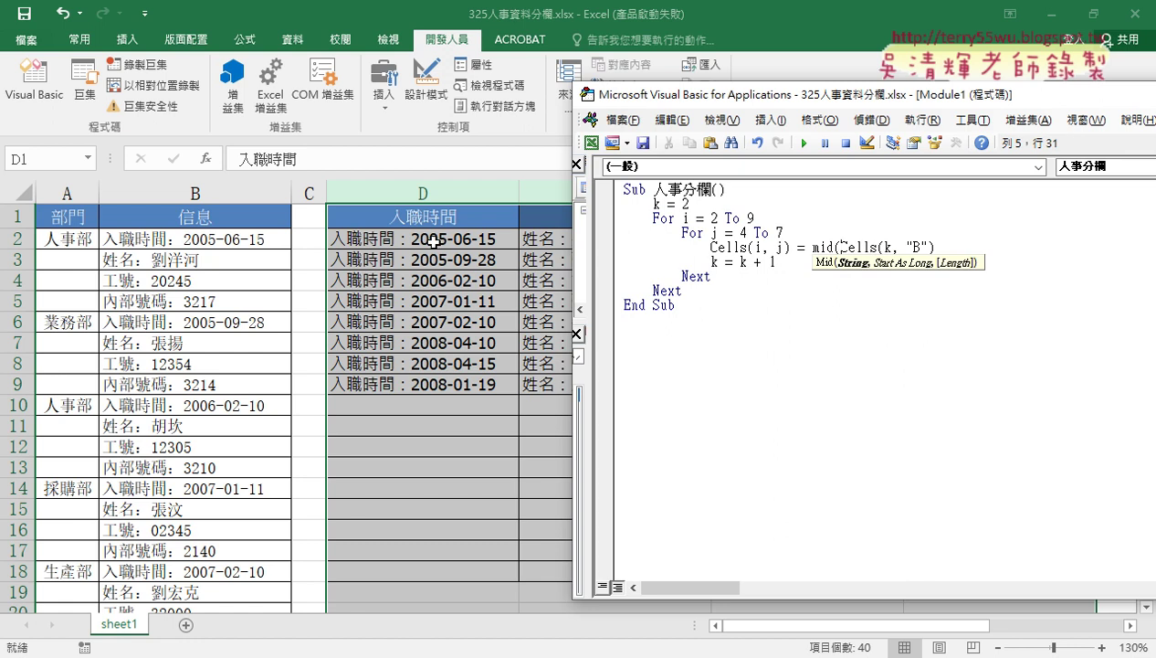
pyautogui.click(939, 245)
pyautogui.write(',')
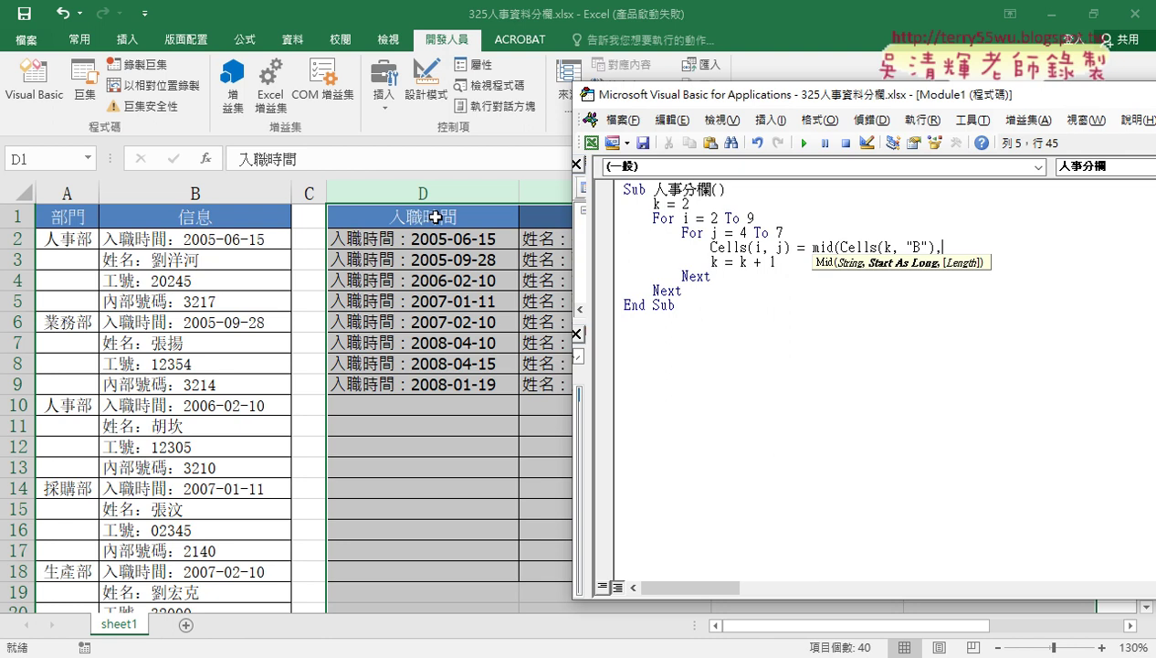
pyautogui.write('len')
pyautogui.write('(')
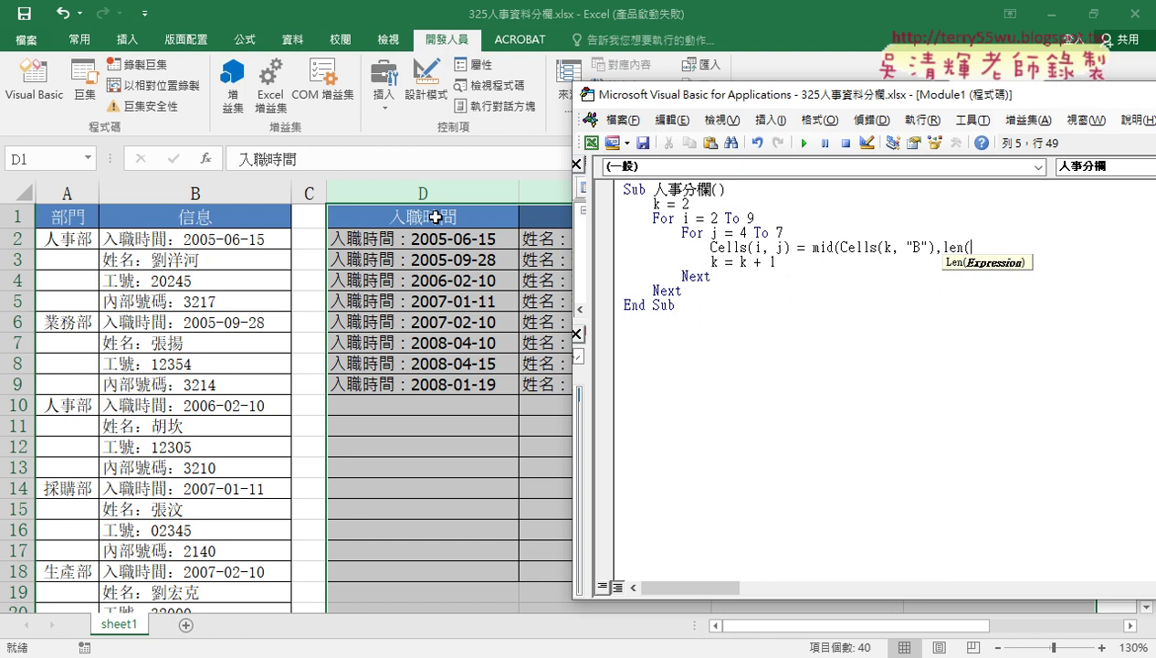
pyautogui.write('cell')
pyautogui.write('s(')
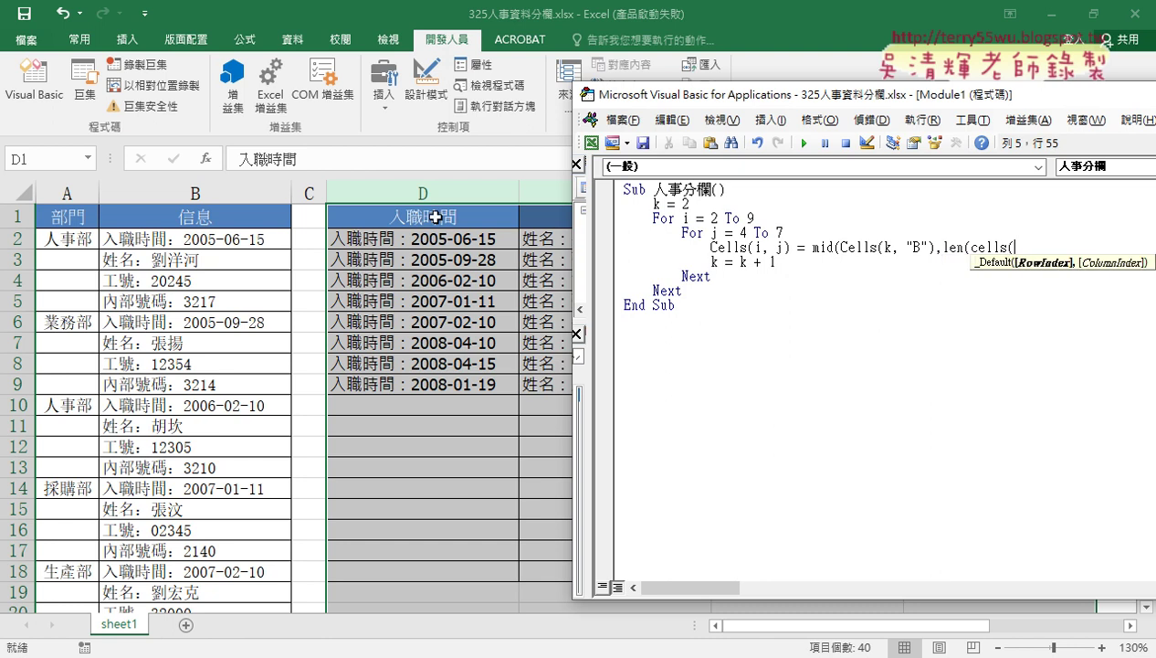
pyautogui.write('1')
pyautogui.write(',')
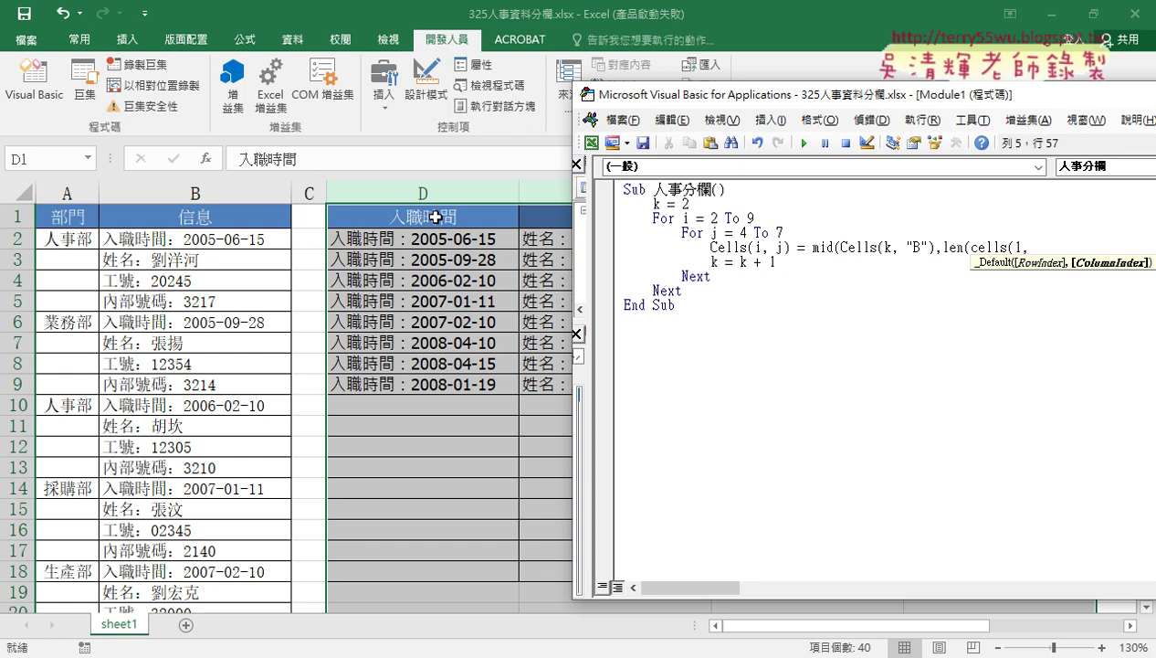
pyautogui.write('j')
pyautogui.write(')')
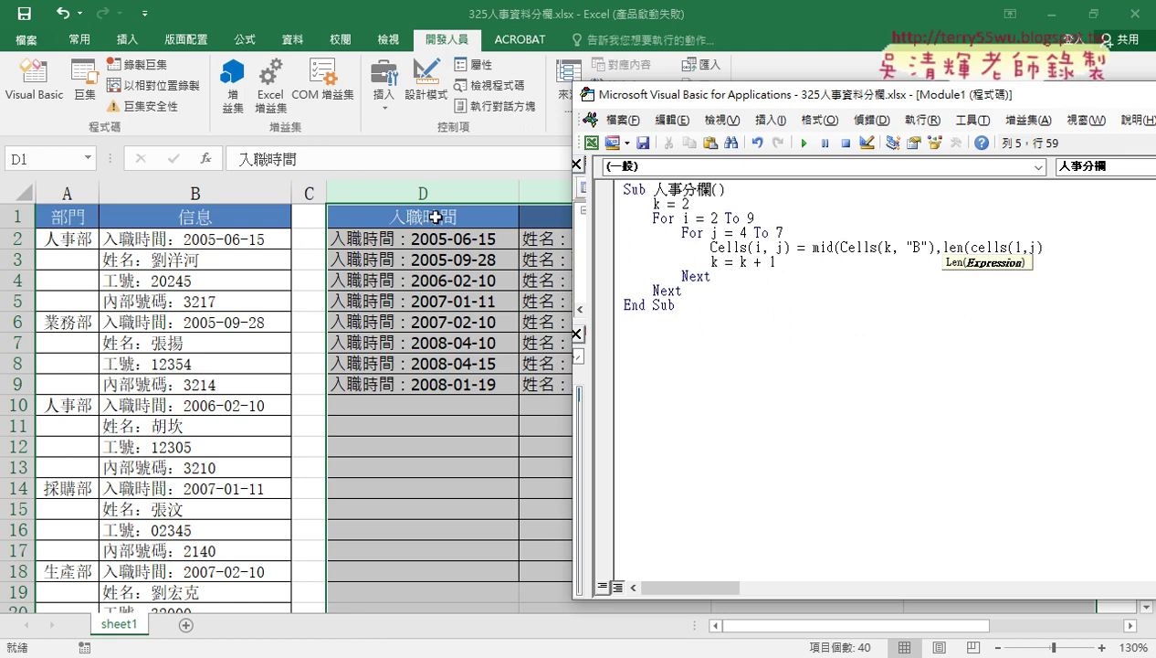
pyautogui.moveTo(403, 229); pyautogui.dragTo(465, 220)
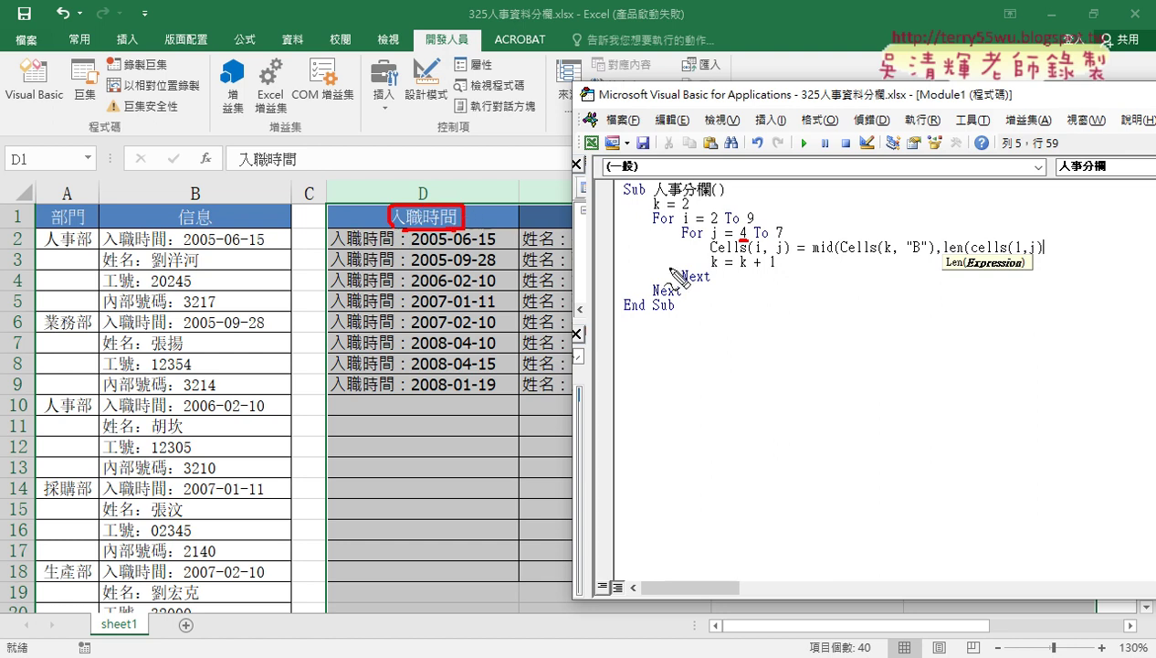
pyautogui.moveTo(1023, 258); pyautogui.dragTo(1018, 255)
pyautogui.moveTo(1037, 255); pyautogui.dragTo(1028, 257)
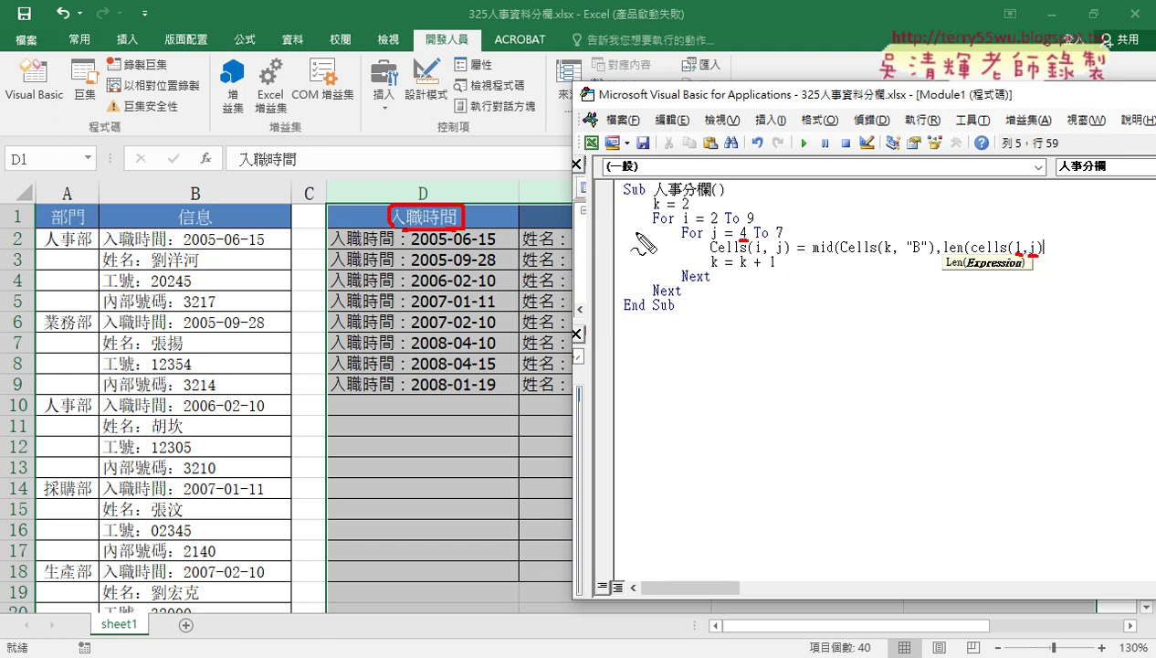
pyautogui.moveTo(645, 211); pyautogui.dragTo(637, 232)
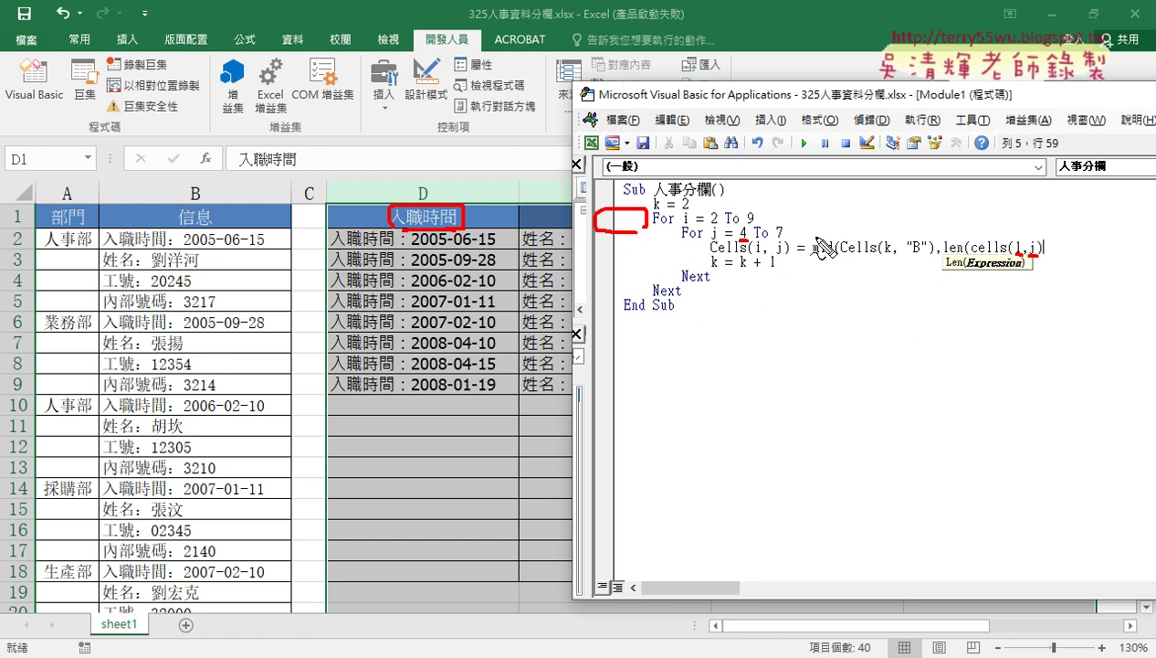
pyautogui.moveTo(778, 229); pyautogui.dragTo(830, 225)
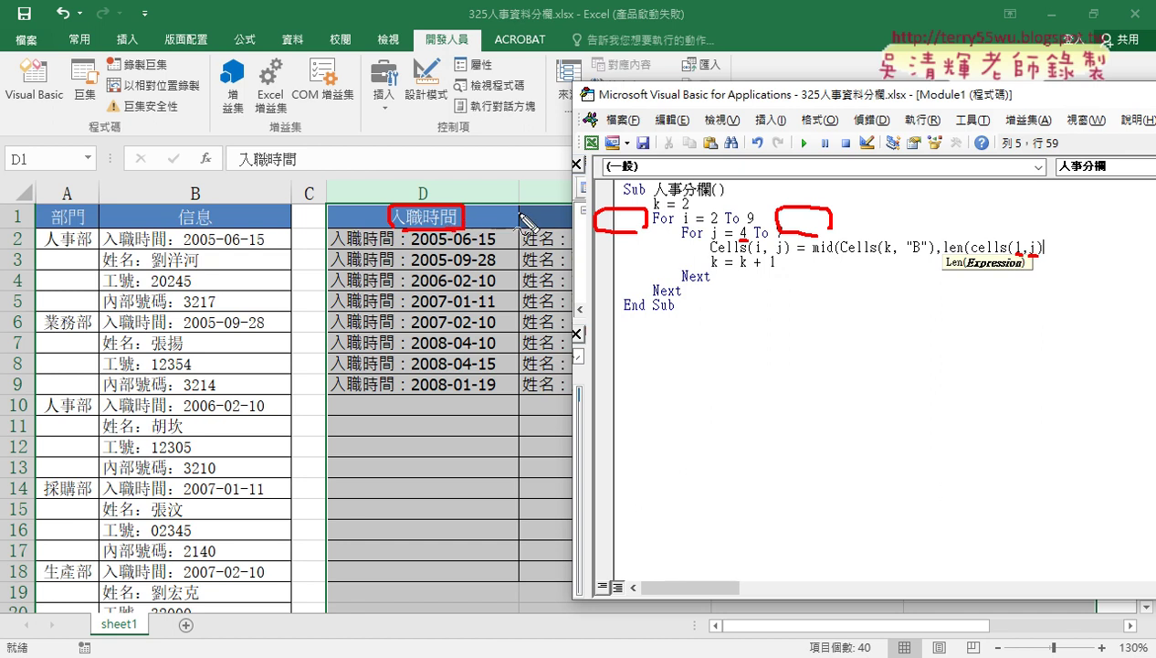
pyautogui.press('Escape')
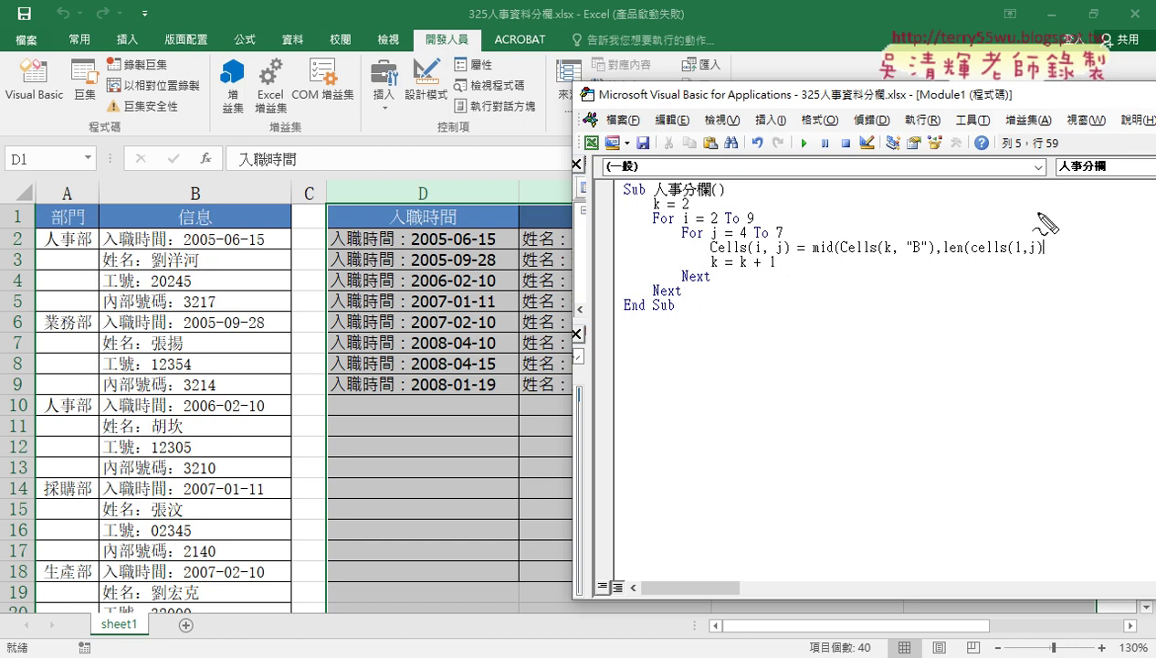
pyautogui.moveTo(988, 190); pyautogui.dragTo(981, 223)
pyautogui.moveTo(1038, 189)
pyautogui.mouseDown()
pyautogui.moveTo(1012, 223)
pyautogui.moveTo(1058, 225)
pyautogui.mouseUp()
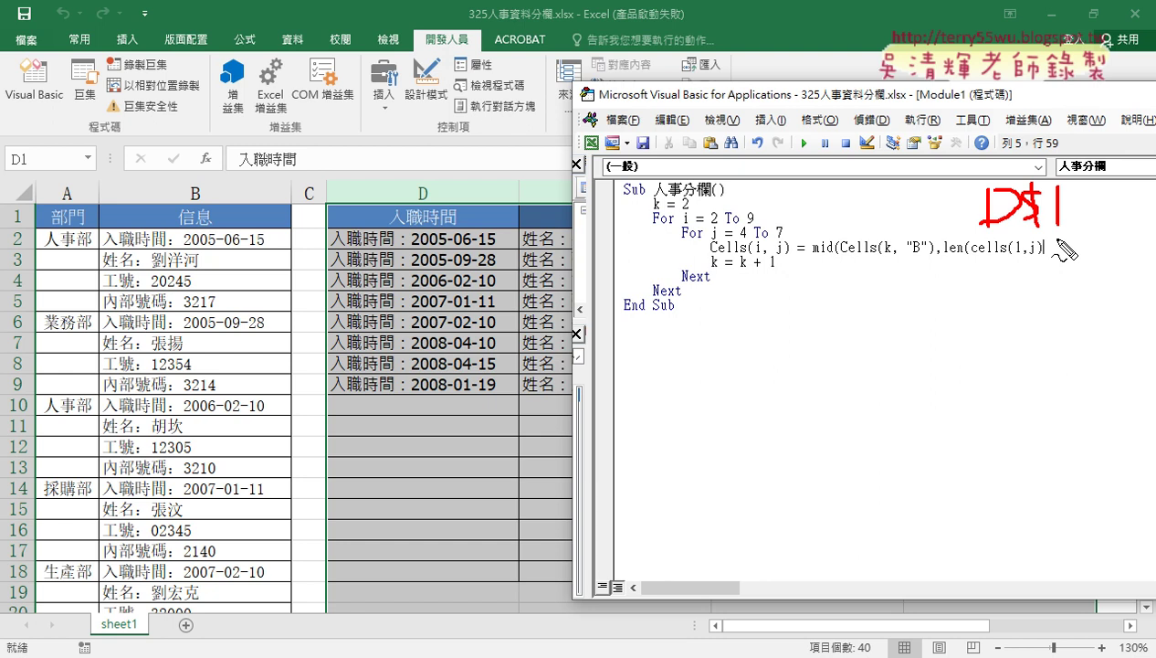
# Append +2,99) to the Mid call and dismiss the resulting compile error.
pyautogui.press('Escape')
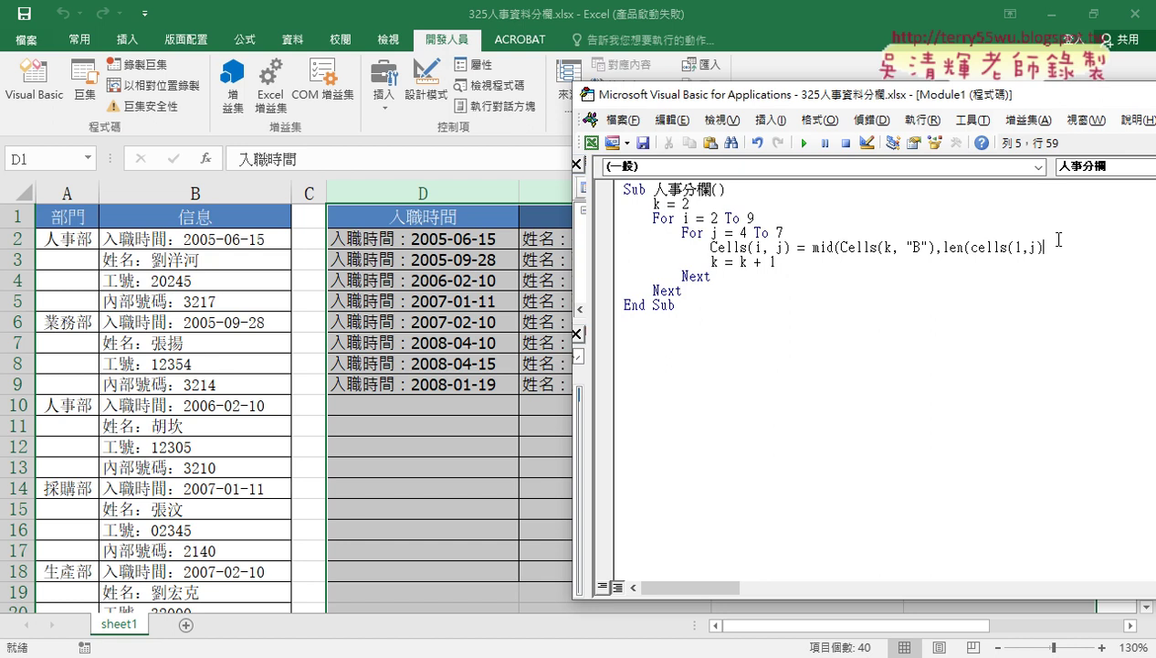
pyautogui.write('+2')
pyautogui.write(',')
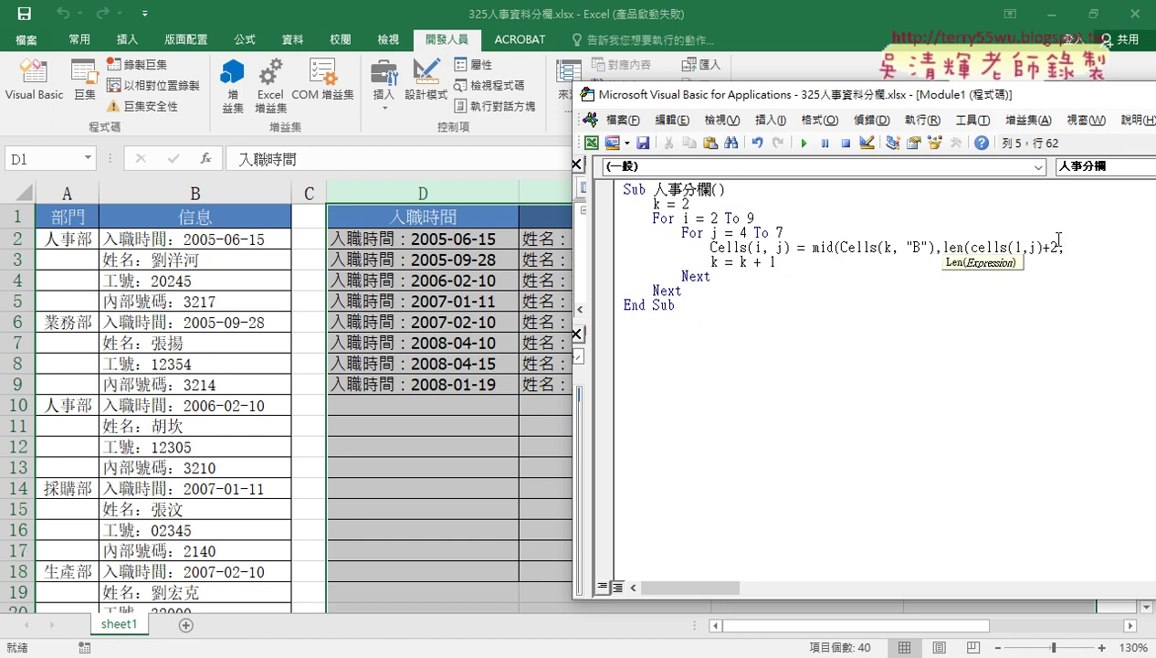
pyautogui.write('99')
pyautogui.write(')')
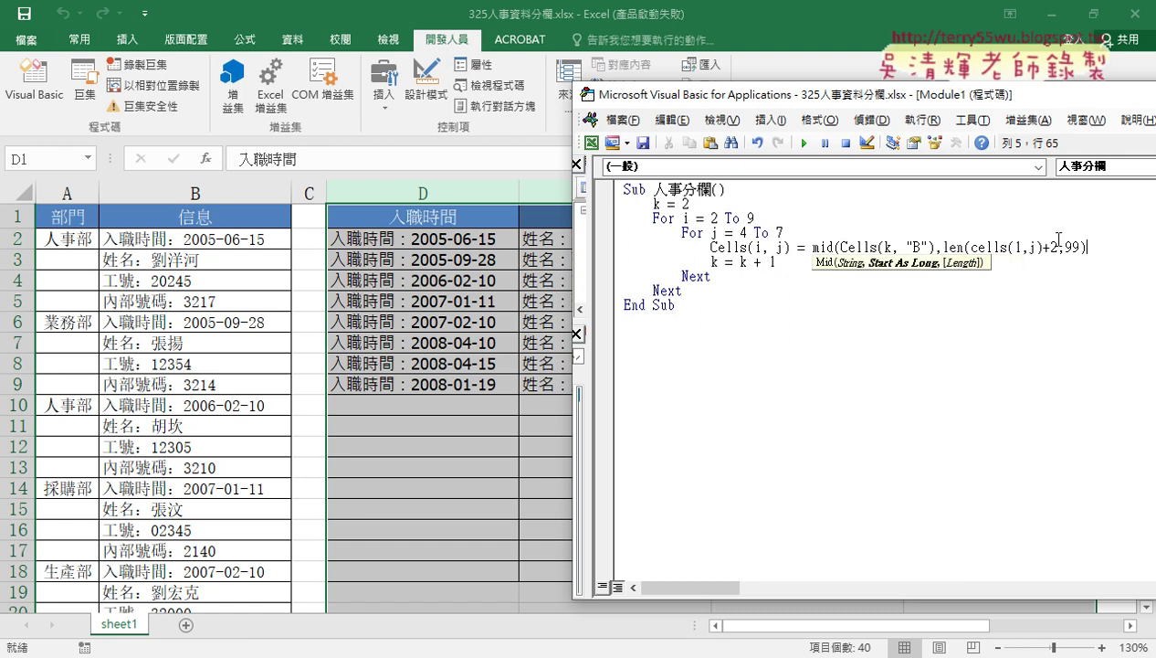
pyautogui.click(922, 361)
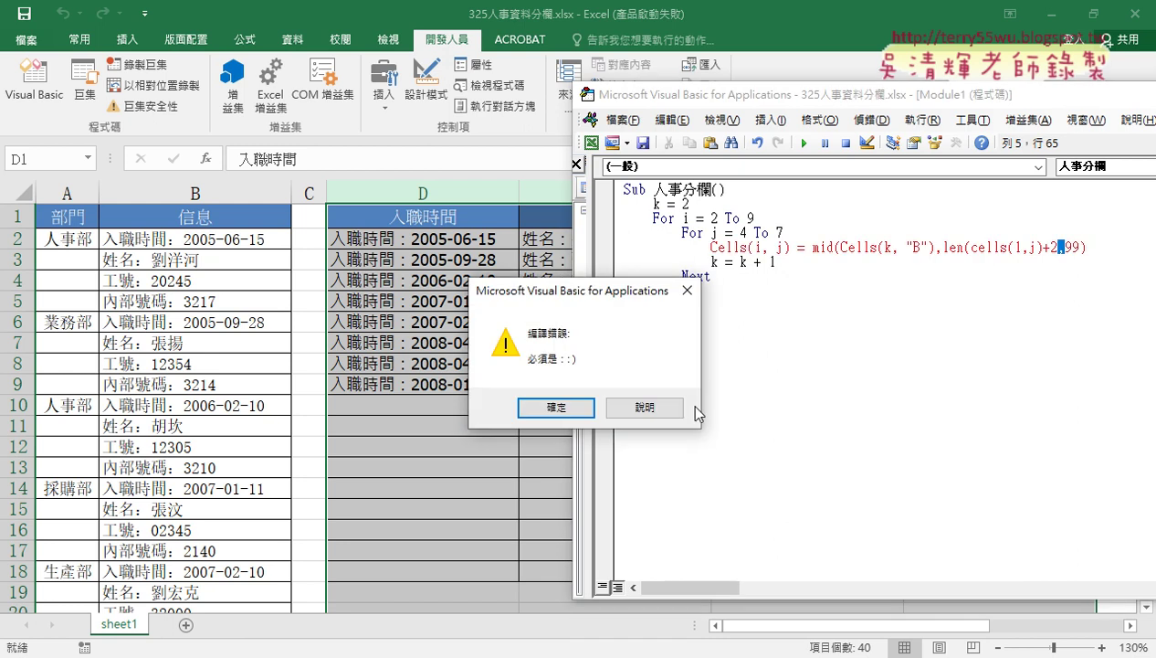
pyautogui.click(556, 408)
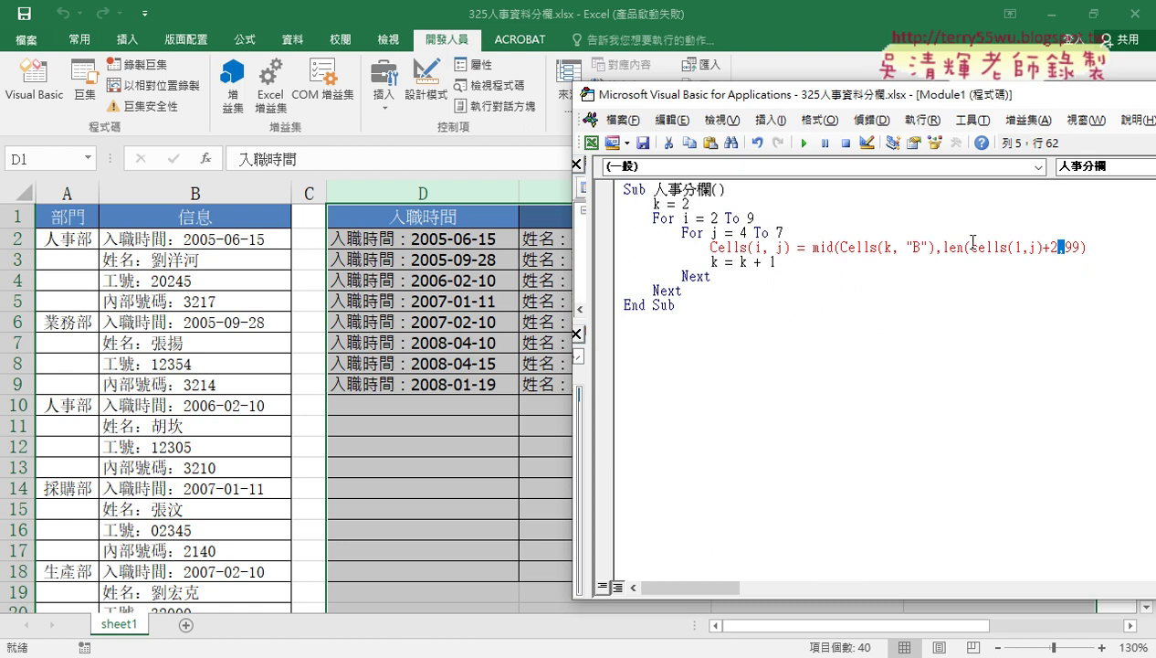
# Add the missing bracket after Cells(1, j) in the Len call, then run 人事分欄 to fill D2:G9.
pyautogui.moveTo(971, 247); pyautogui.dragTo(1046, 246)
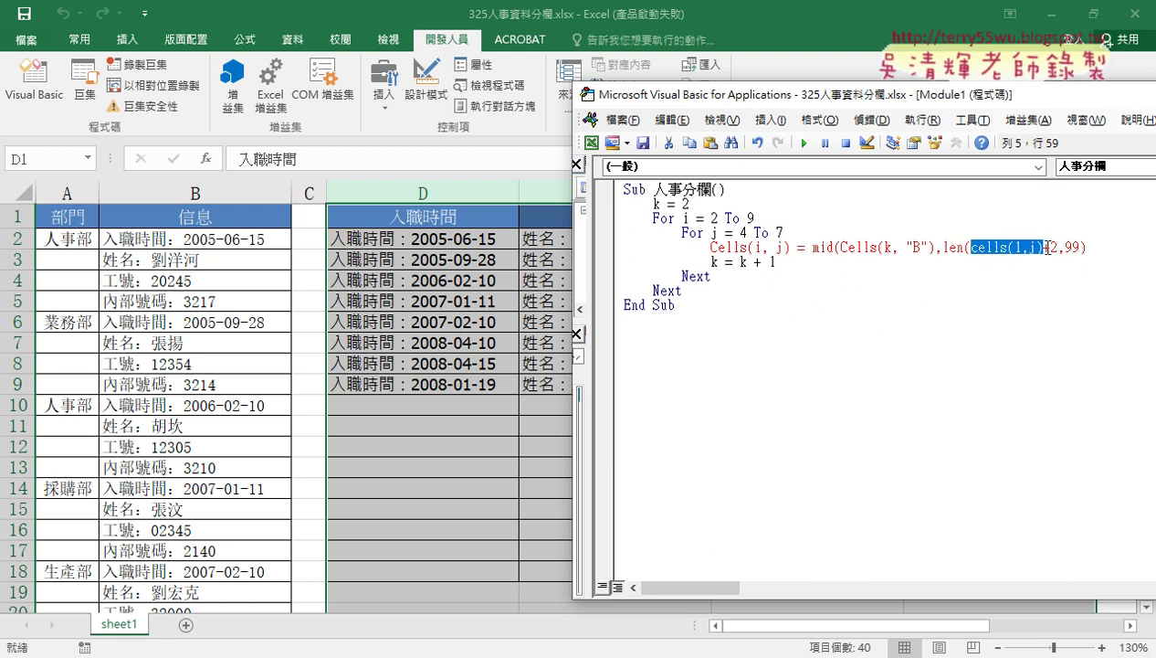
pyautogui.click(1046, 247)
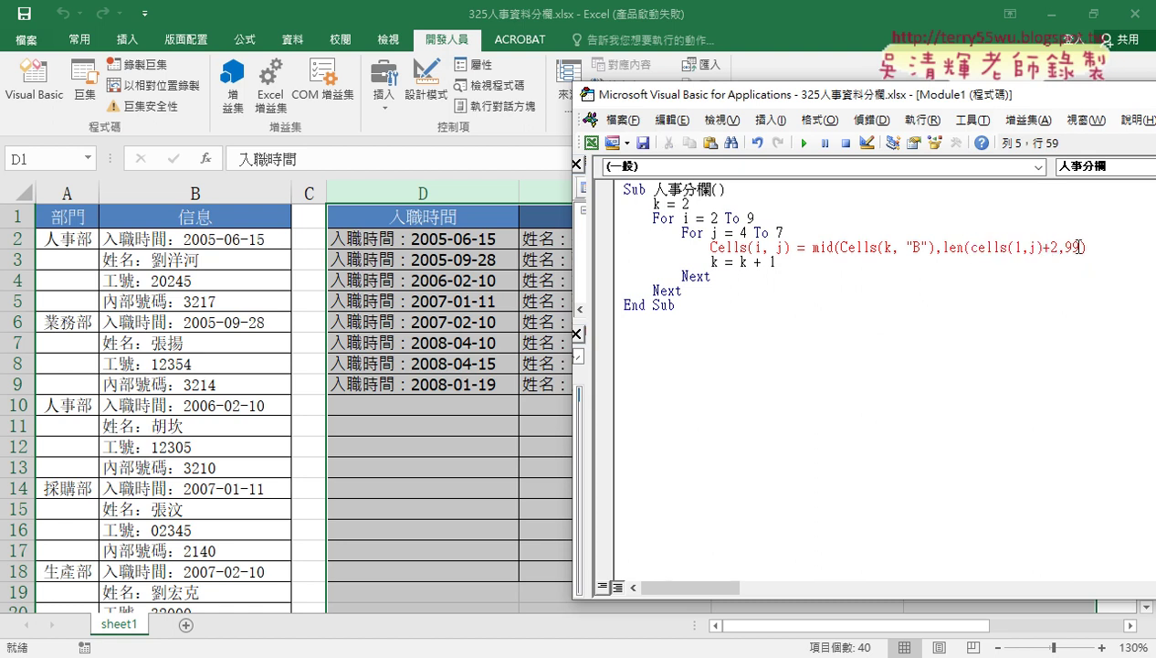
pyautogui.write(')')
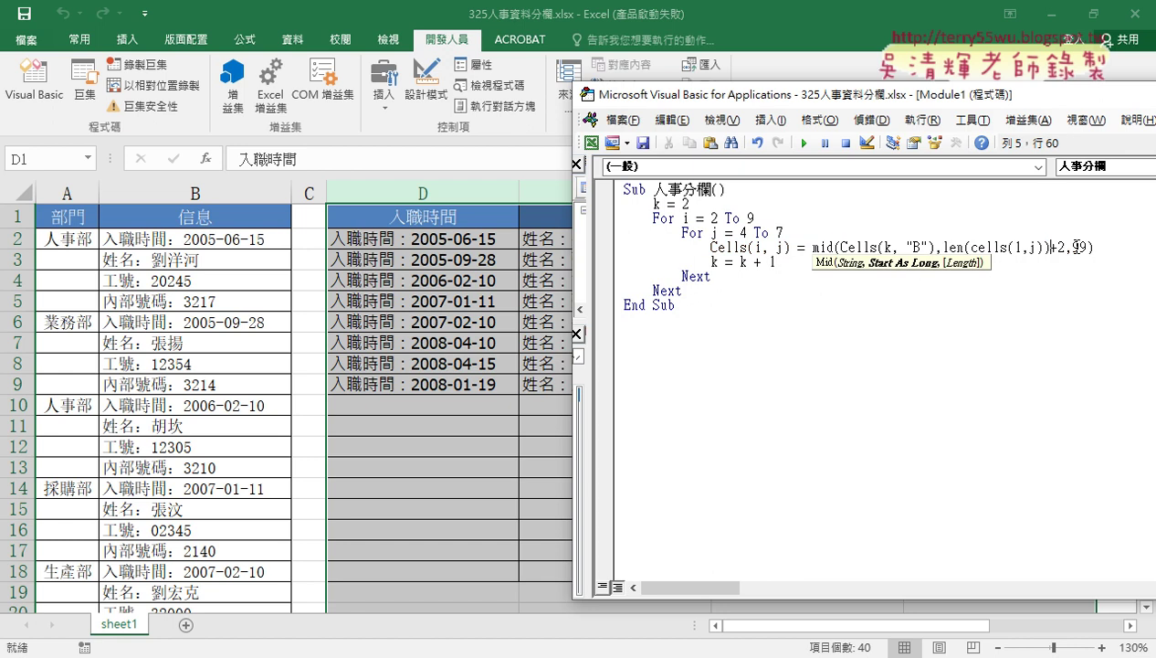
pyautogui.moveTo(1043, 245); pyautogui.dragTo(987, 244)
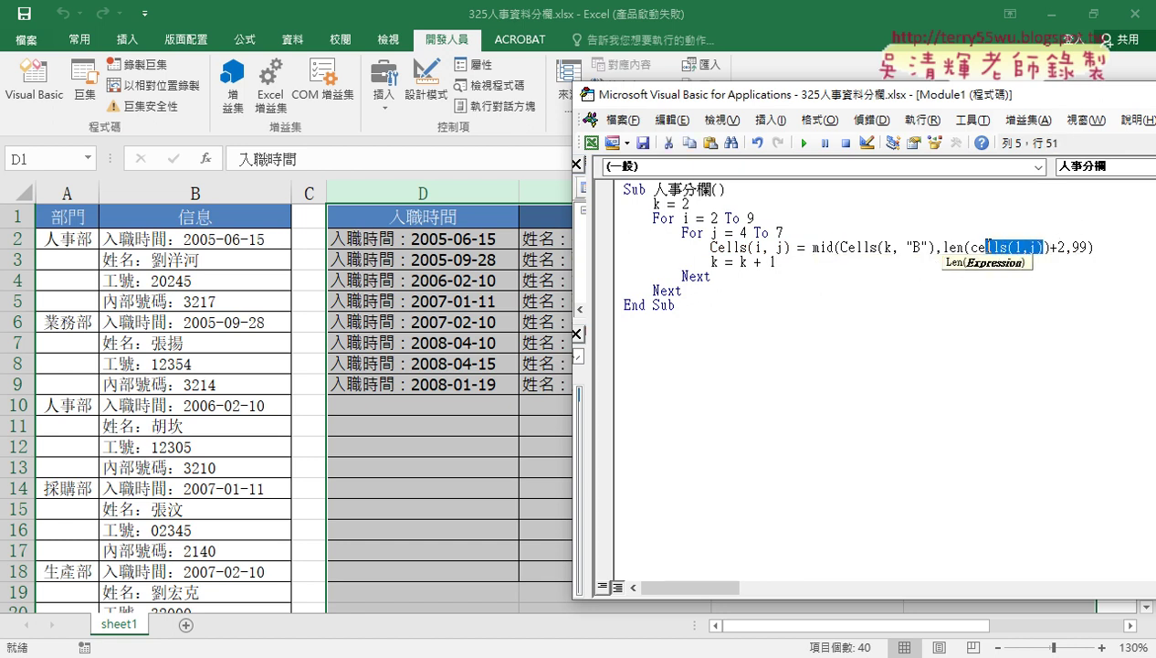
pyautogui.click(1008, 363)
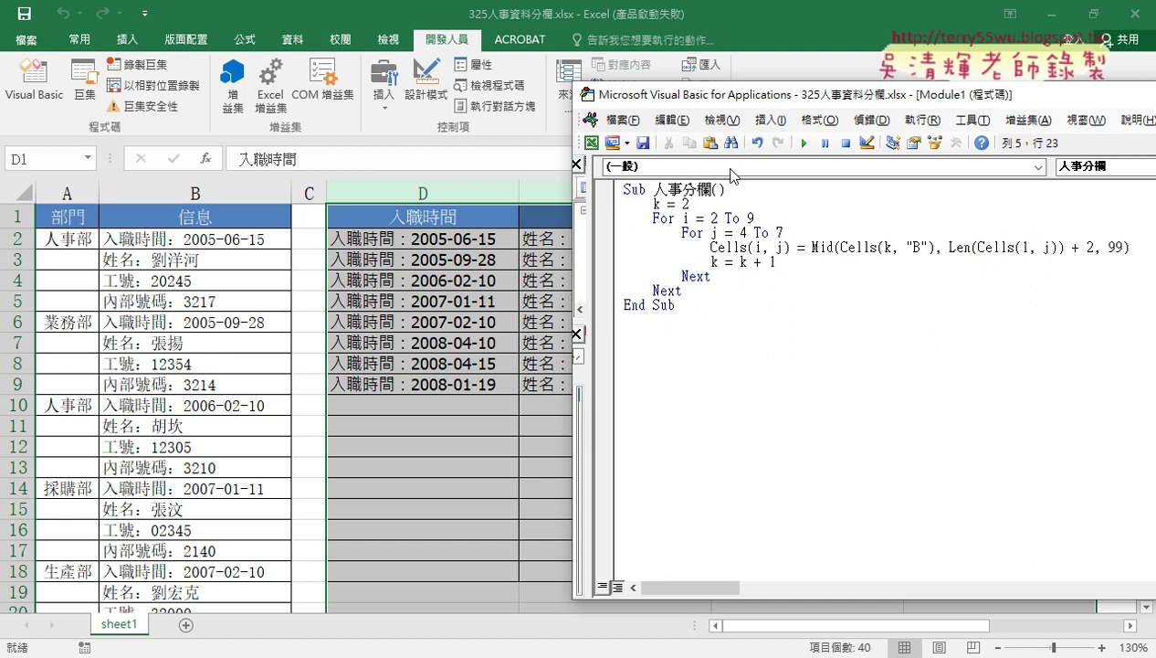
pyautogui.click(805, 144)
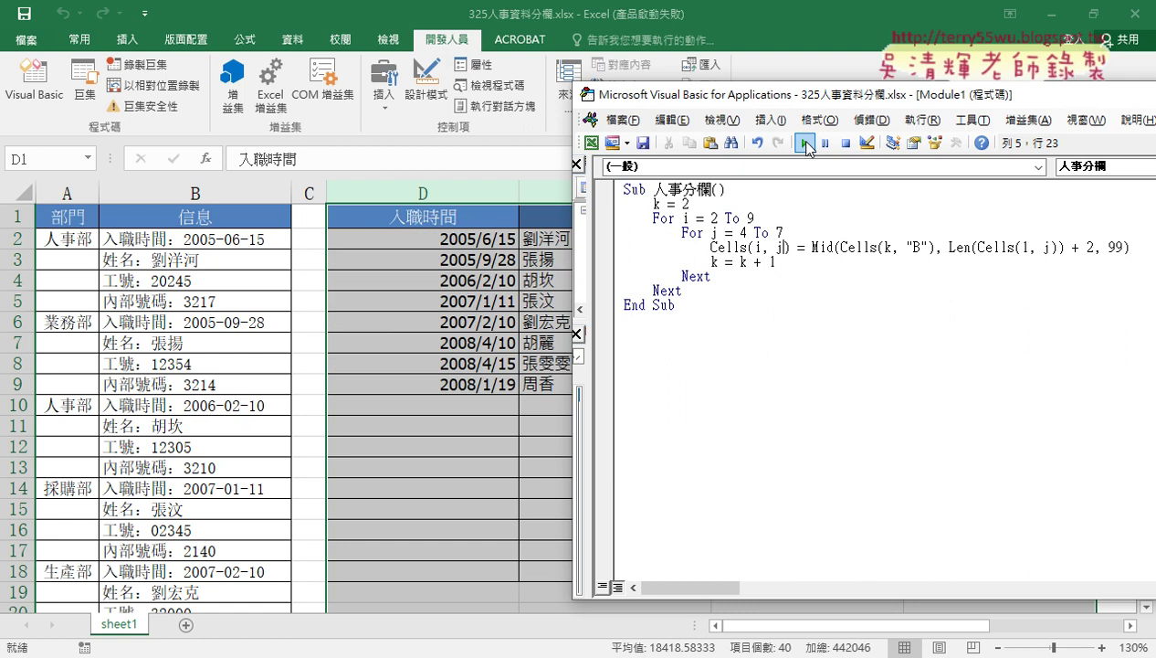
# Select columns D:G to check the filled table, then bring the VBA editor back to the top.
pyautogui.moveTo(741, 95)
pyautogui.mouseDown()
pyautogui.moveTo(628, 299)
pyautogui.moveTo(485, 451)
pyautogui.mouseUp()
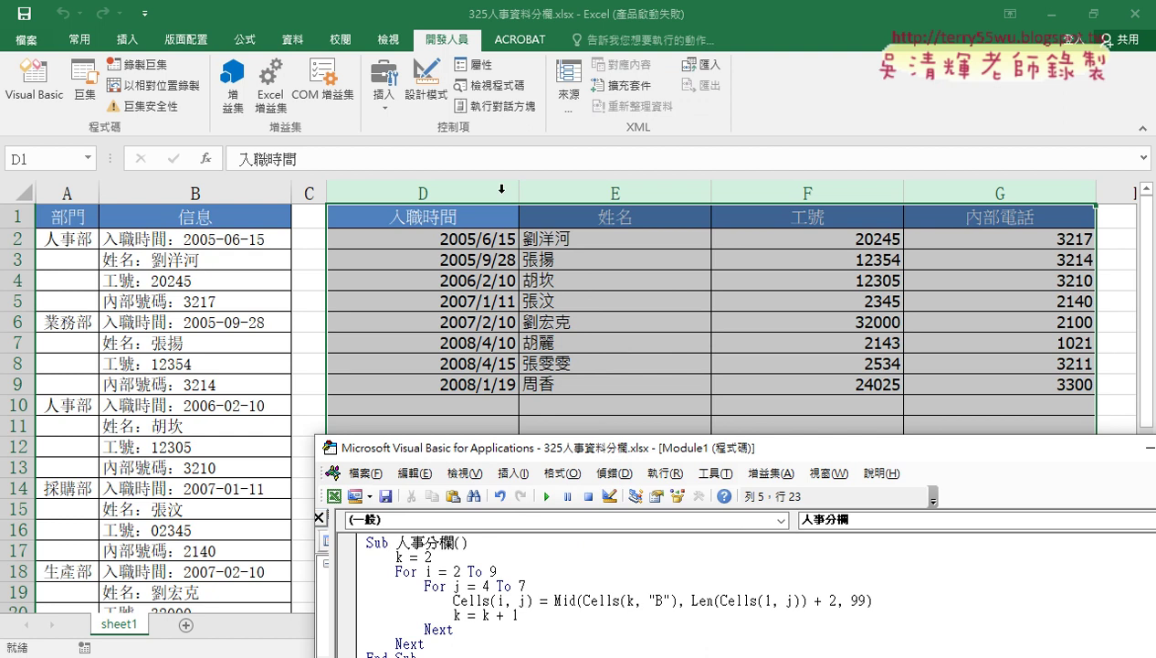
pyautogui.moveTo(493, 192); pyautogui.dragTo(1001, 191)
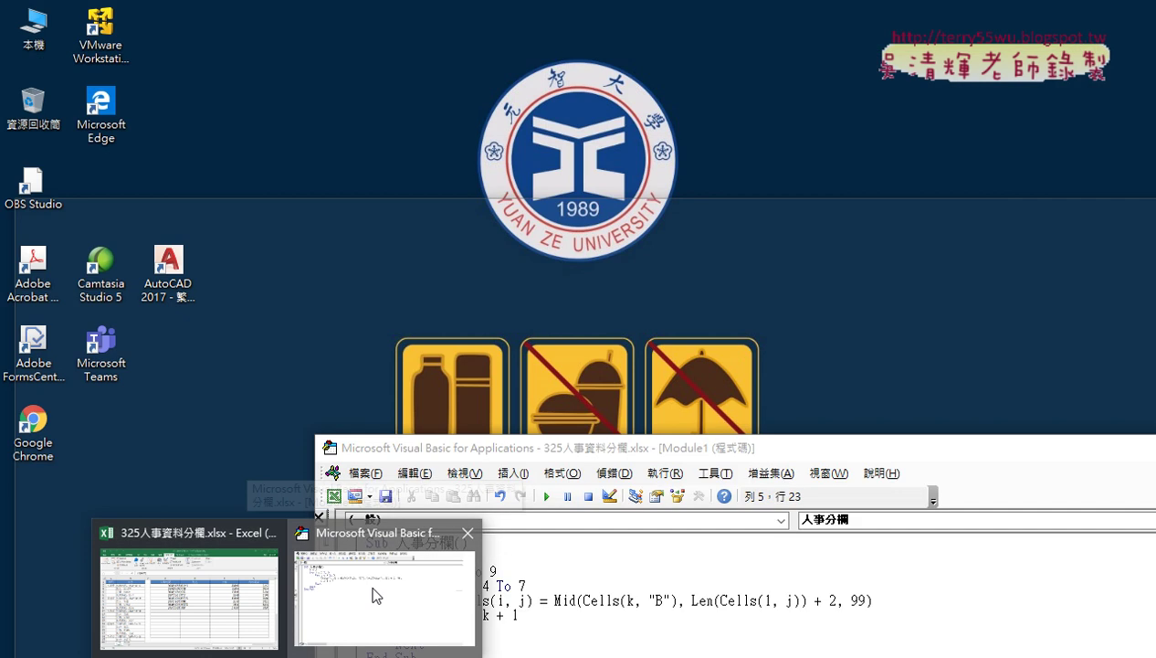
pyautogui.click(374, 591)
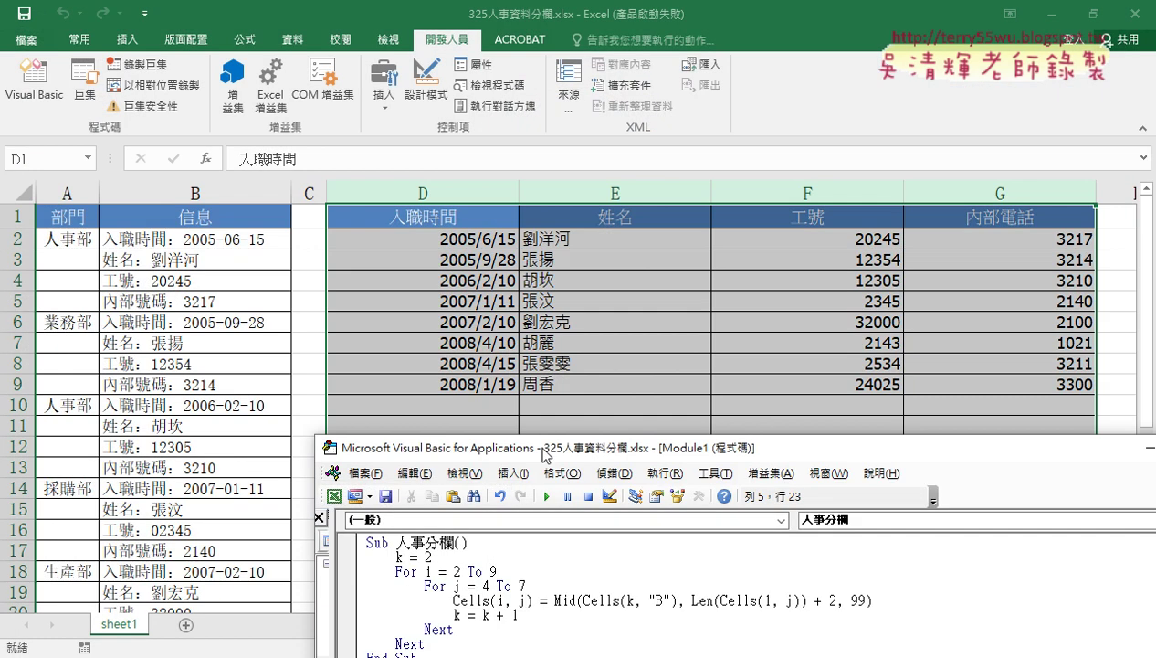
pyautogui.moveTo(540, 447); pyautogui.dragTo(544, 143)
pyautogui.click(461, 337)
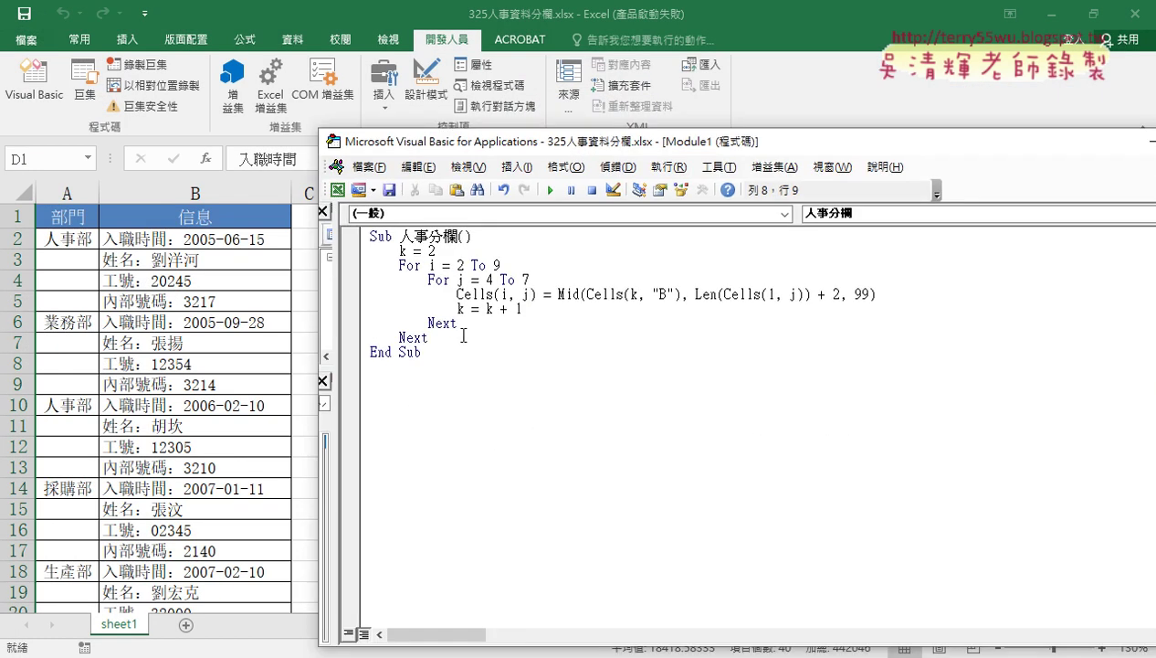
# Add a Columns("D:G").AutoFit line after the second Next in 人事分欄.
pyautogui.press('Return')
pyautogui.press('Return')
pyautogui.press('Up')
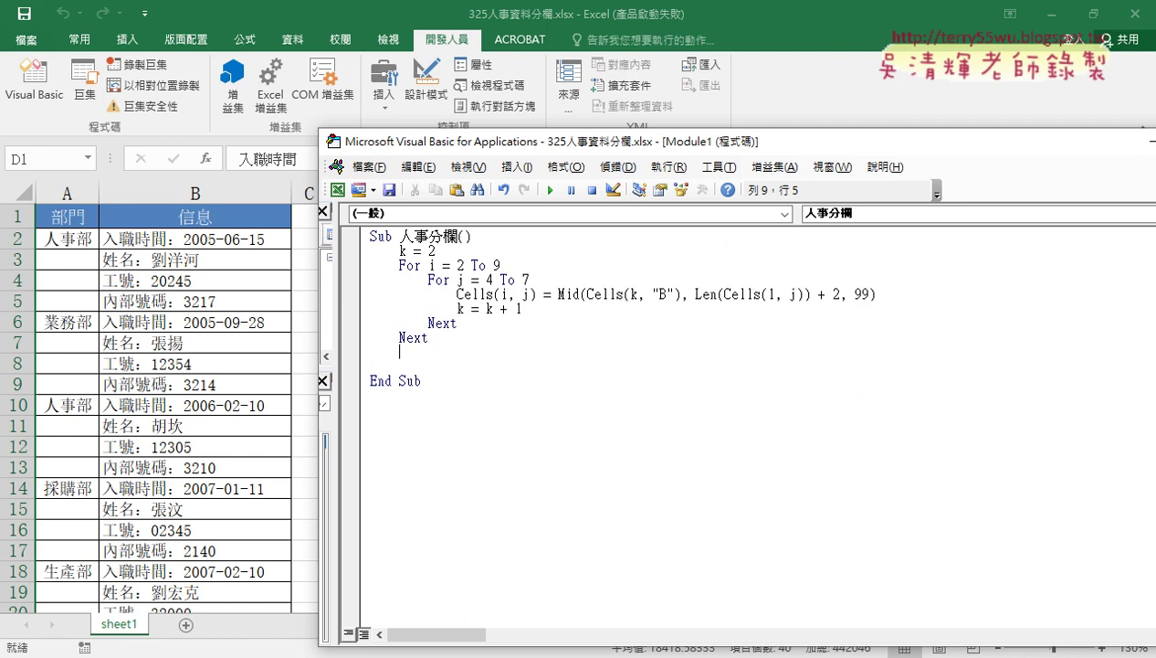
pyautogui.write('col')
pyautogui.write('umn')
pyautogui.write('s(')
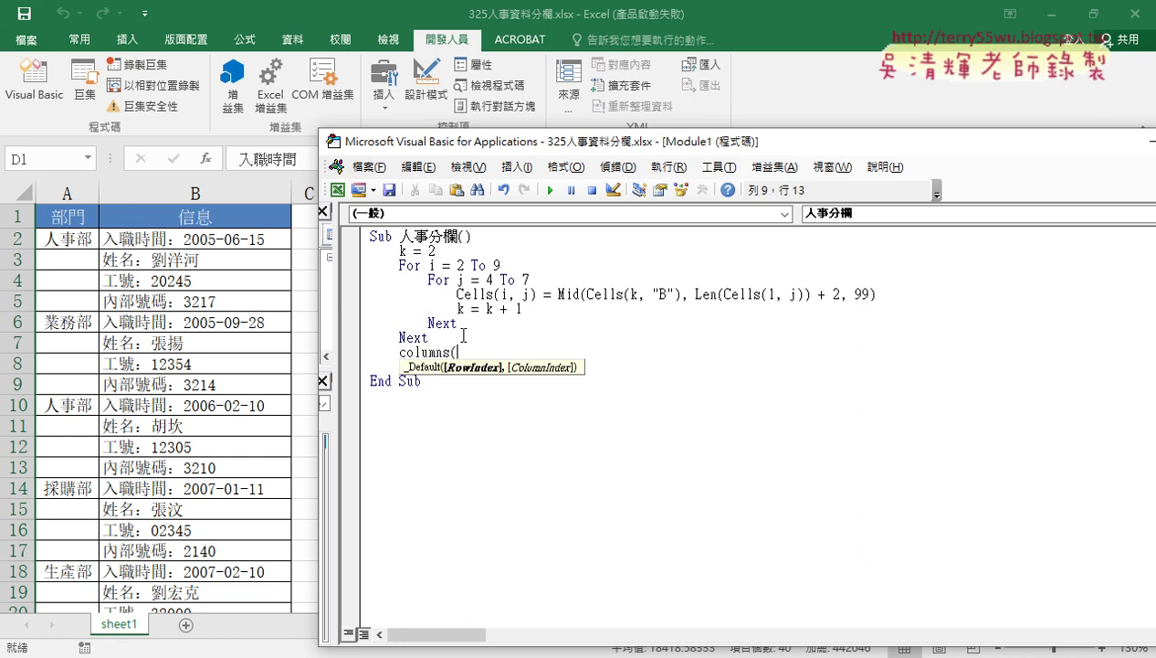
pyautogui.write('"')
pyautogui.write('D:')
pyautogui.write('G"')
pyautogui.write(').')
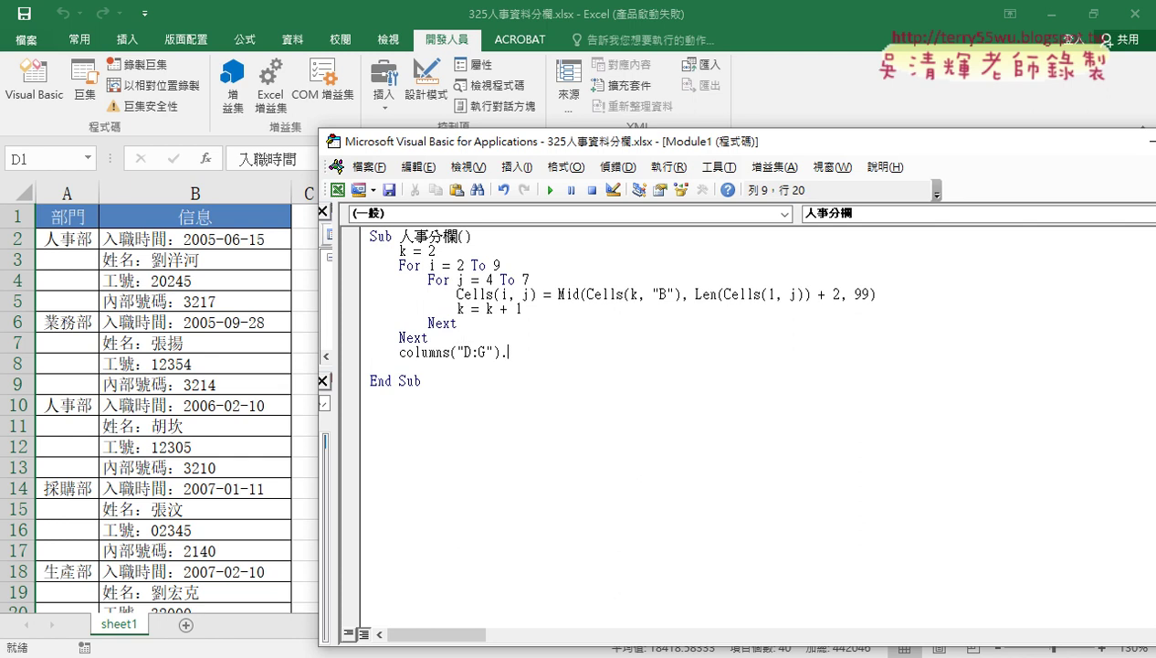
pyautogui.write('au')
pyautogui.write('tof')
pyautogui.write('i')
pyautogui.write('t')
pyautogui.click(546, 445)
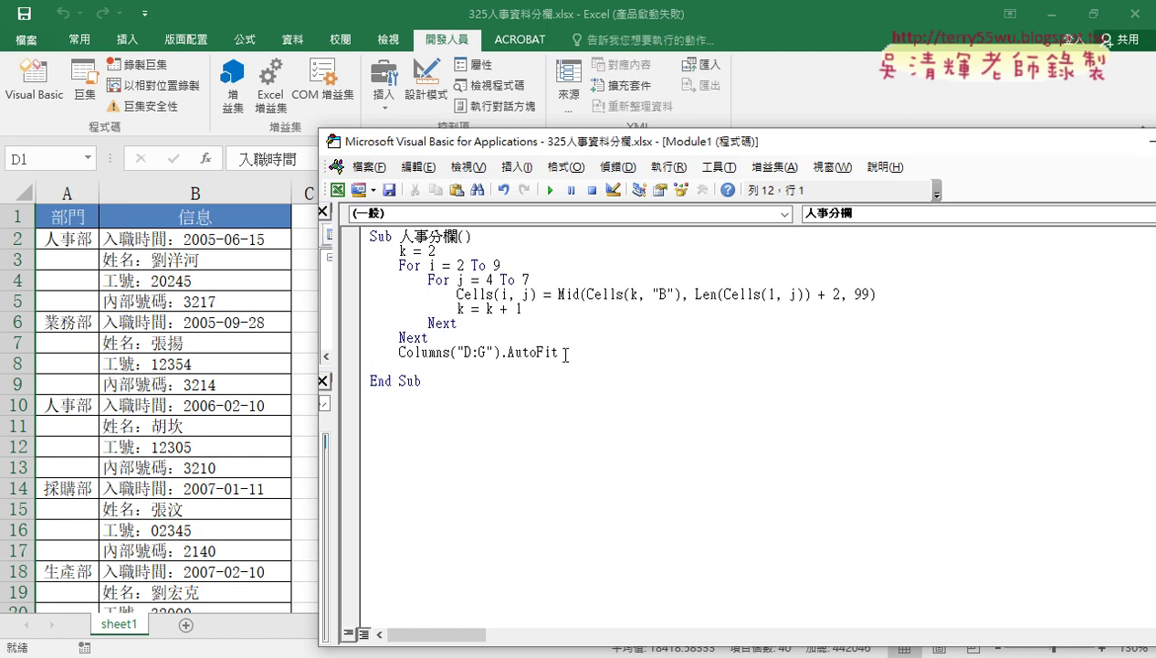
# Highlight the AutoFit line, then run 人事分欄 and view the autofitted D:G columns on the sheet.
pyautogui.doubleClick(510, 355)
pyautogui.moveTo(510, 359); pyautogui.dragTo(399, 353)
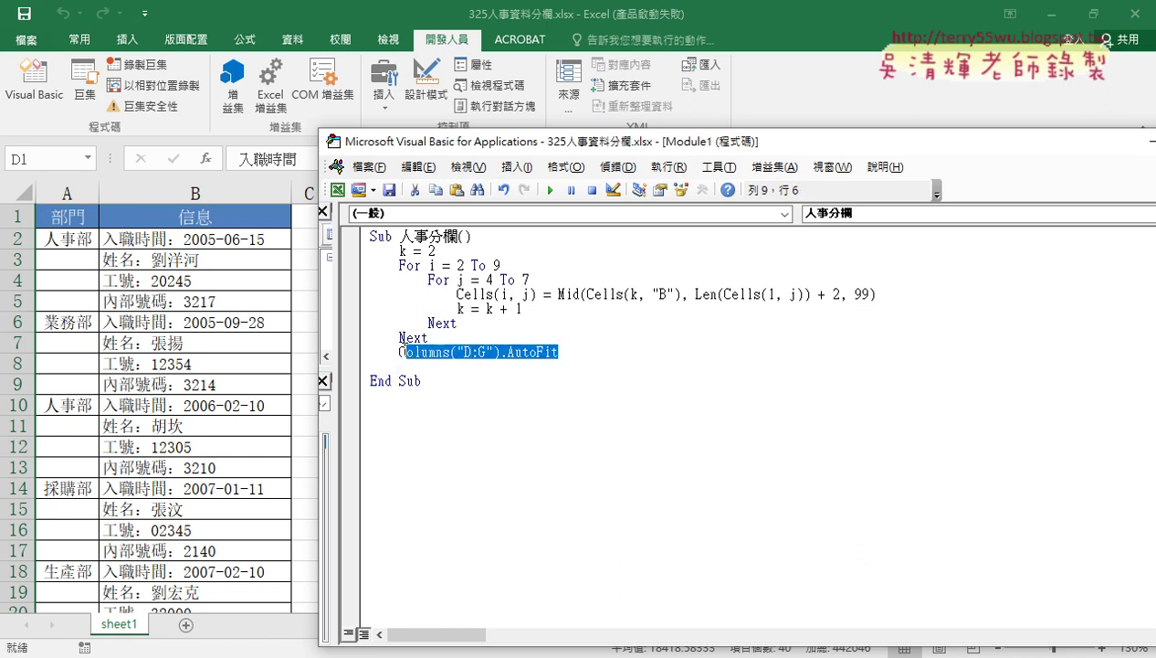
pyautogui.moveTo(484, 141); pyautogui.dragTo(446, 267)
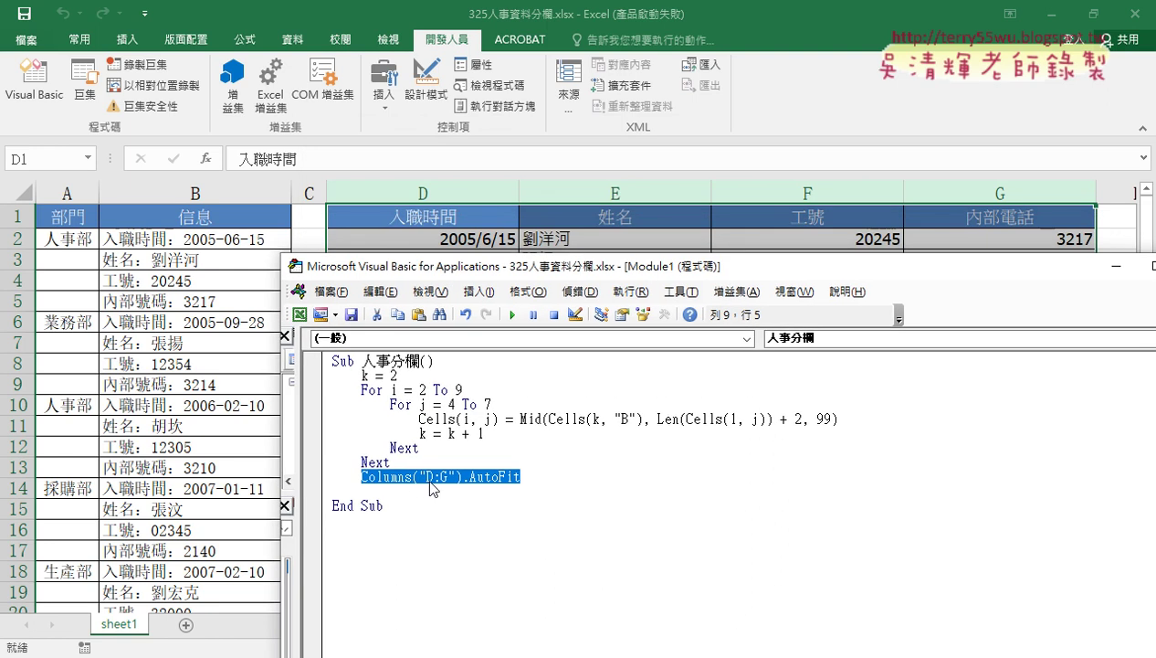
pyautogui.click(543, 474)
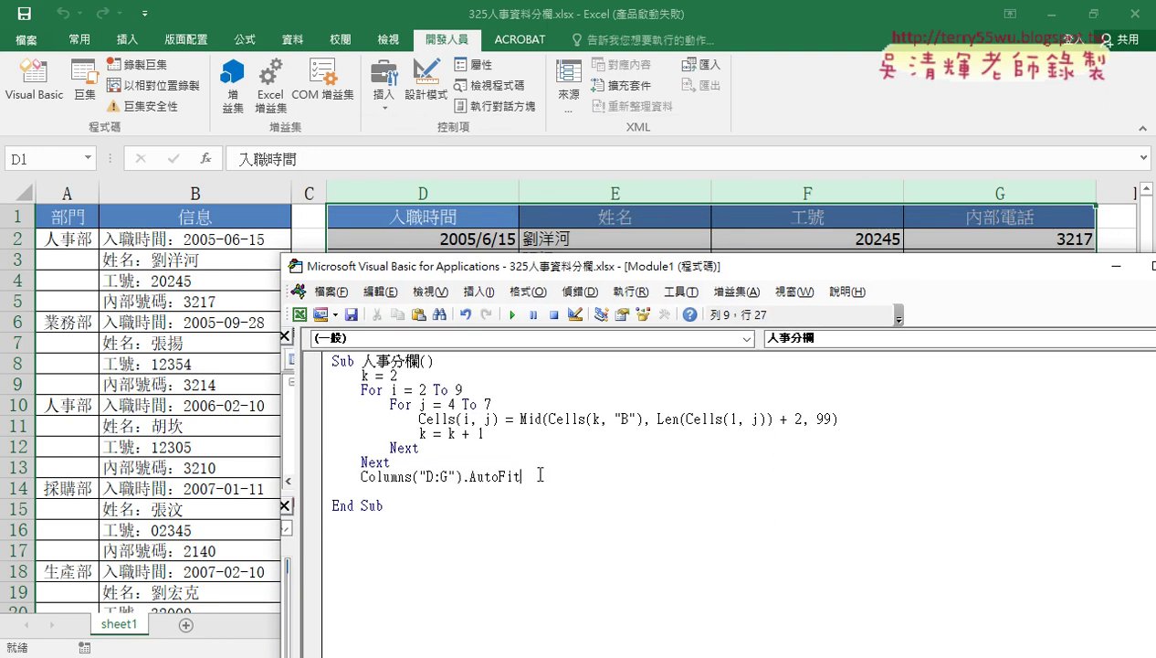
pyautogui.moveTo(567, 267)
pyautogui.mouseDown()
pyautogui.moveTo(894, 127)
pyautogui.moveTo(893, 113)
pyautogui.mouseUp()
pyautogui.click(840, 252)
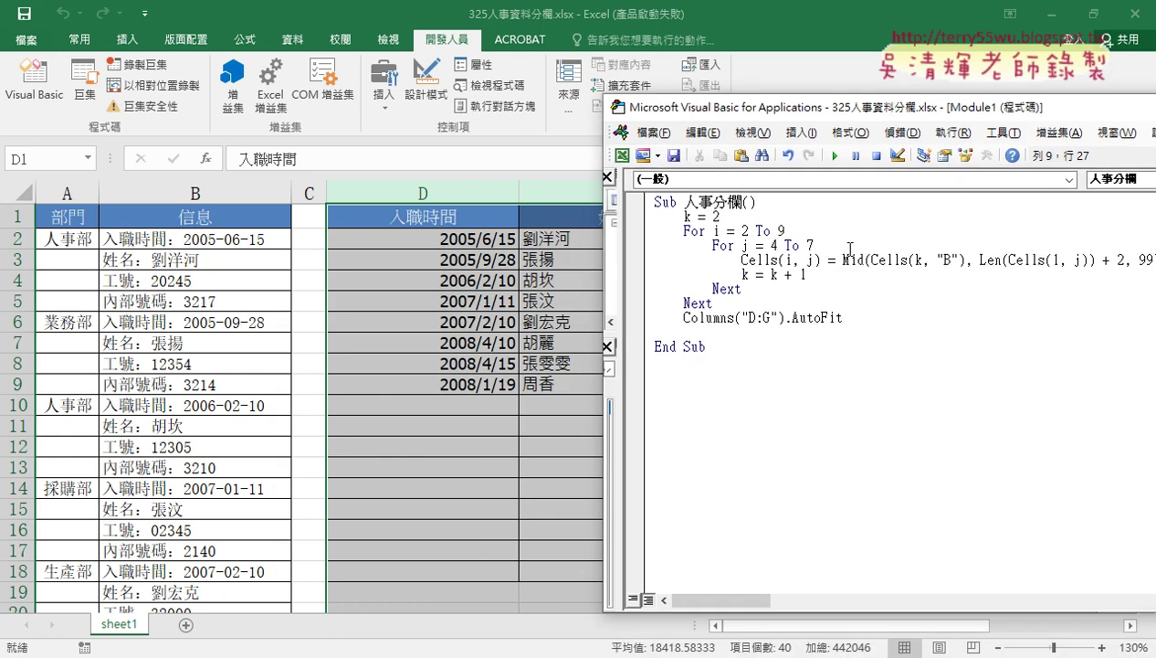
pyautogui.click(834, 156)
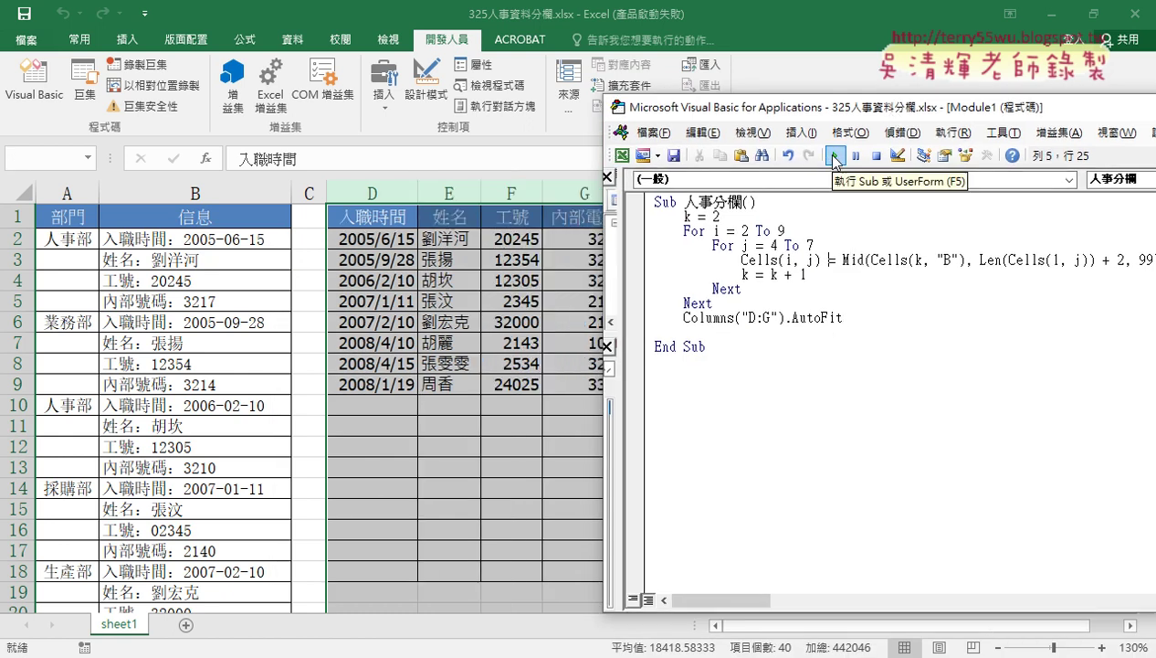
pyautogui.click(388, 466)
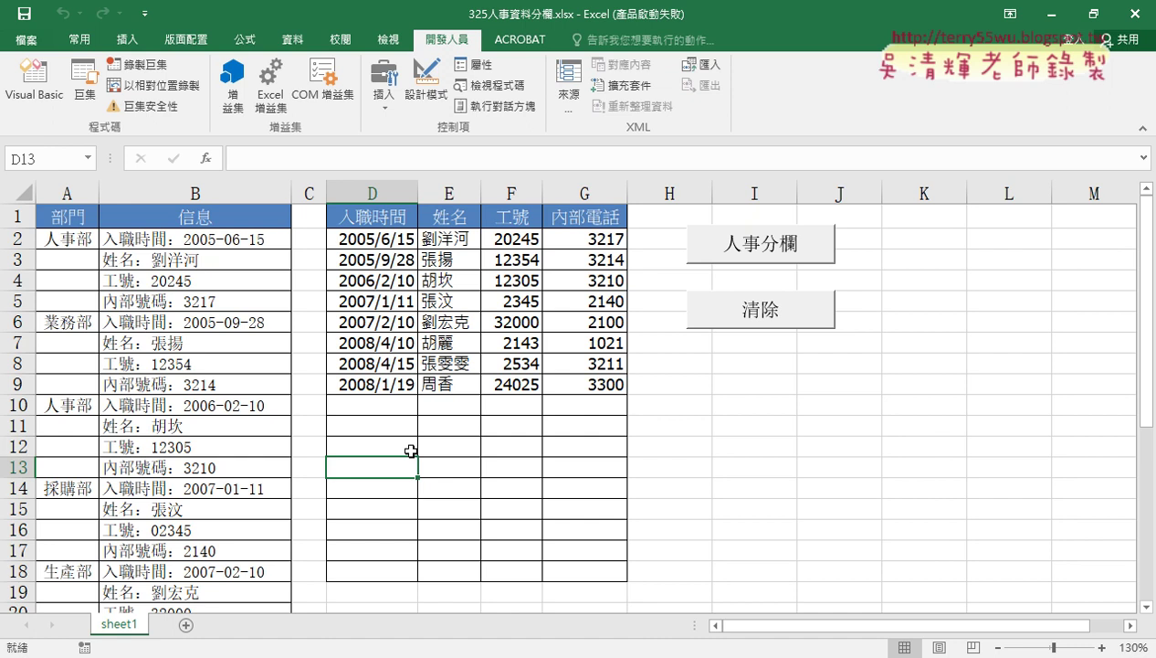
# Reopen the Visual Basic editor and delete the blank line above End Sub in 人事分欄.
pyautogui.click(34, 82)
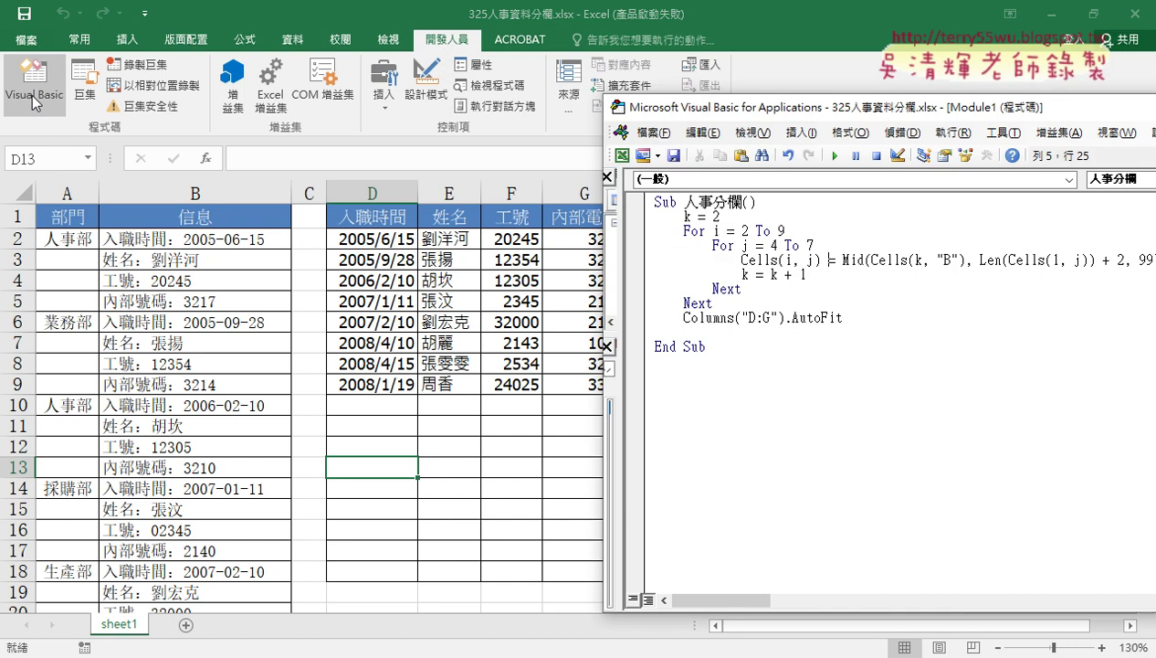
pyautogui.moveTo(731, 110); pyautogui.dragTo(484, 67)
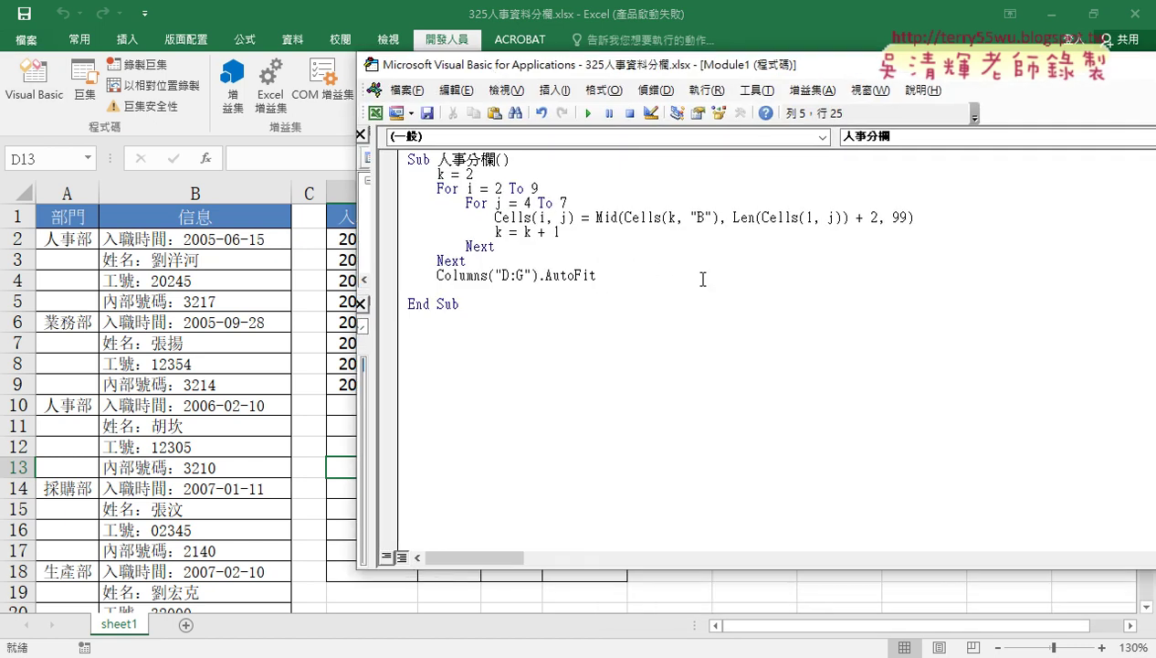
pyautogui.click(661, 271)
pyautogui.press('Delete')
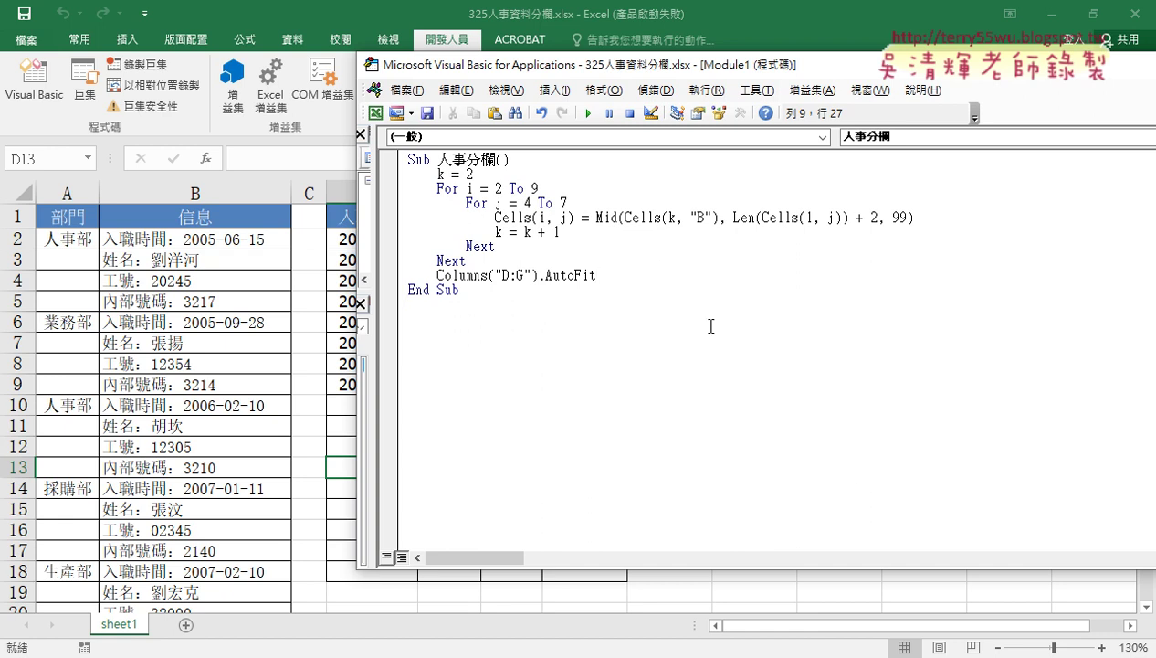
pyautogui.click(683, 384)
pyautogui.moveTo(631, 75); pyautogui.dragTo(788, 80)
# Start a new Sub 清除() procedure with an indented empty body line.
pyautogui.write('s')
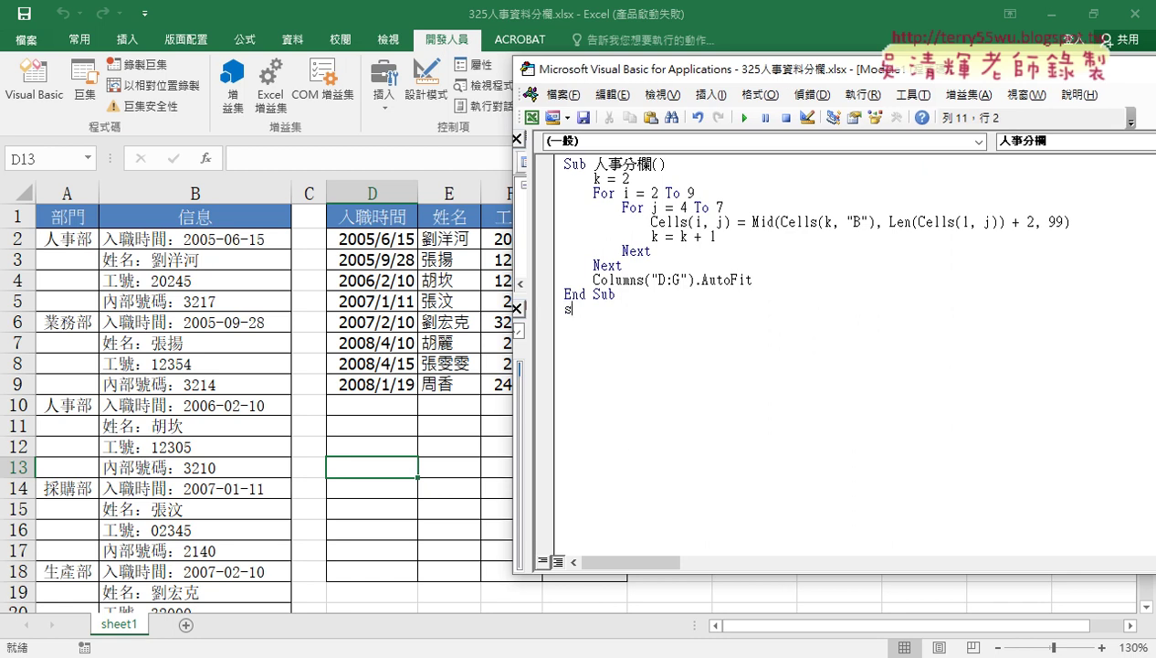
pyautogui.write('ub')
pyautogui.write('清除')
pyautogui.press('Return')
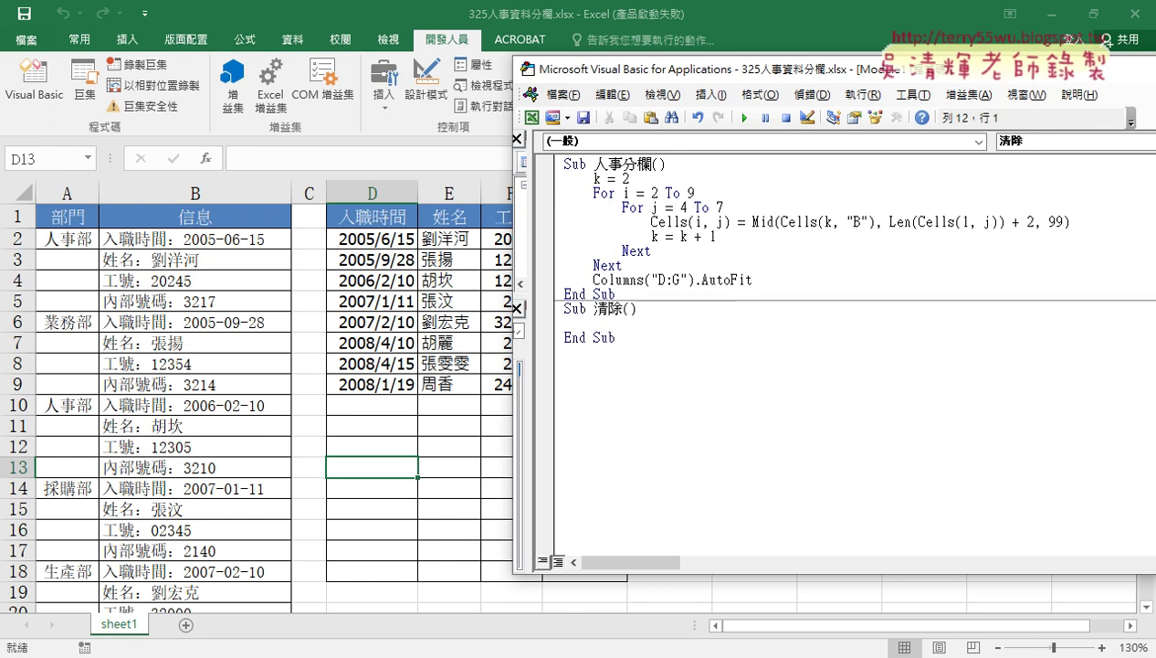
pyautogui.moveTo(704, 75)
pyautogui.mouseDown()
pyautogui.moveTo(848, 82)
pyautogui.moveTo(837, 94)
pyautogui.mouseUp()
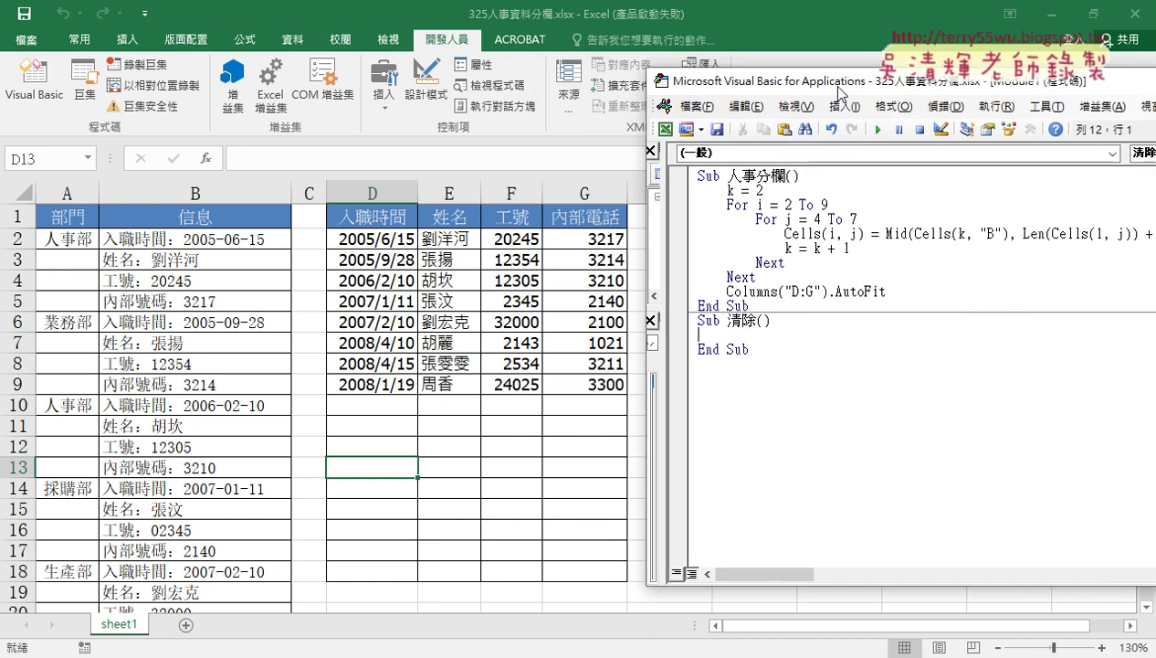
pyautogui.press('Tab')
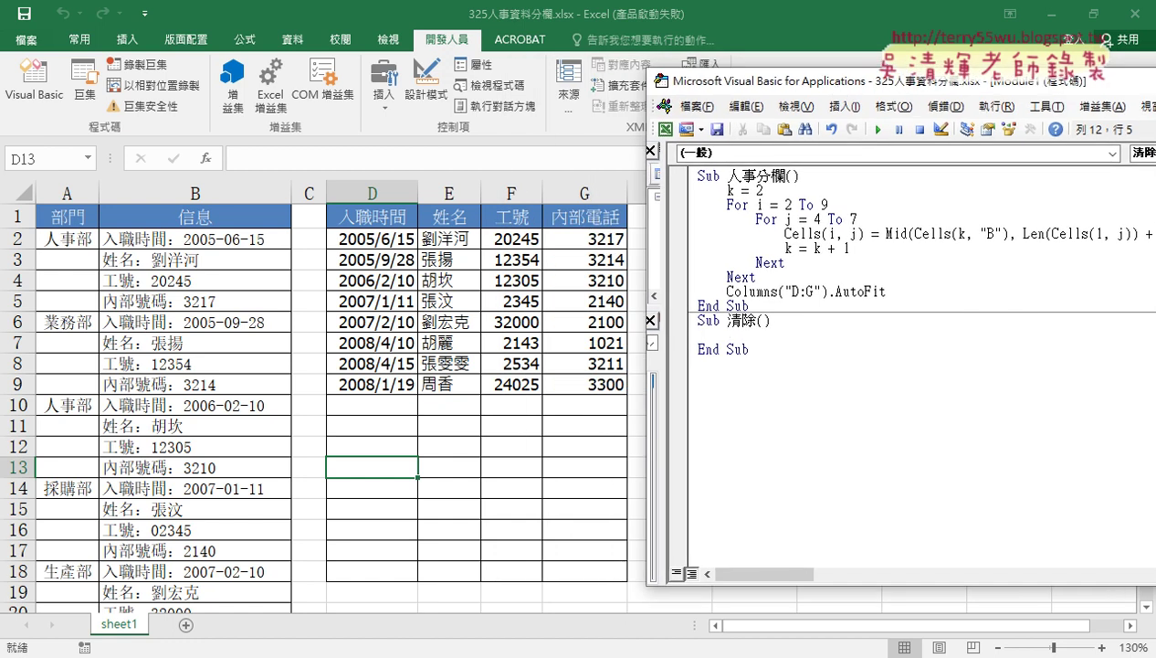
# Write Range("D2:G9").ClearContents inside 清除, choosing ClearContents from IntelliSense.
pyautogui.write('ㄚ')
pyautogui.press('BackSpace')
pyautogui.write('range')
pyautogui.write('(')
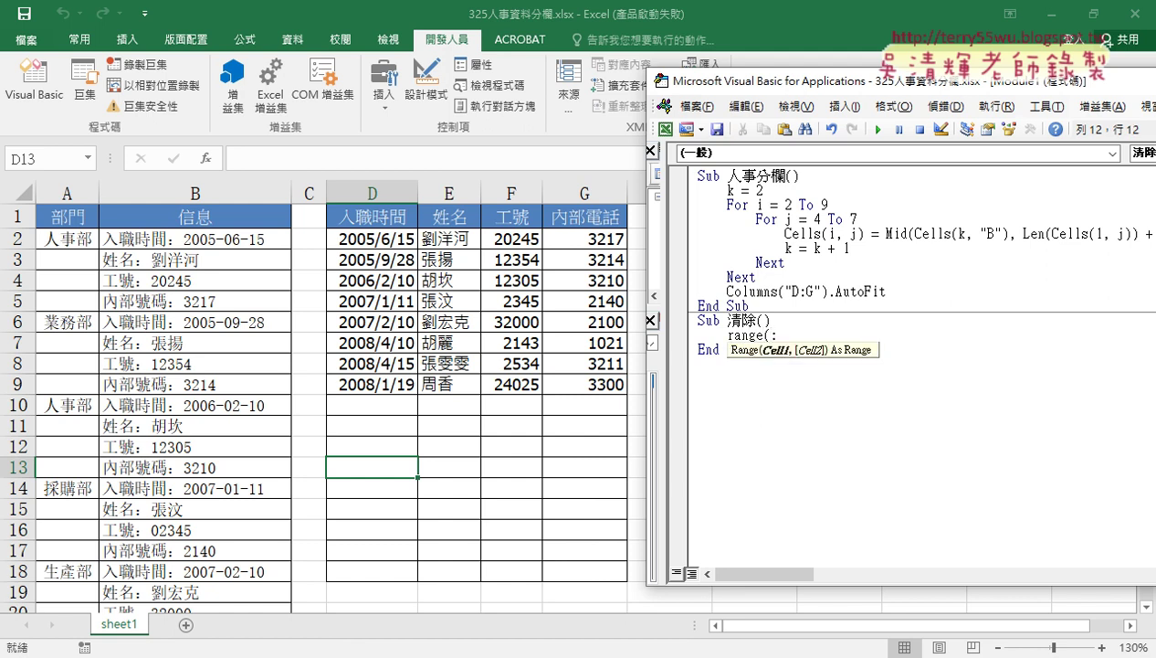
pyautogui.write(':D2')
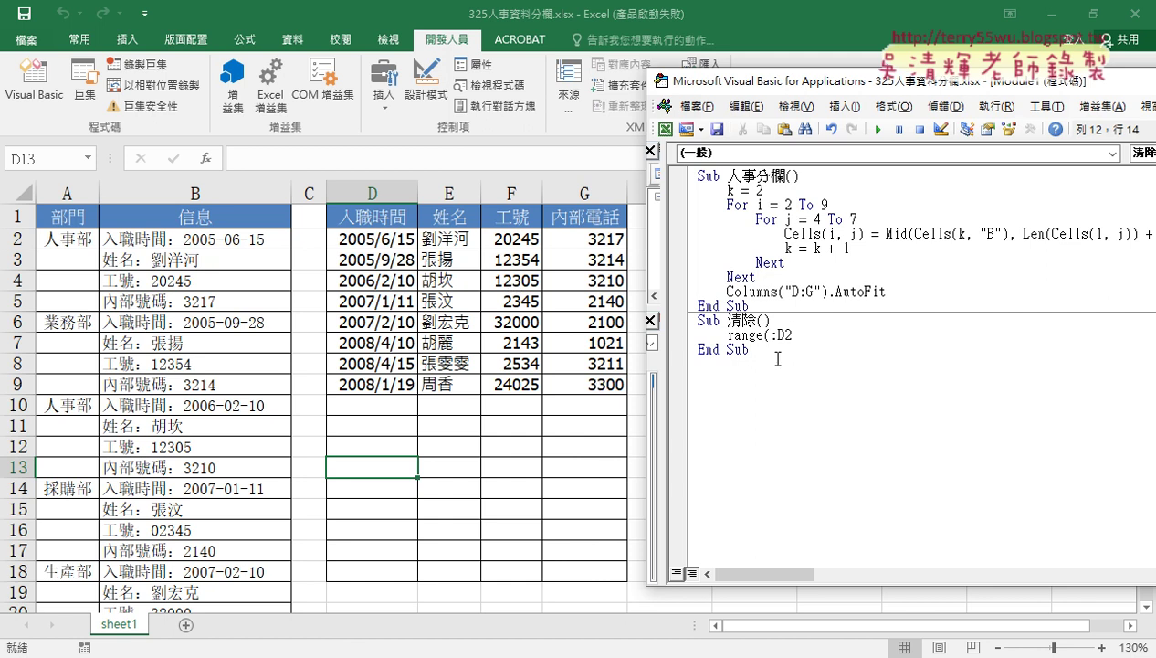
pyautogui.press('Left')
pyautogui.press('Left')
pyautogui.press('Left')
pyautogui.press('Delete')
pyautogui.write('"')
pyautogui.press('Right')
pyautogui.press('Right')
pyautogui.write(':')
pyautogui.write('G')
pyautogui.write('9')
pyautogui.write('"')
pyautogui.write(')')
pyautogui.write('=')
pyautogui.write('""')
pyautogui.press('BackSpace')
pyautogui.press('BackSpace')
pyautogui.press('BackSpace')
pyautogui.write('.c')
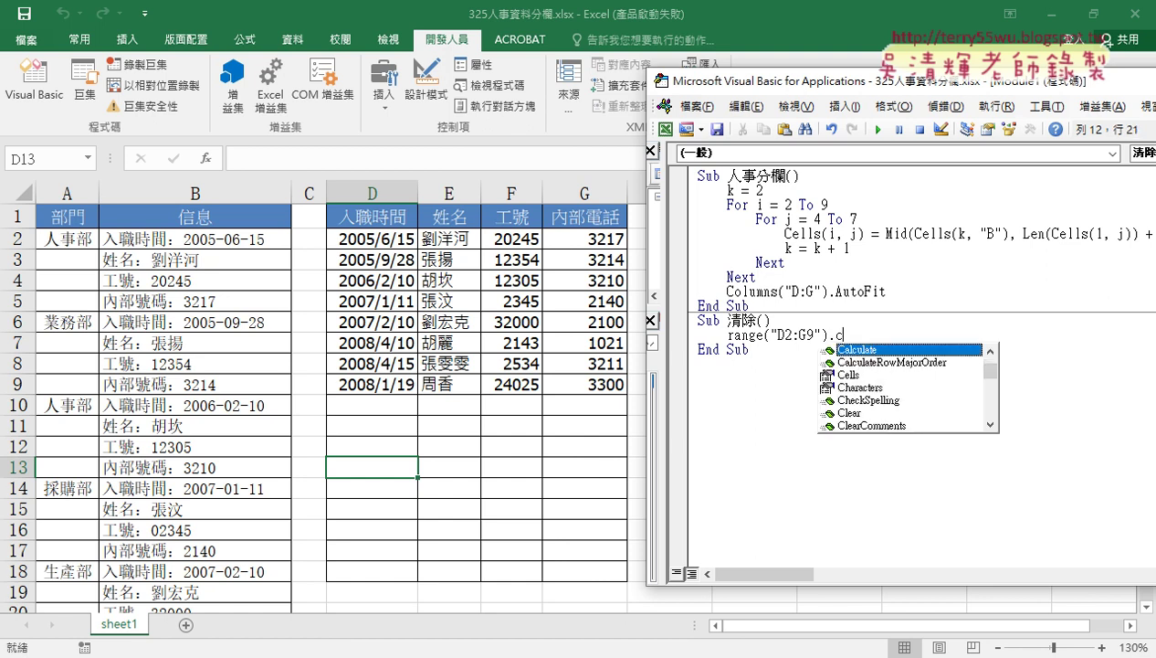
pyautogui.write('l')
pyautogui.press('Down')
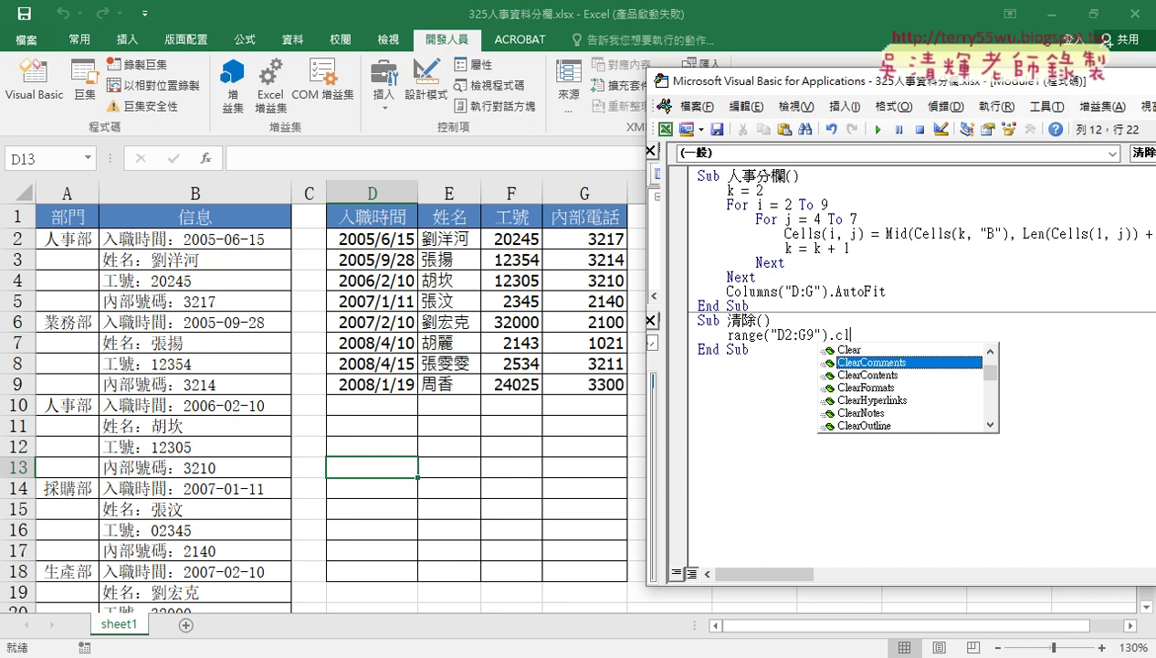
pyautogui.press('Down')
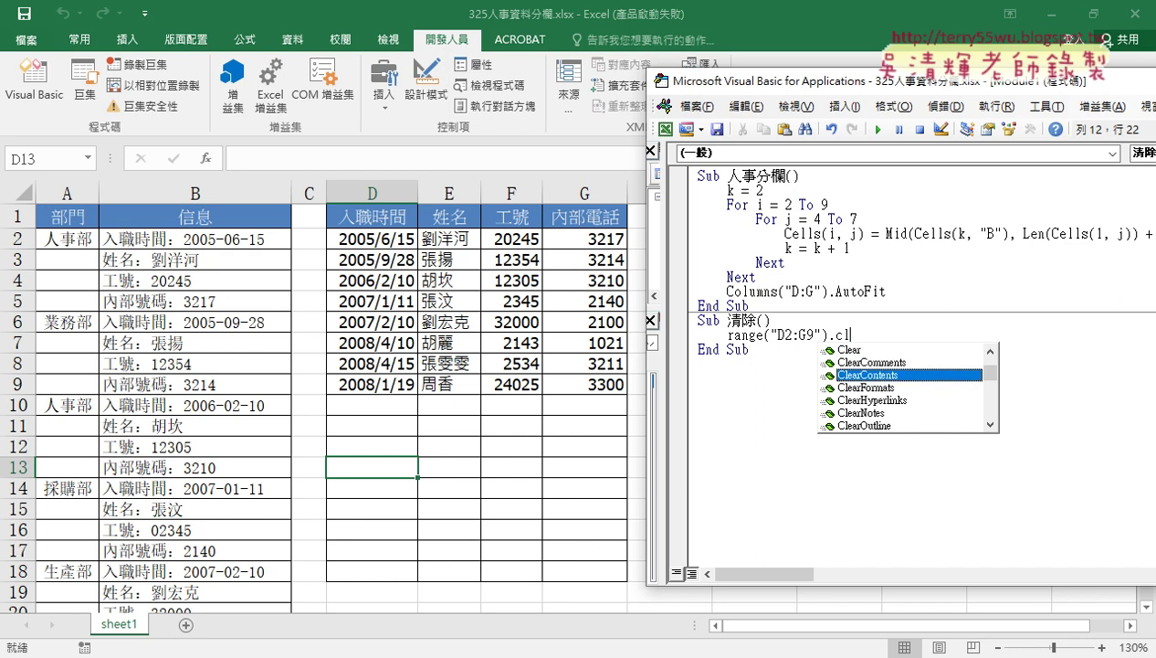
pyautogui.doubleClick(872, 374)
pyautogui.click(869, 453)
# Run 清除 to empty D2:G9, then place the caret back in 人事分欄.
pyautogui.click(777, 335)
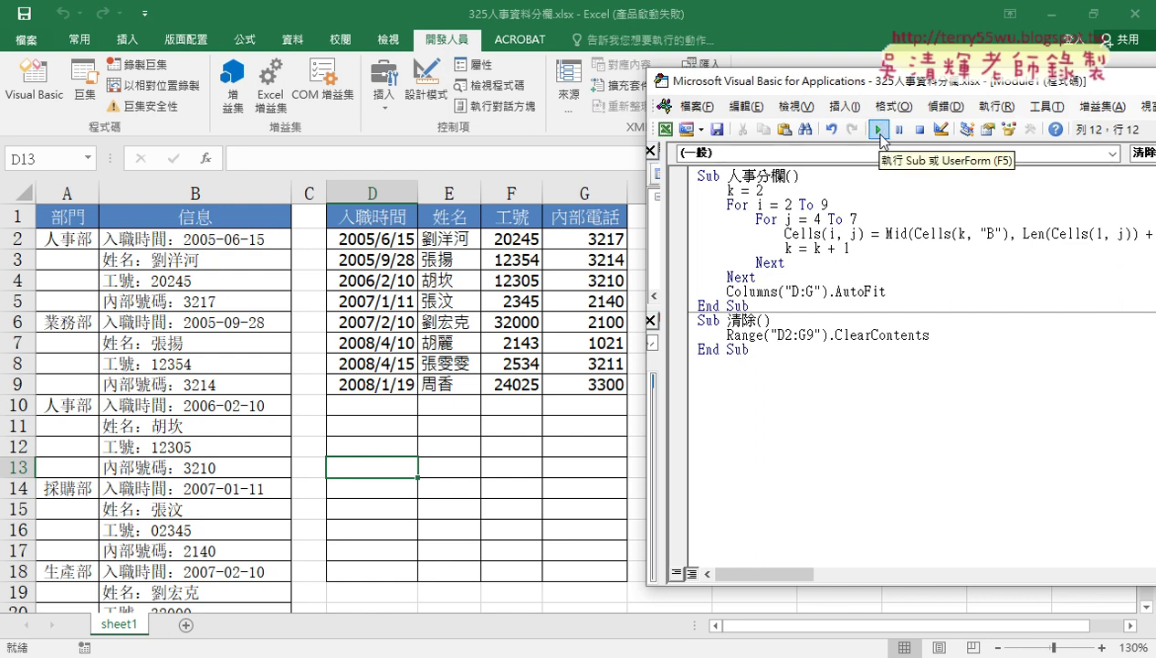
pyautogui.click(879, 134)
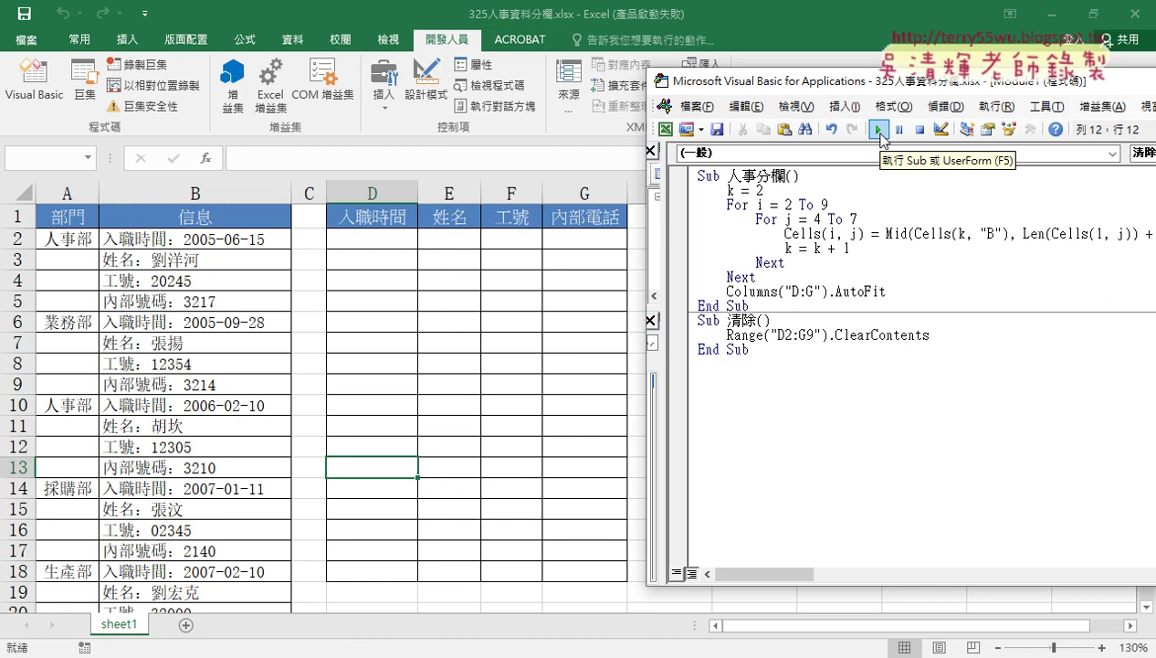
pyautogui.click(820, 233)
pyautogui.moveTo(854, 83); pyautogui.dragTo(734, 87)
pyautogui.click(692, 224)
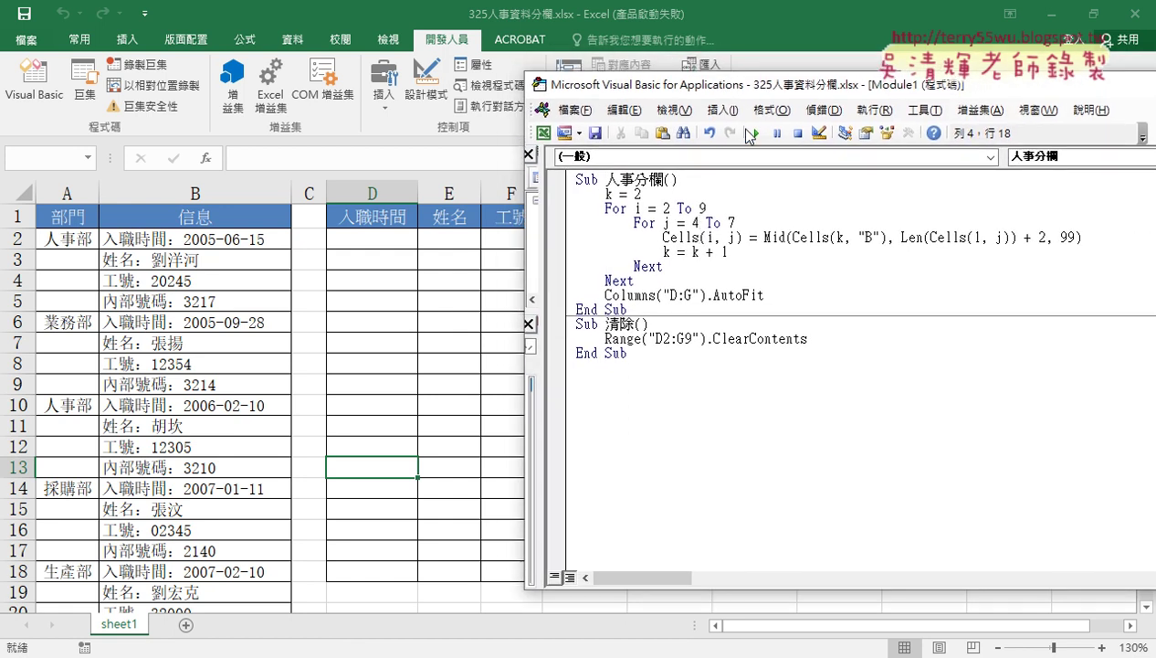
# Run 人事分欄 and then 清除 from the editor, and close the VBA editor.
pyautogui.click(749, 135)
pyautogui.click(715, 339)
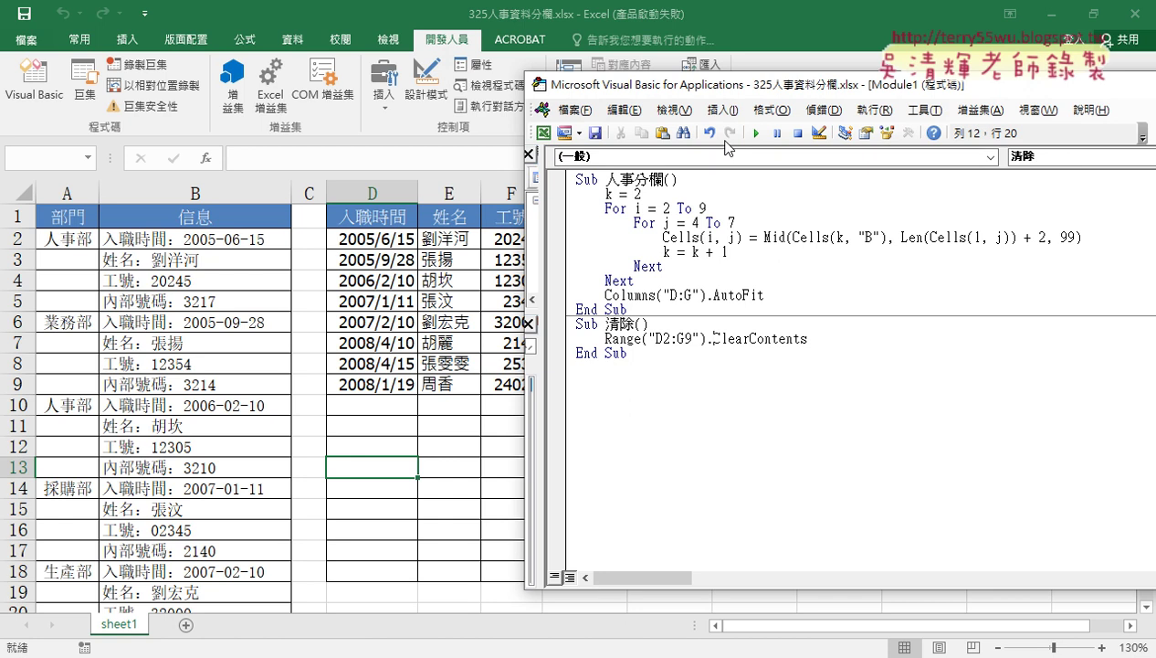
pyautogui.click(757, 134)
pyautogui.click(380, 462)
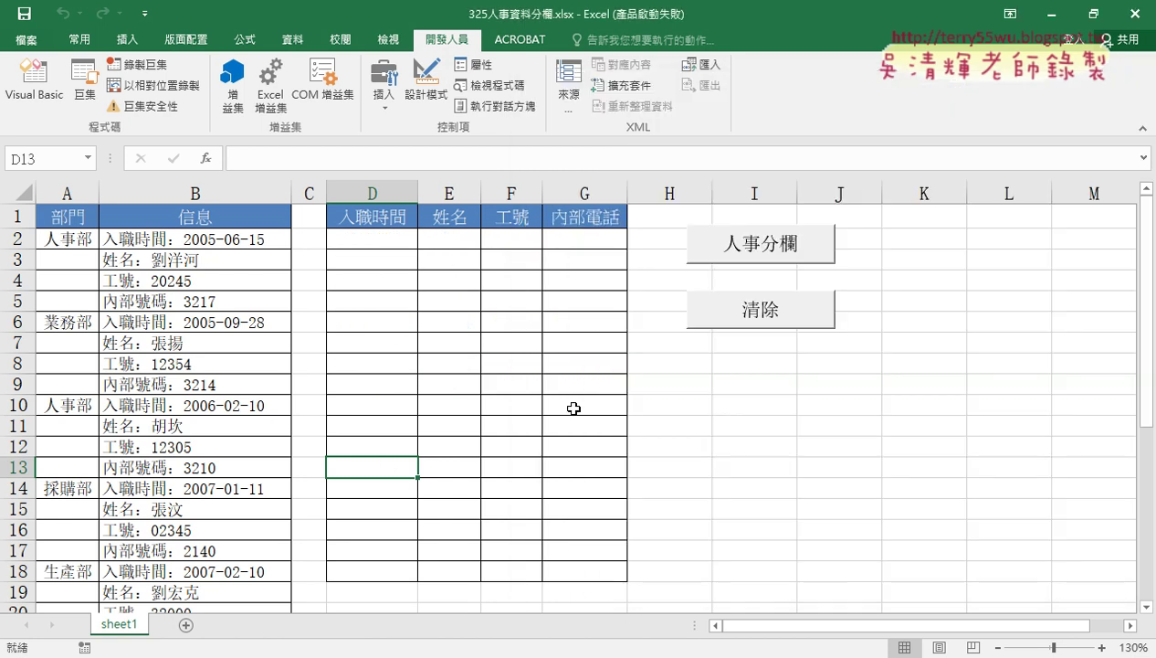
# Alternate the sheet's 人事分欄 and 清除 buttons several times, ending with D2:G9 filled.
pyautogui.click(745, 242)
pyautogui.click(745, 318)
pyautogui.click(746, 246)
pyautogui.click(755, 306)
pyautogui.click(752, 249)
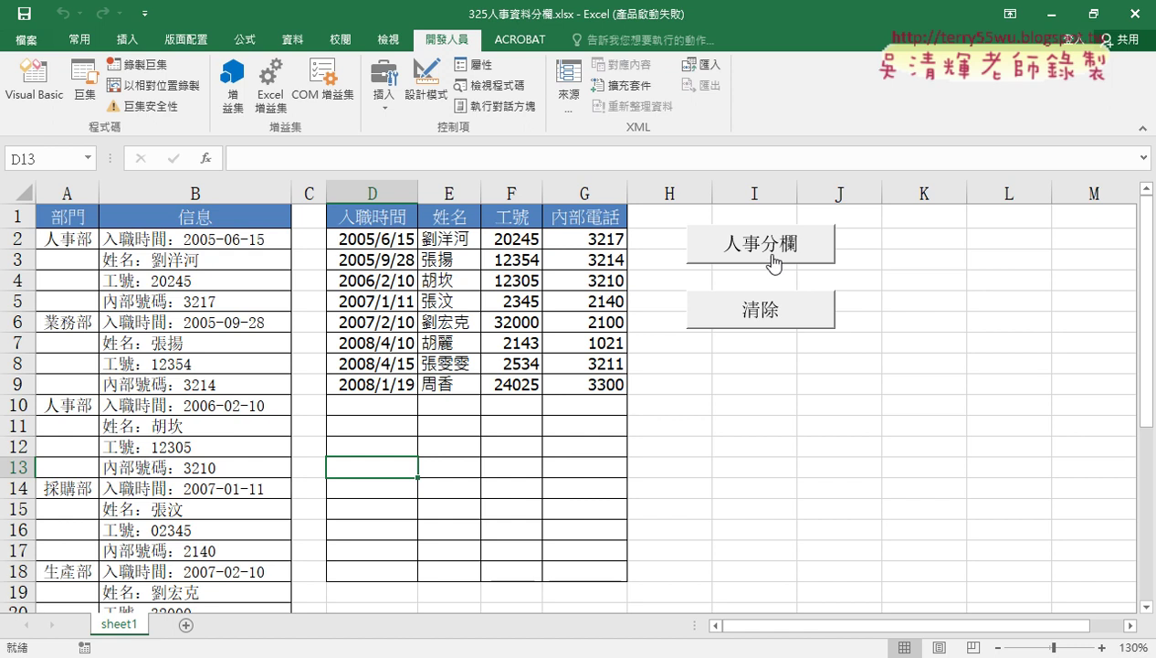
pyautogui.click(750, 310)
pyautogui.click(756, 249)
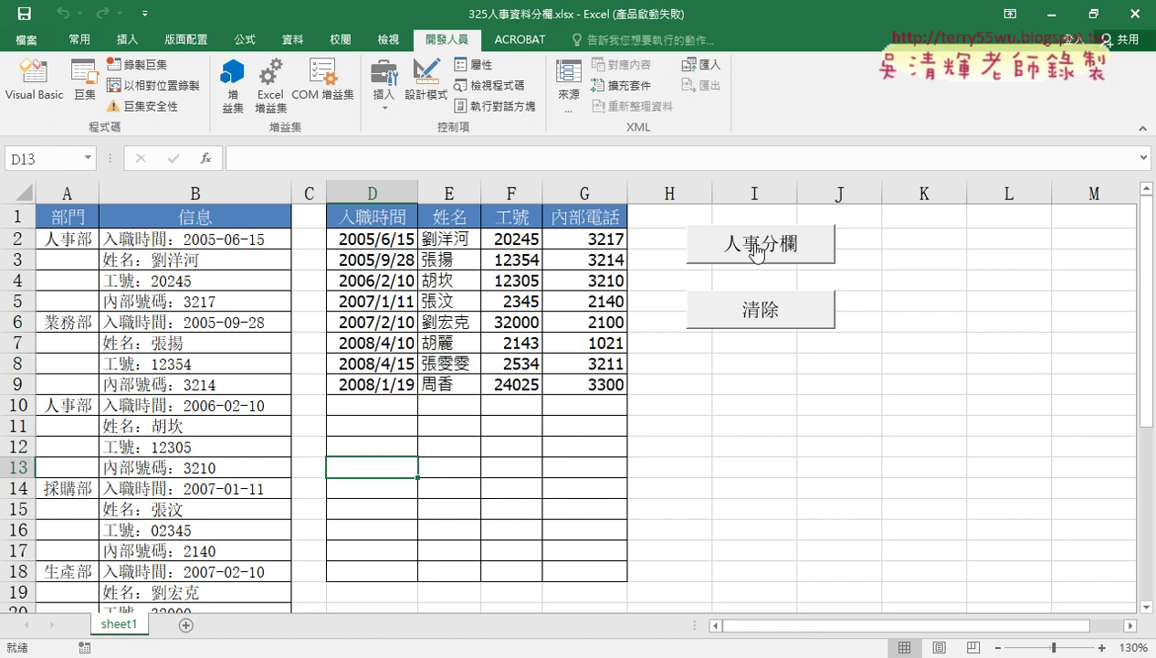